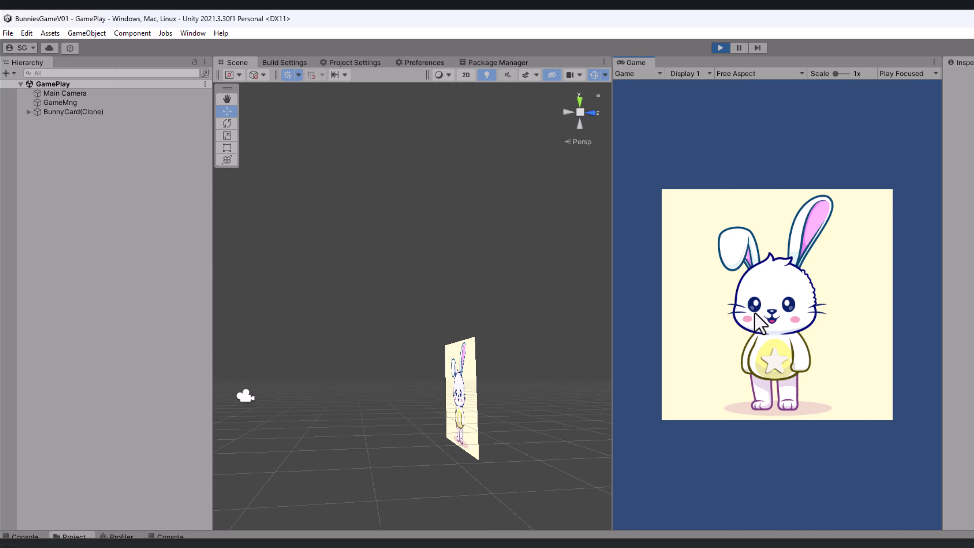
Step: Generate another random bunny in the running game and stop play mode
left_click(758, 323)
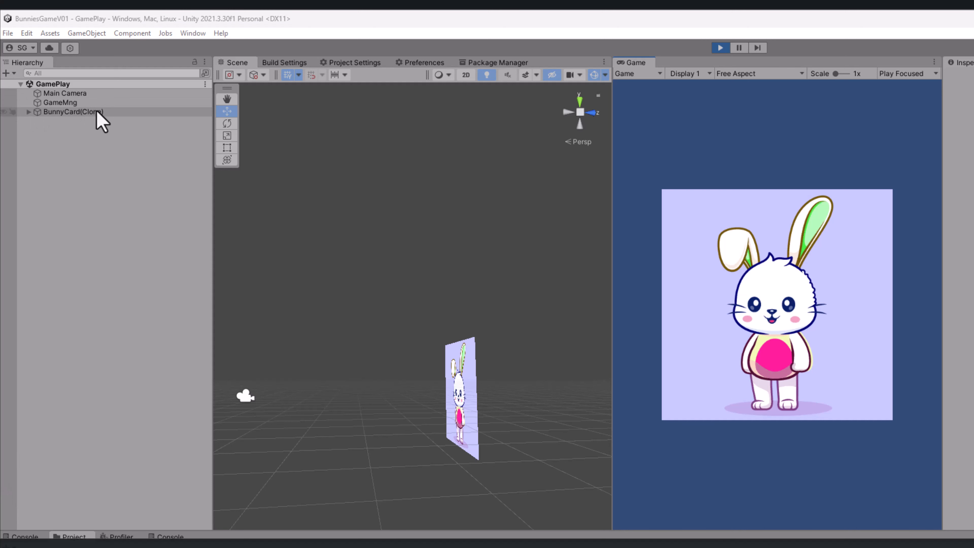
left_click(720, 47)
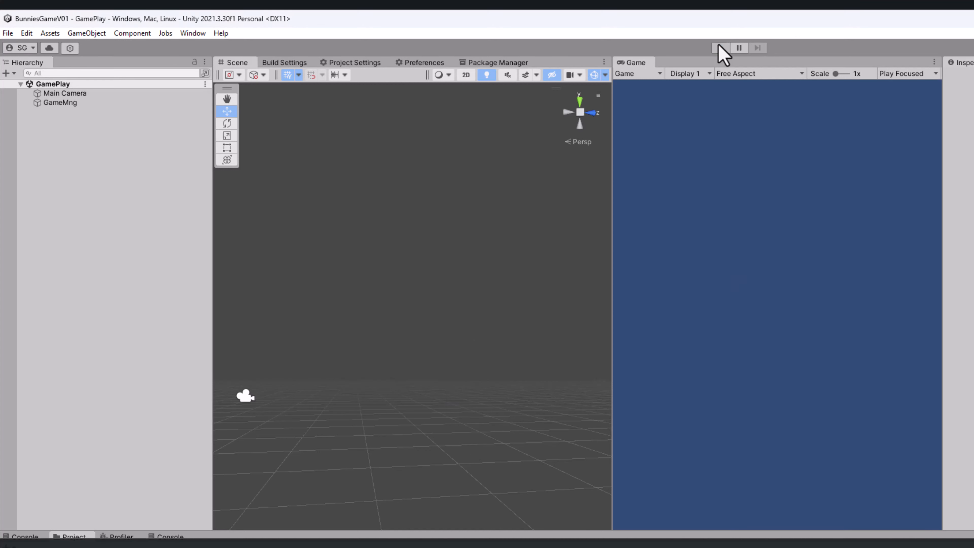
Step: Inspect the GameMng object's Bunny Builder and Assets Provider scripts, and rerun the game to expand BunnyCard(Clone)
left_click(60, 104)
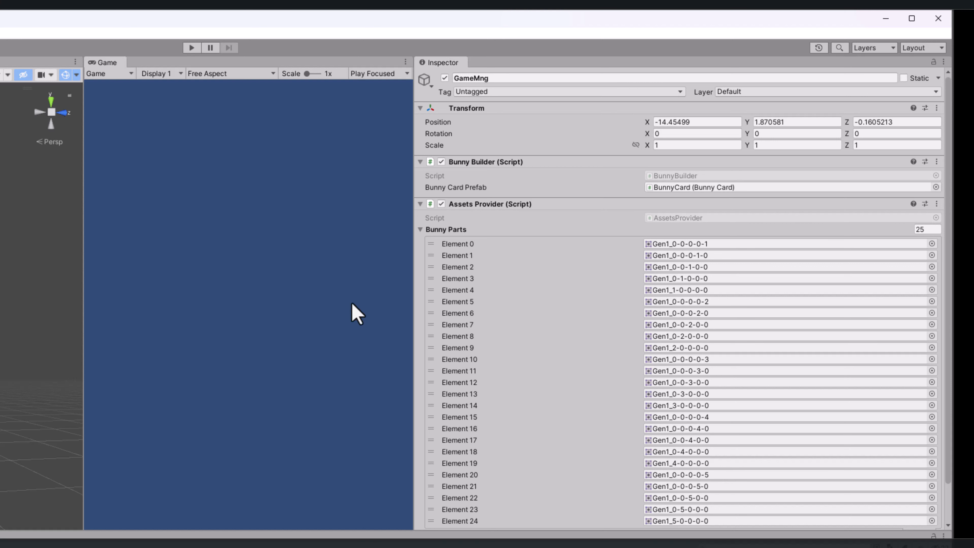
left_click(189, 46)
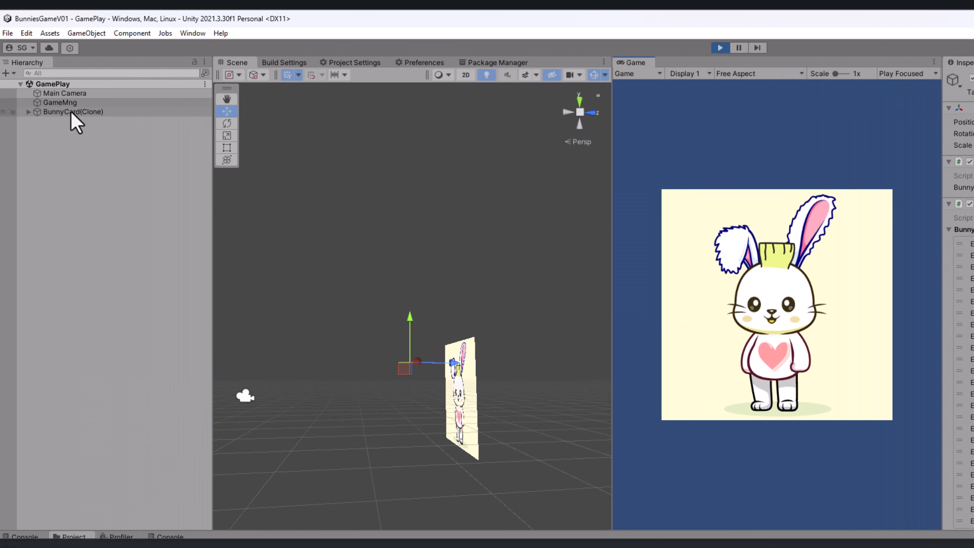
left_click(28, 112)
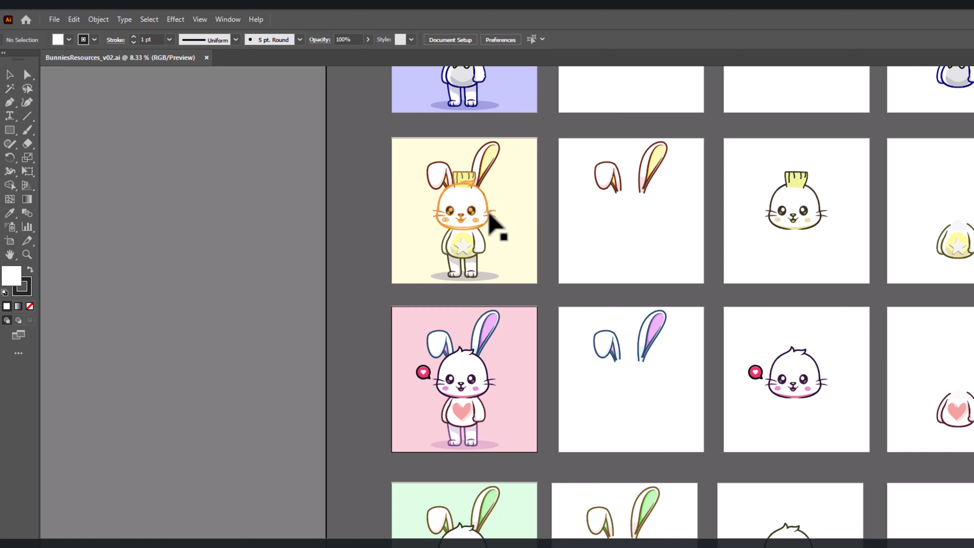
Step: Examine the yellow bunny's face and the vector edges of its eye at up to 1600% magnification
scroll(489, 212, "up", 3)
scroll(489, 212, "down", 1)
scroll(495, 224, "up", 1)
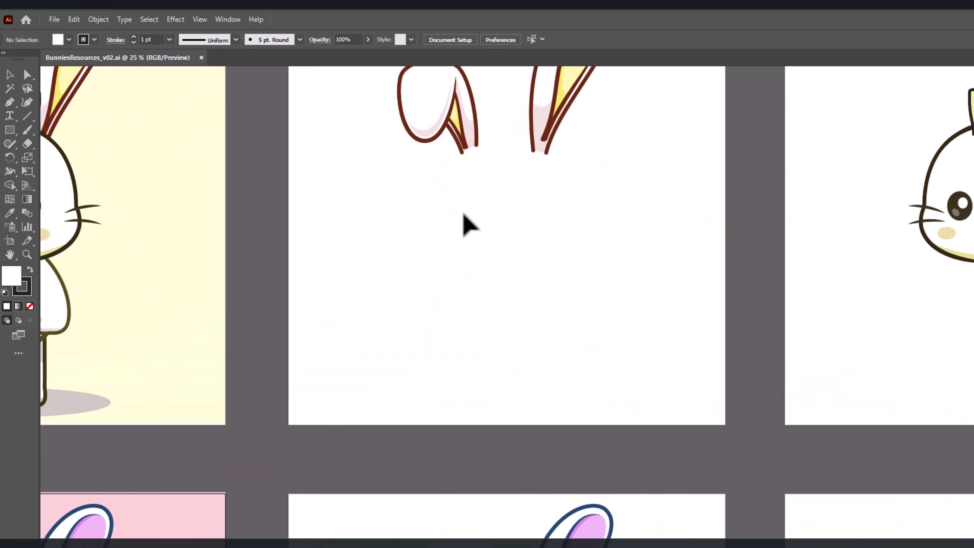
left_click_drag(463, 221, 798, 269)
scroll(499, 337, "up", 2)
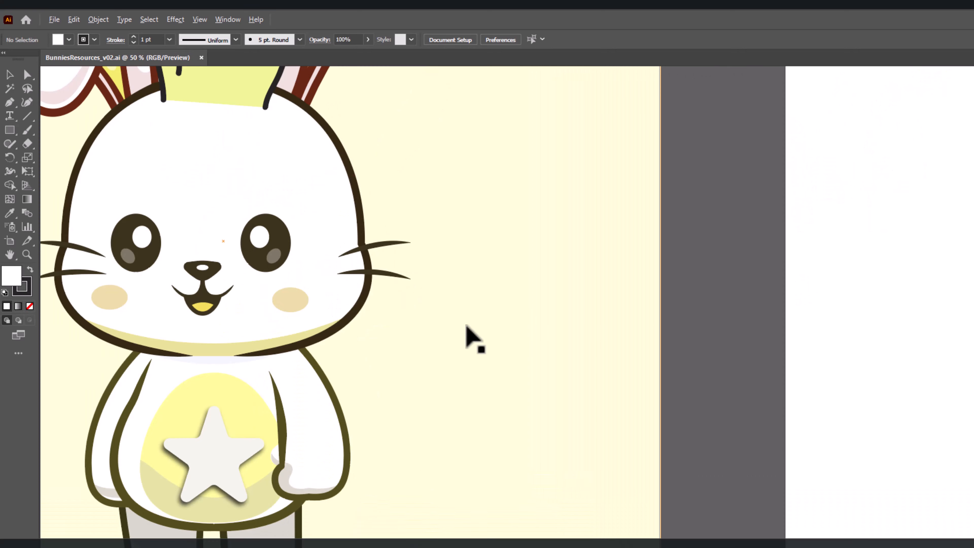
left_click_drag(348, 311, 679, 350)
scroll(680, 351, "up", 1)
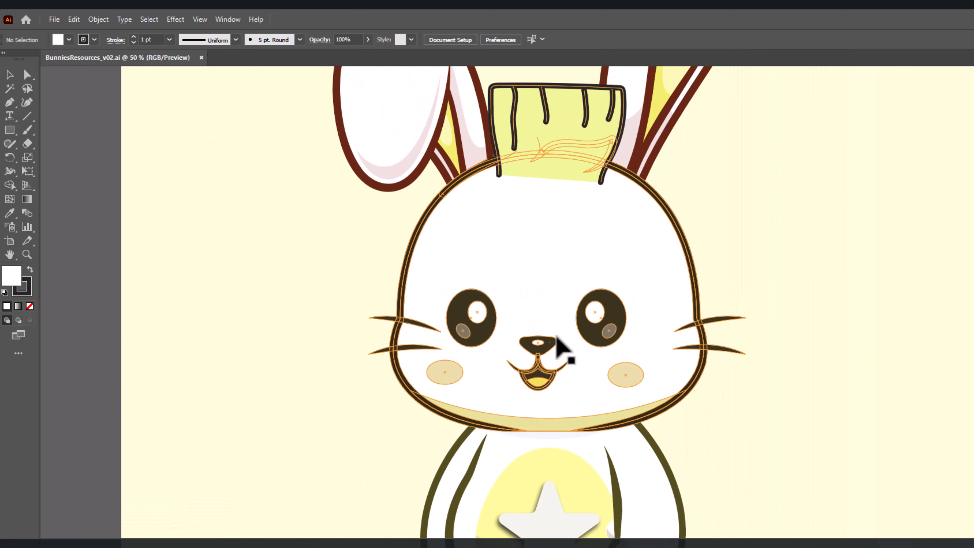
scroll(609, 330, "up", 8)
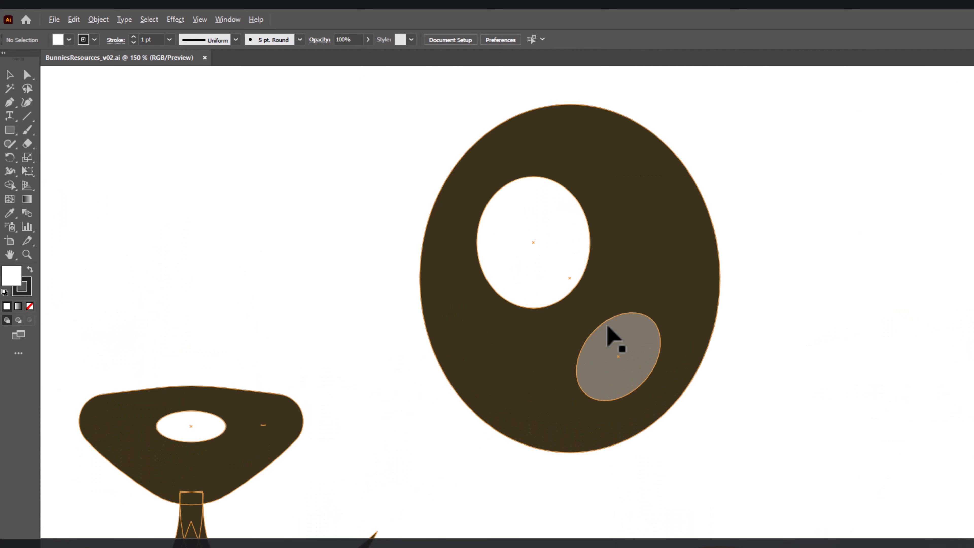
scroll(607, 326, "up", 2)
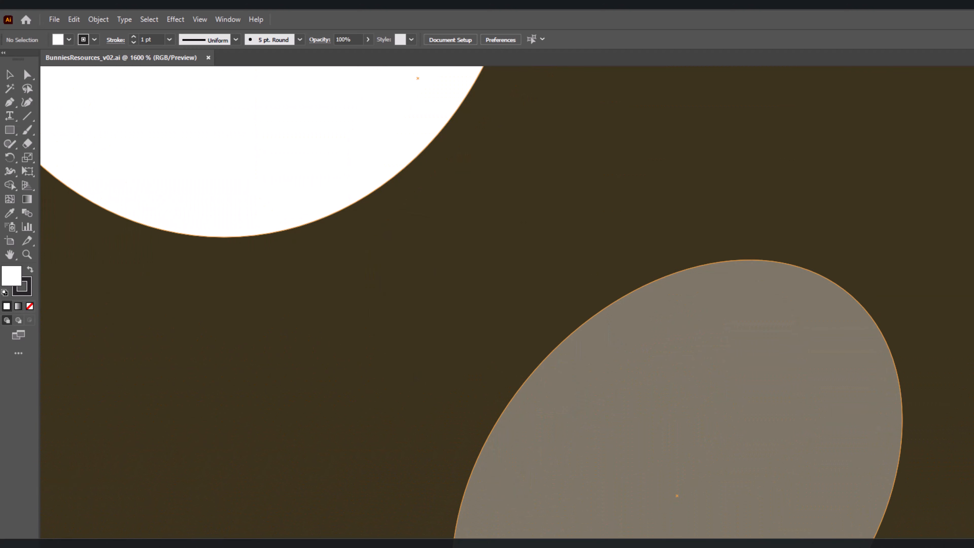
scroll(415, 228, "down", 5)
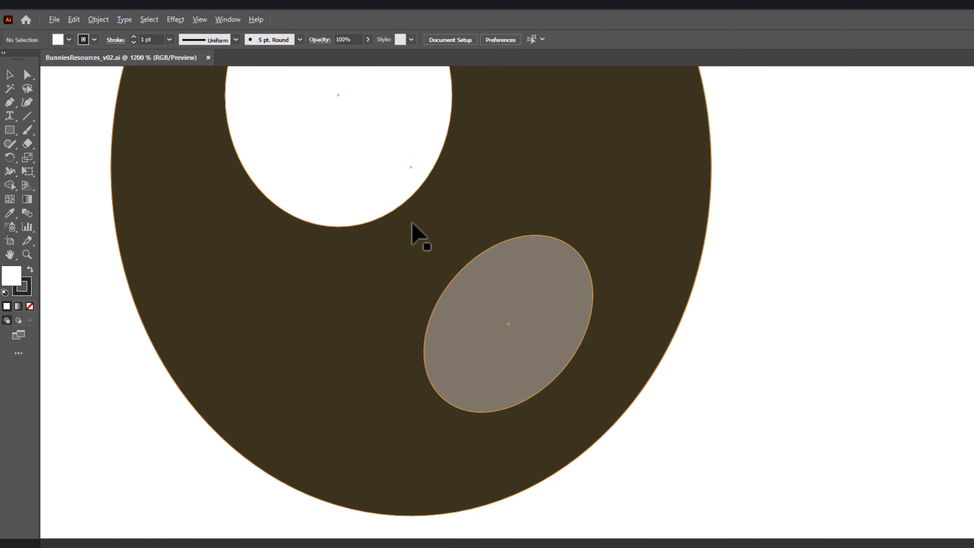
scroll(416, 229, "down", 5)
scroll(424, 213, "up", 1)
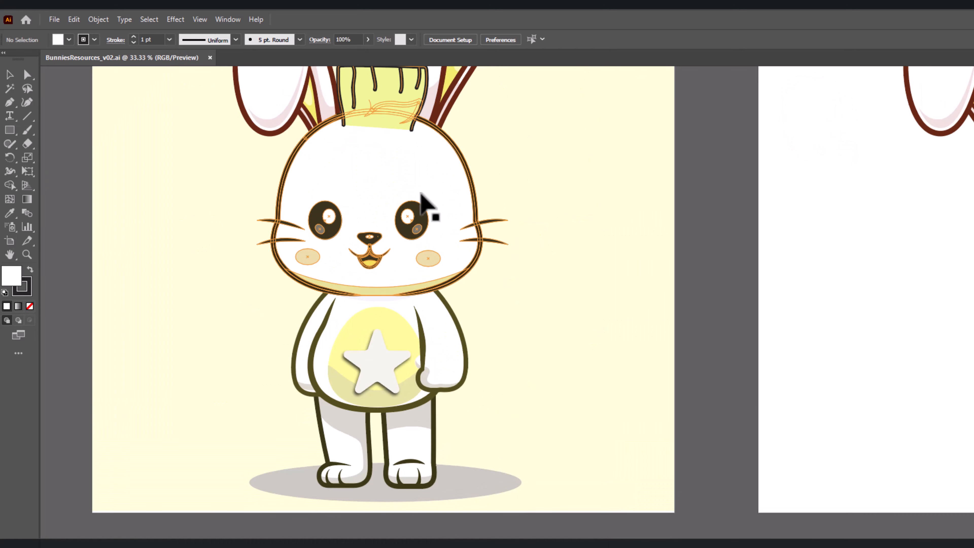
Step: Check the yellow bunny's eye again at 800% magnification and return to the overview of all artboards
scroll(468, 321, "down", 1)
scroll(441, 435, "up", 10)
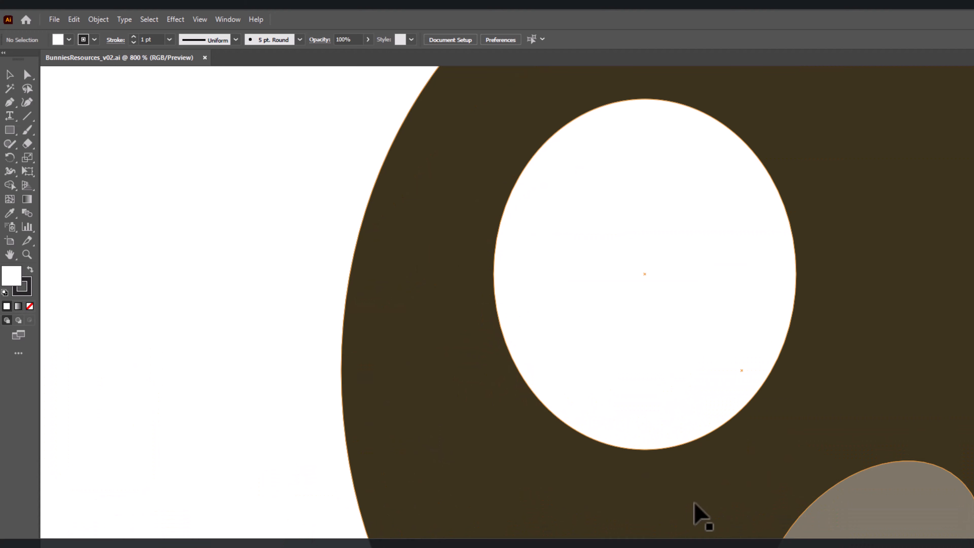
scroll(635, 391, "down", 8)
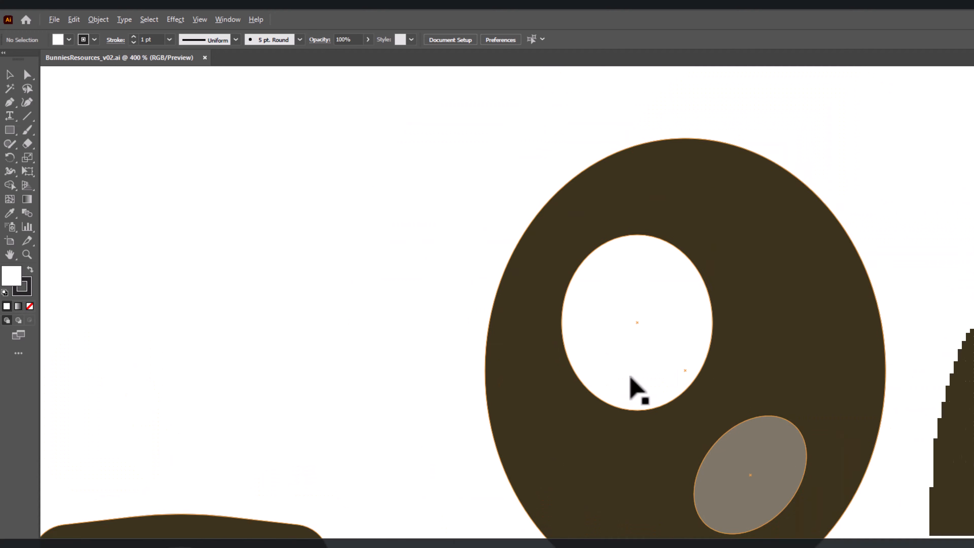
scroll(631, 378, "down", 2)
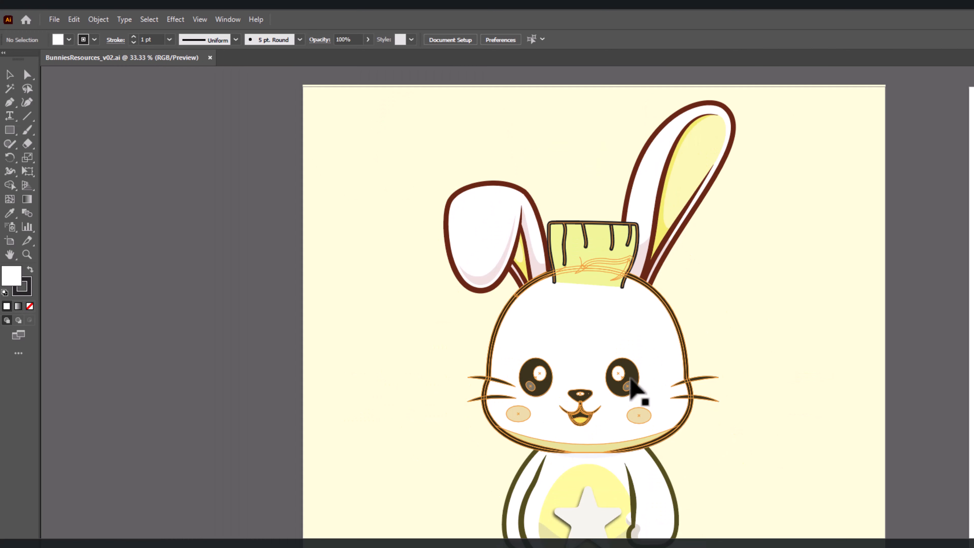
scroll(630, 377, "right", 1)
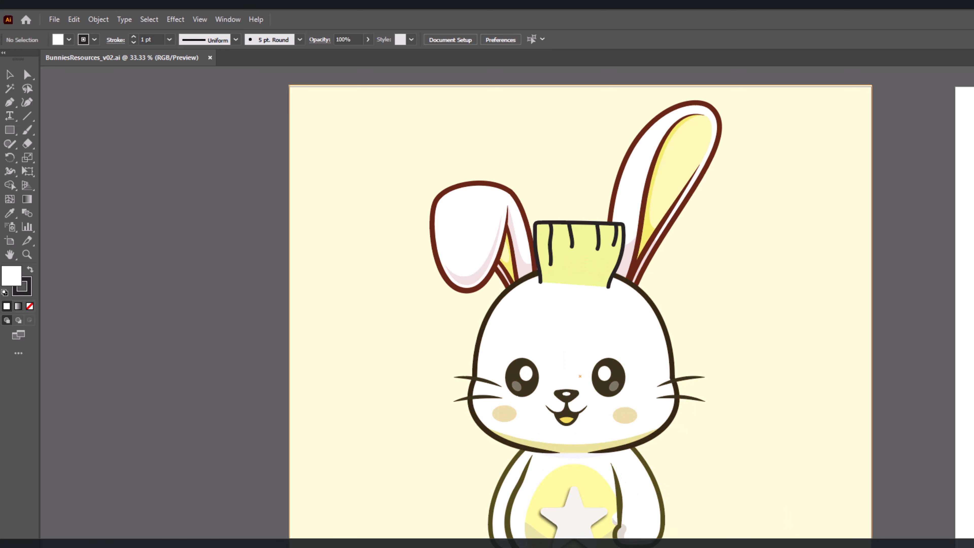
key("ctrl+alt+0")
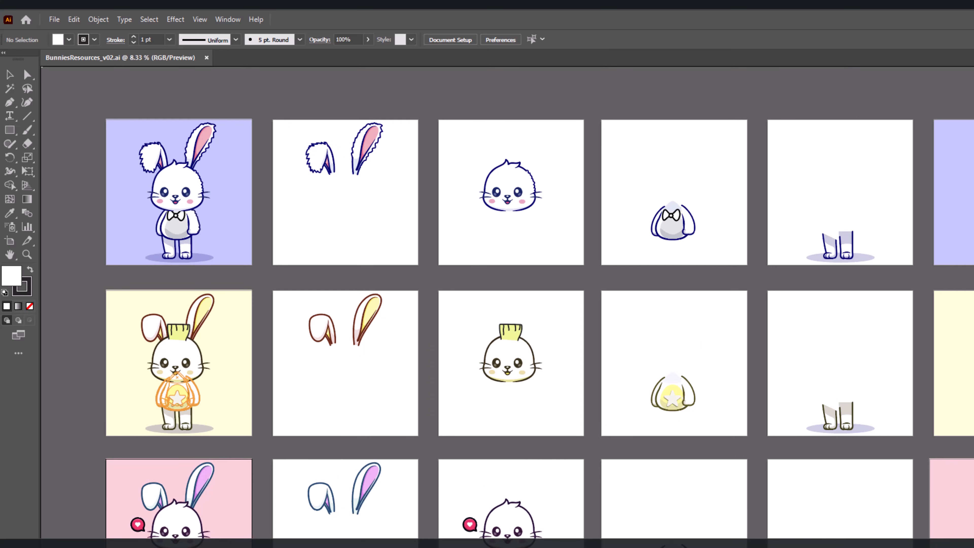
Step: Switch to the Freepik page in Chrome, detach it into its own window and widen that window across the screen
key("alt+Tab")
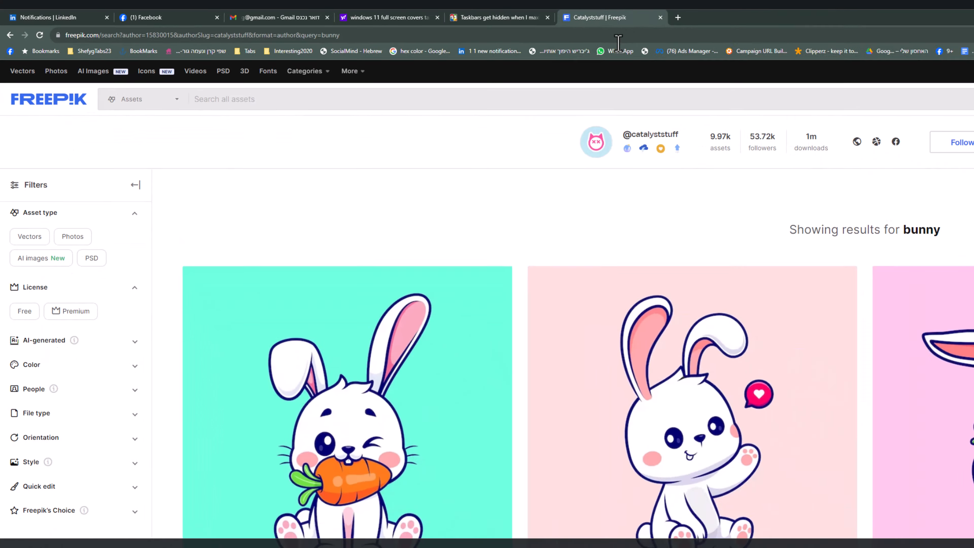
left_click_drag(771, 23, 0, 165)
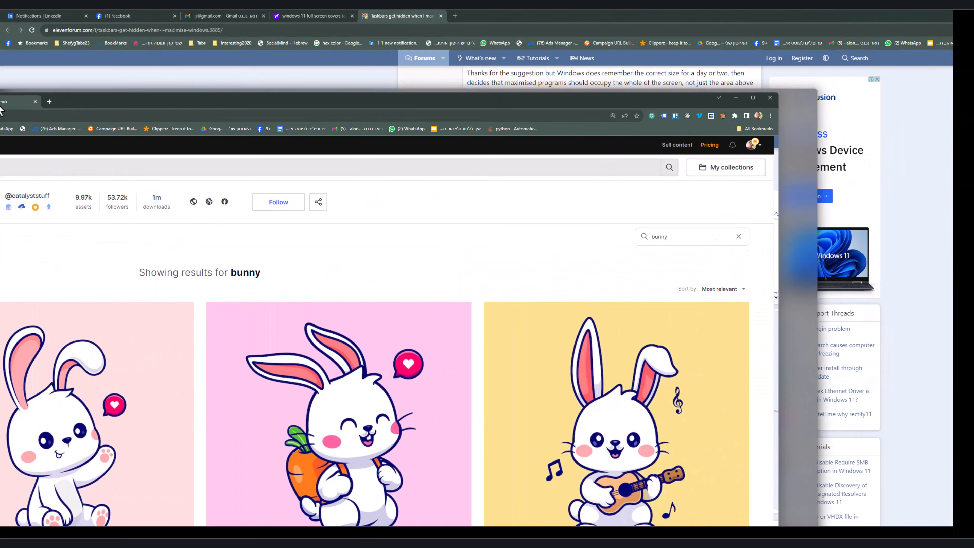
left_click_drag(0, 109, 17, 115)
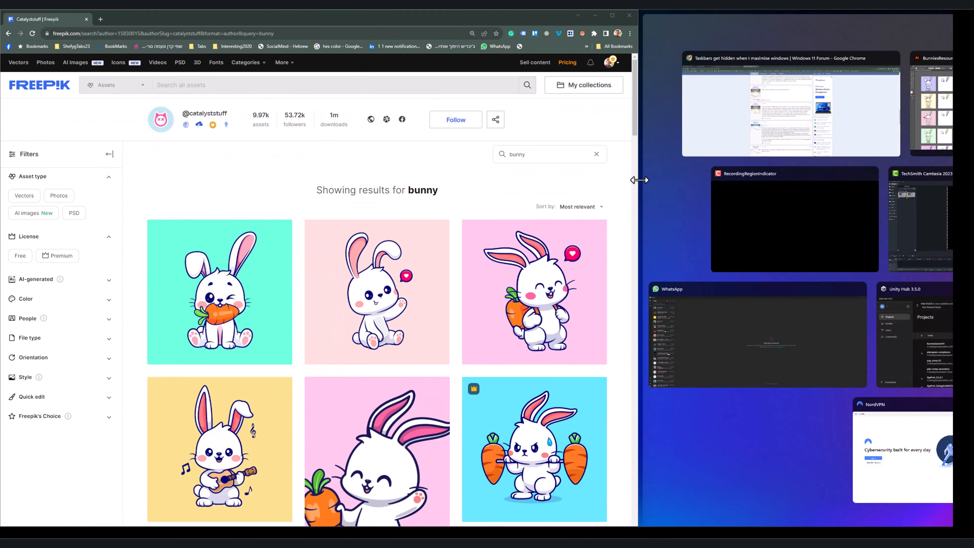
left_click_drag(640, 181, 949, 223)
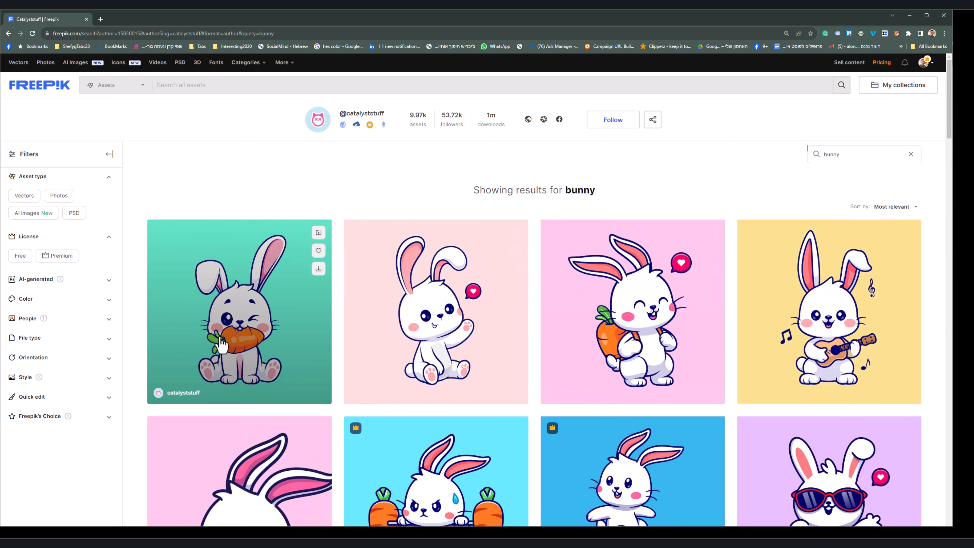
Step: Browse catalyststuff's bunny illustrations in the Freepik search results
scroll(364, 399, "down", 8)
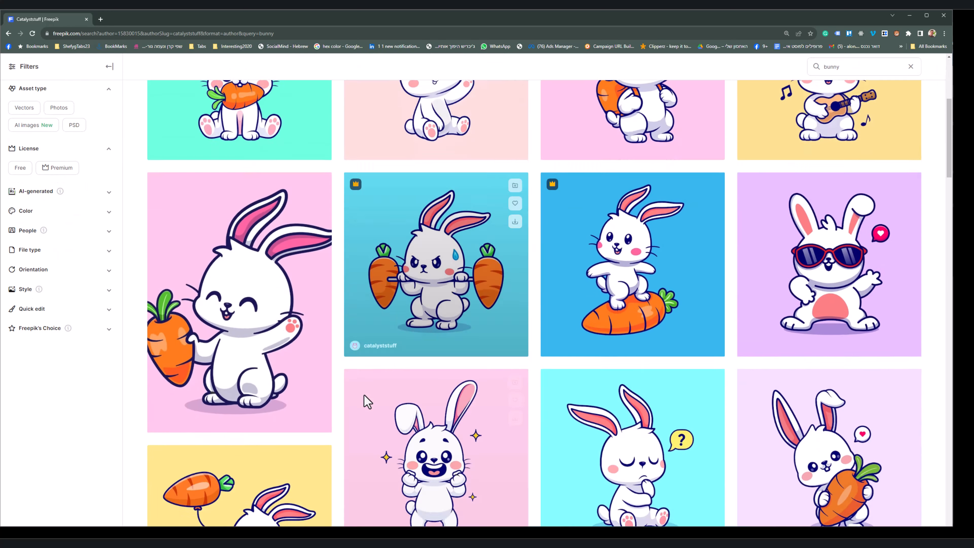
scroll(365, 402, "up", 8)
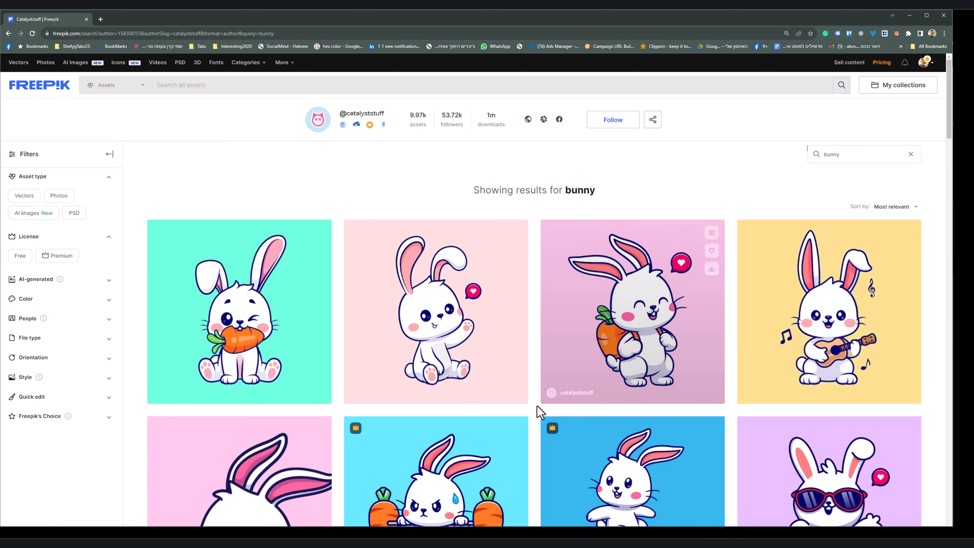
scroll(539, 412, "down", 10)
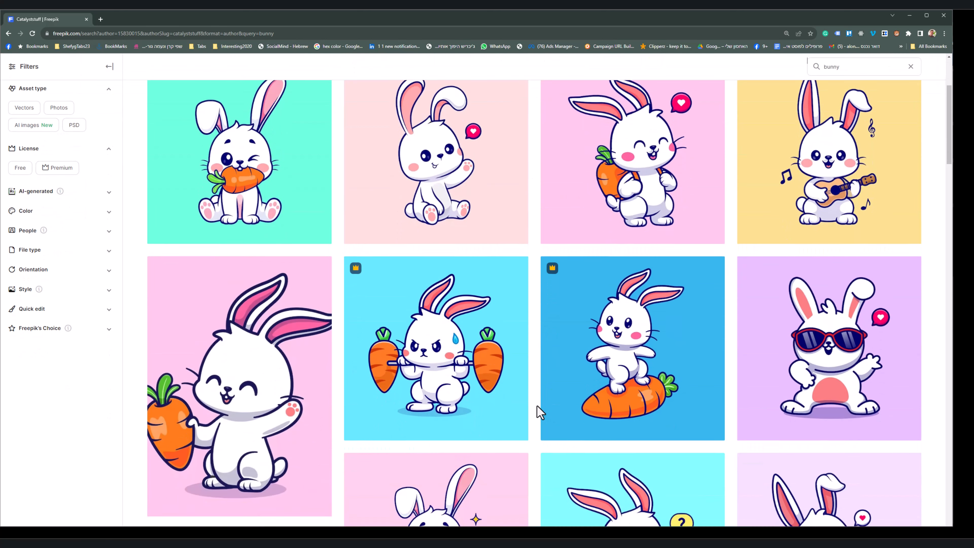
scroll(537, 407, "down", 5)
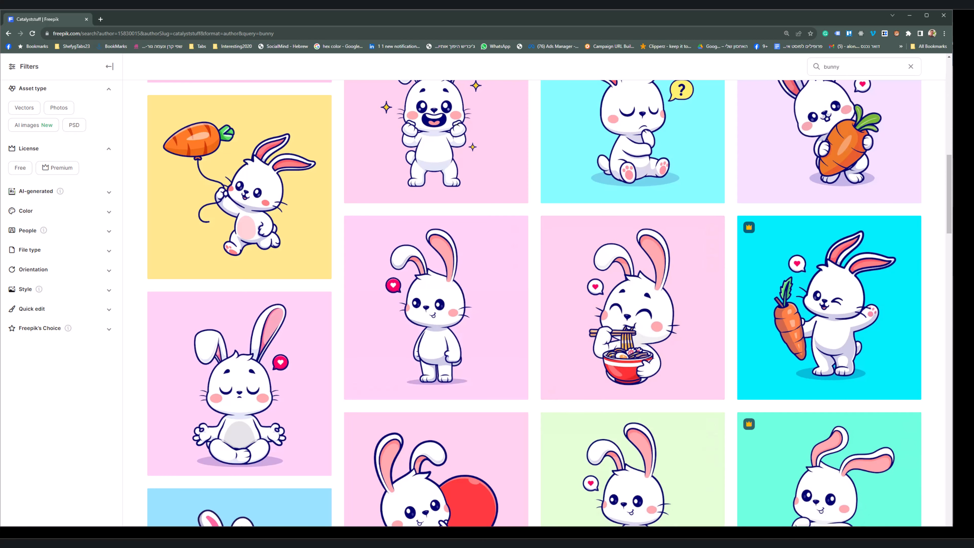
Step: Switch to the Illustrator artboards and back to Freepik, and download the illustration of the bunny holding a carrot balloon
key("alt+Tab")
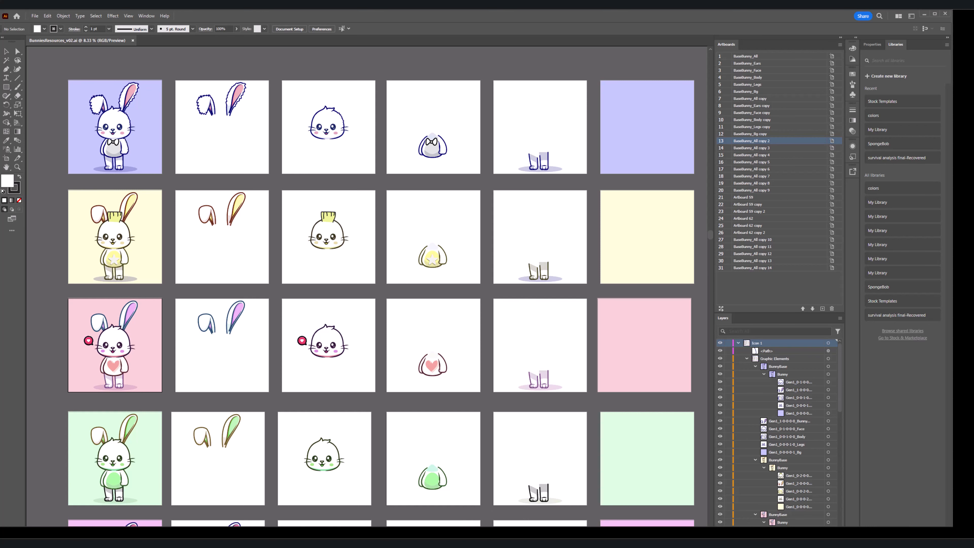
mouse_move(475, 533)
left_click(517, 515)
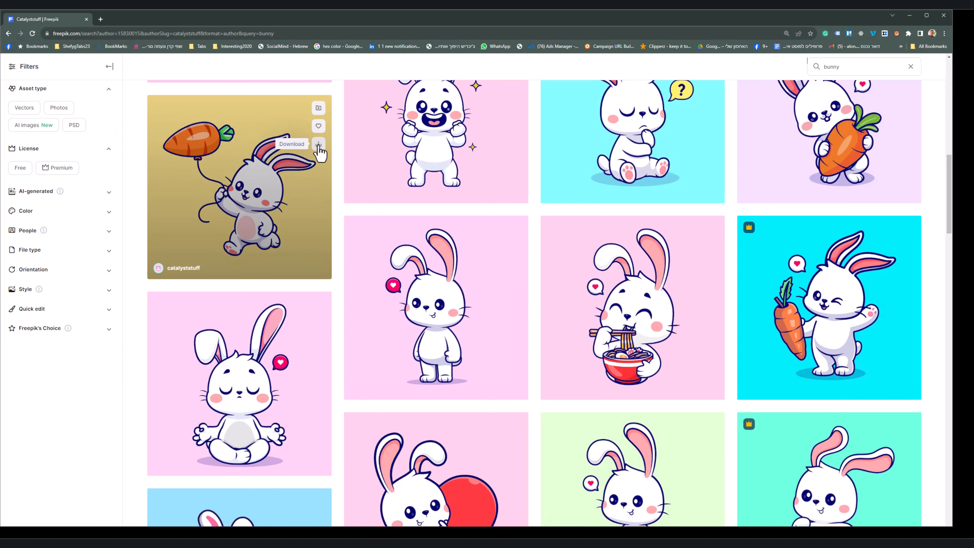
left_click(318, 145)
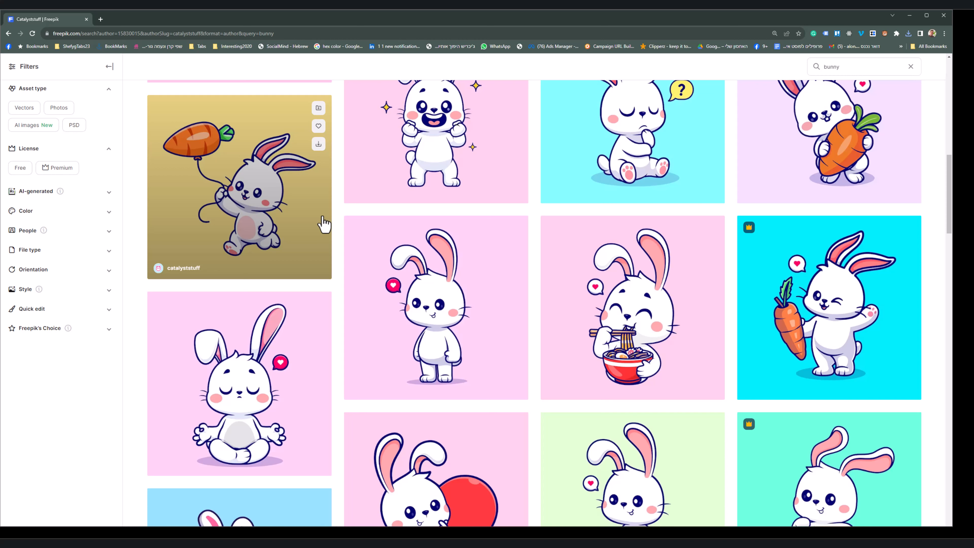
scroll(324, 225, "up", 10)
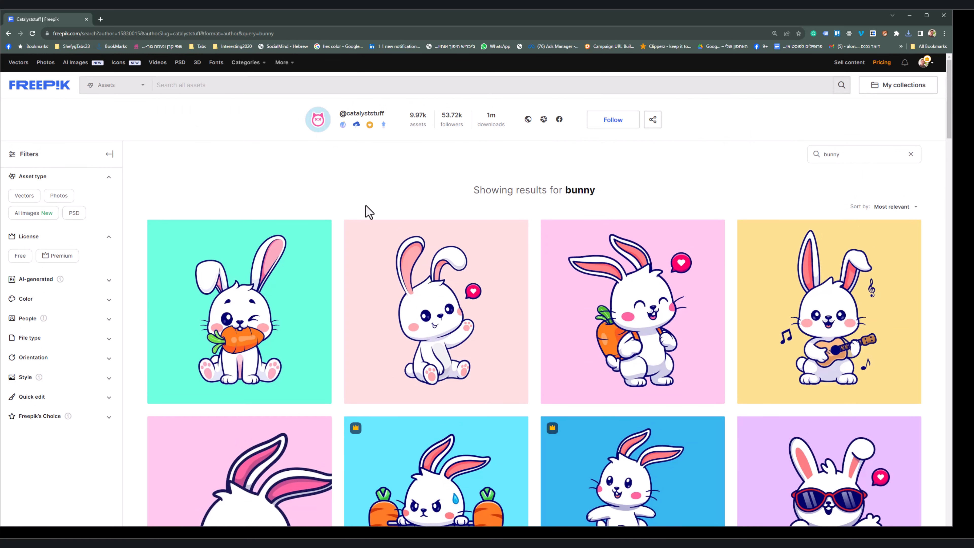
scroll(365, 211, "down", 3)
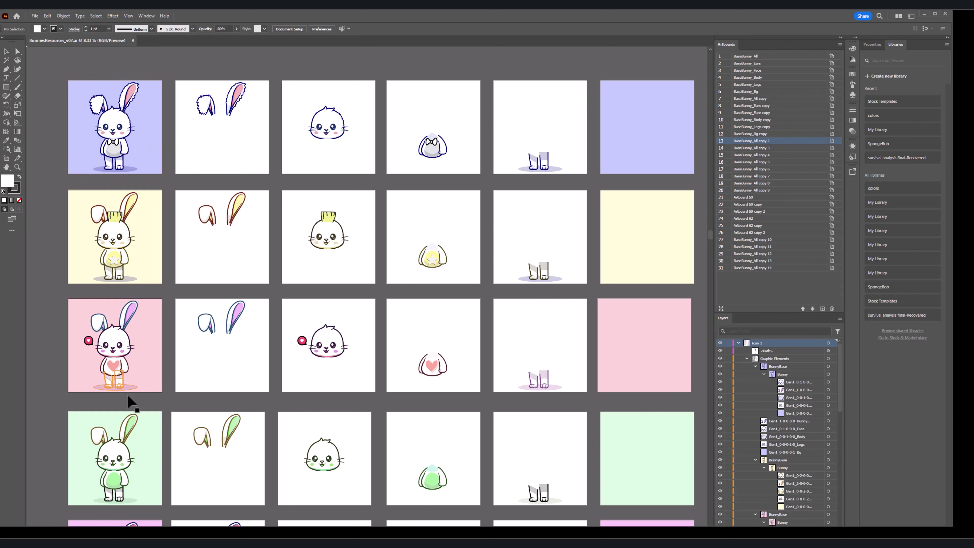
Step: Examine the rows of bunny artboards in Illustrator, comparing the ears, face, body, legs and background parts of each color variant
scroll(110, 328, "down", 3)
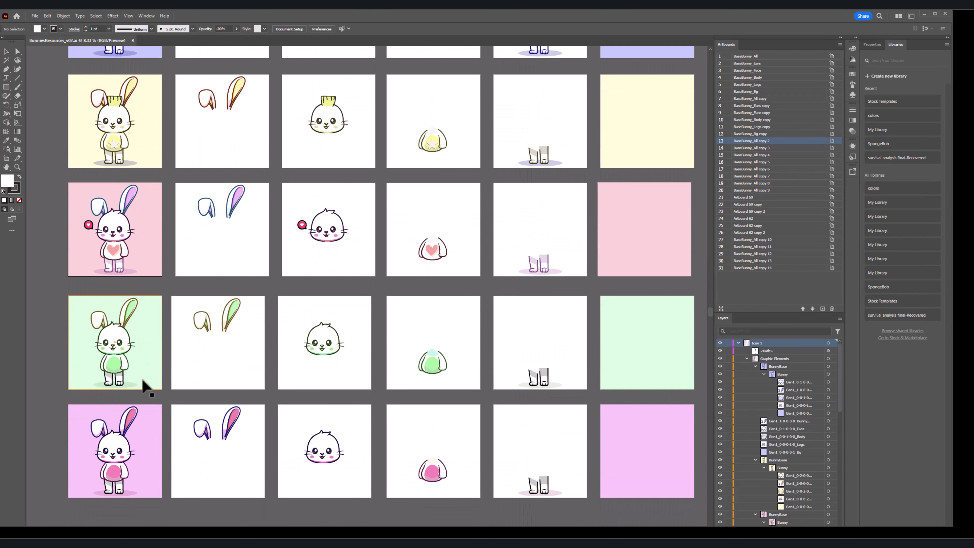
scroll(142, 381, "up", 8)
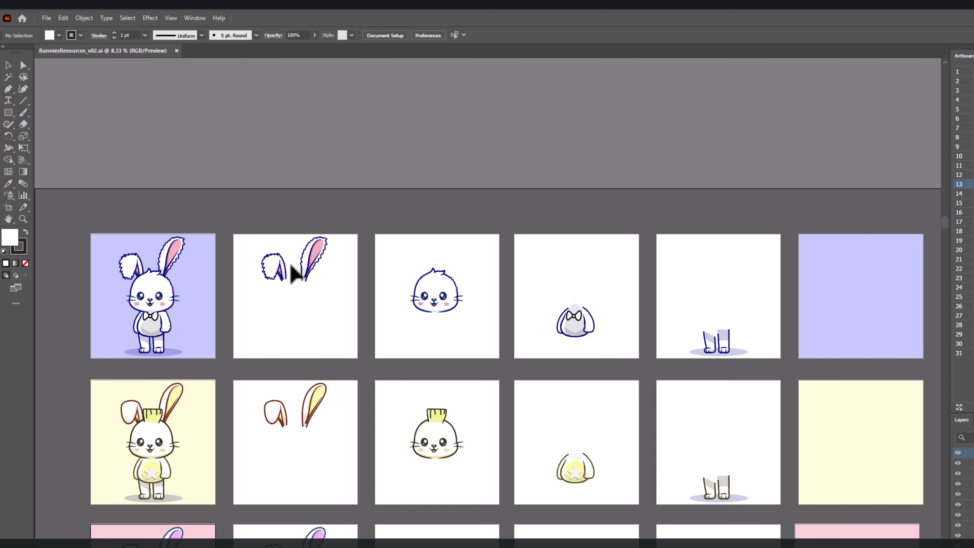
scroll(301, 225, "down", 6)
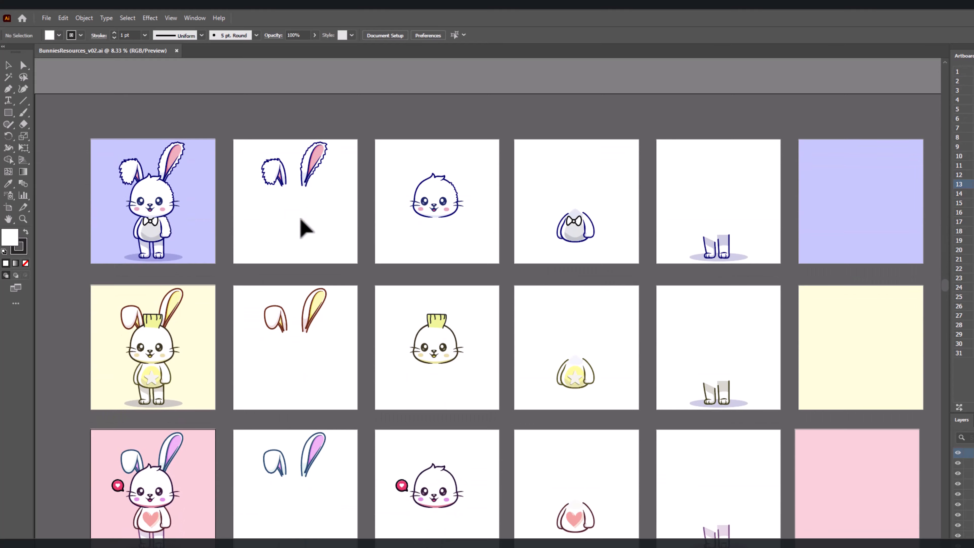
scroll(305, 229, "down", 3)
scroll(305, 228, "up", 4)
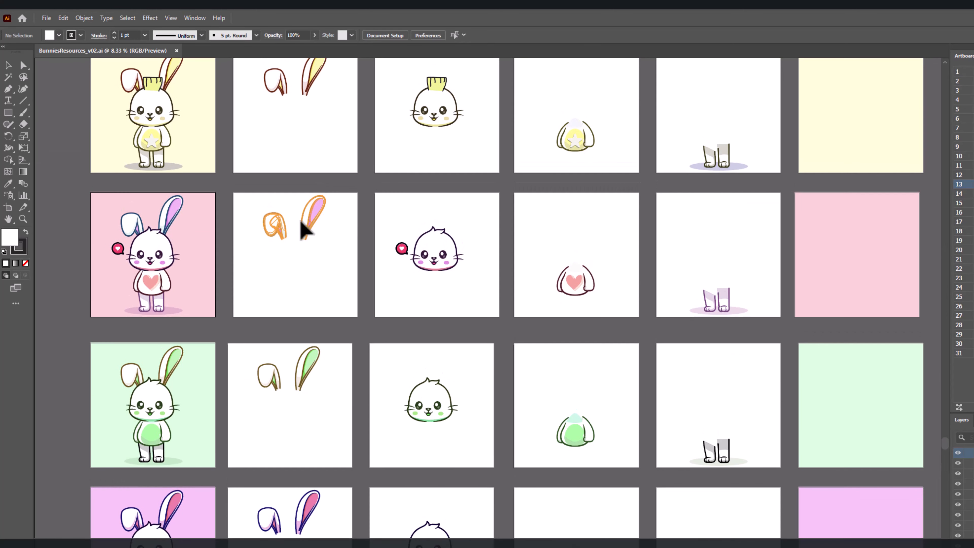
scroll(303, 227, "up", 4)
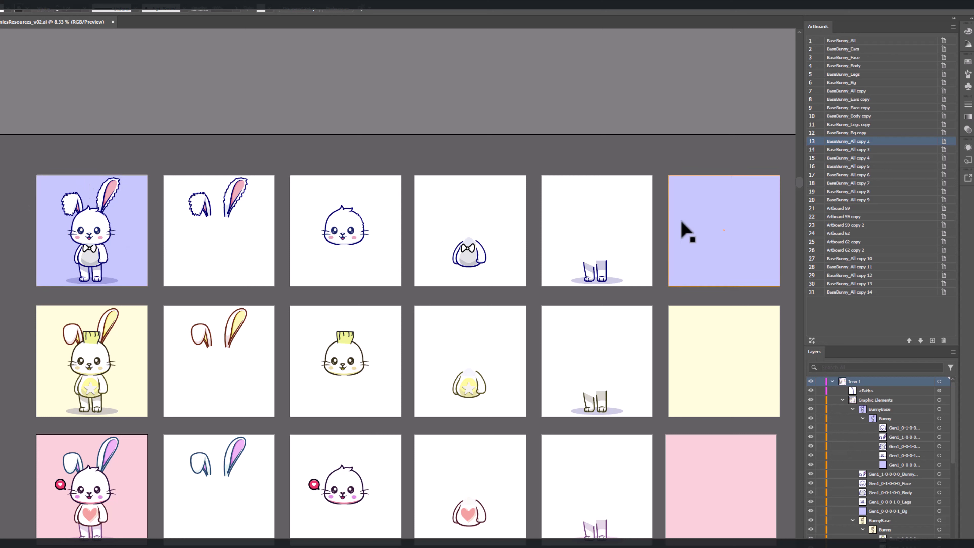
Step: Add a square artboard about 2021 pt wide directly below the purple full-bunny artboard in the last row
scroll(115, 311, "down", 5)
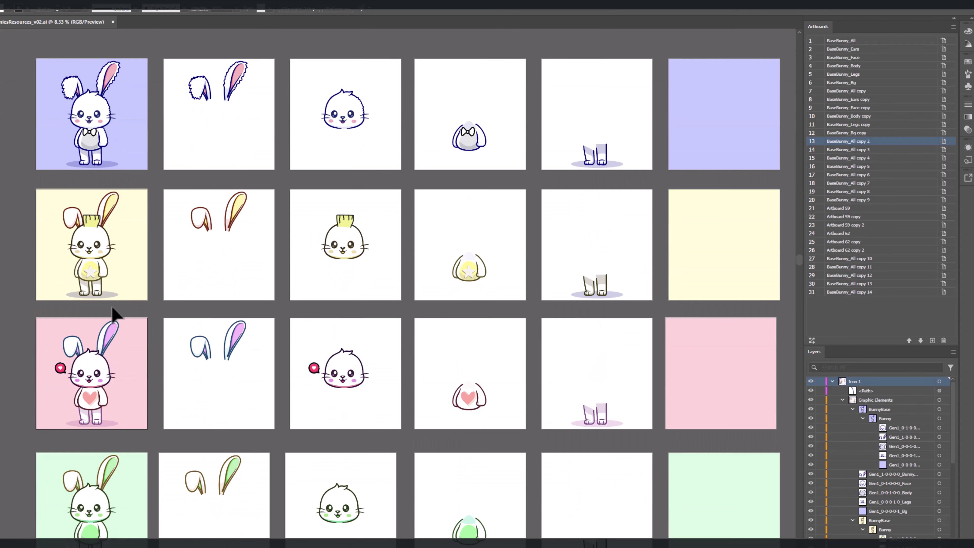
scroll(115, 312, "down", 12)
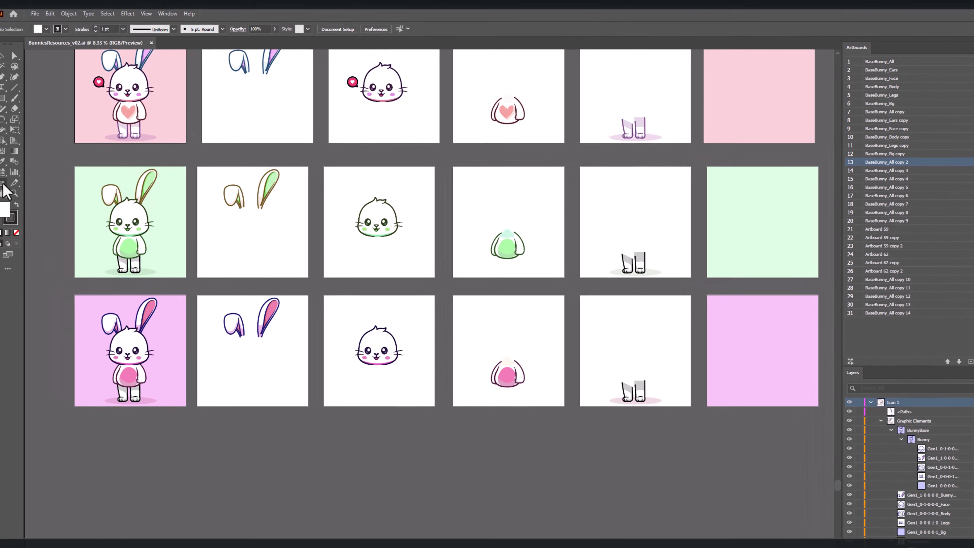
left_click(6, 186)
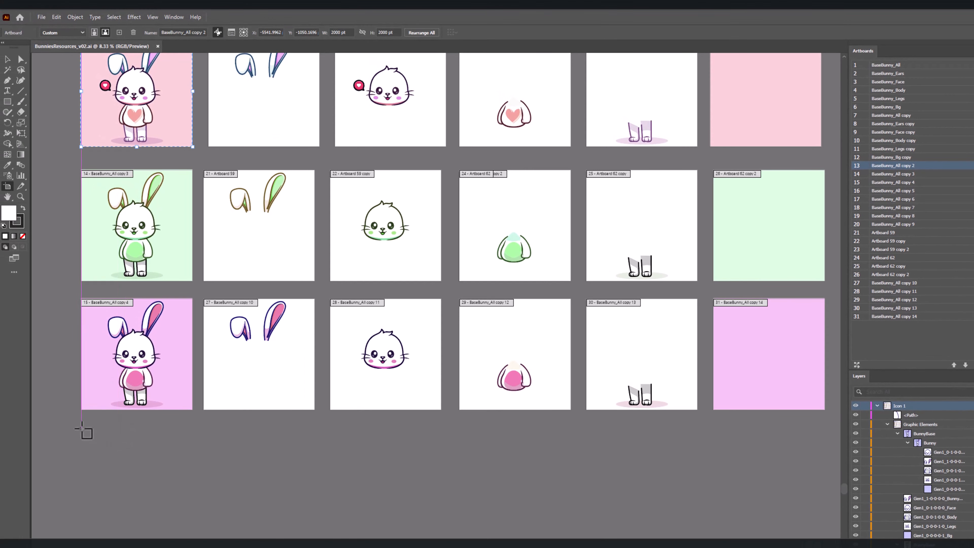
left_click_drag(81, 428, 188, 535)
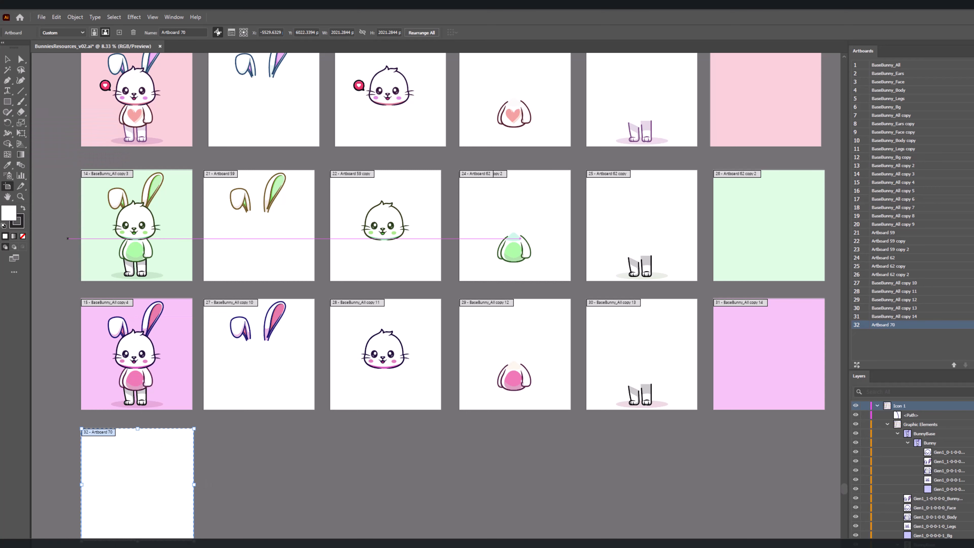
Step: Draw an ellipse about 1335 pt wide and 1482 pt high on the new empty artboard
left_click(8, 60)
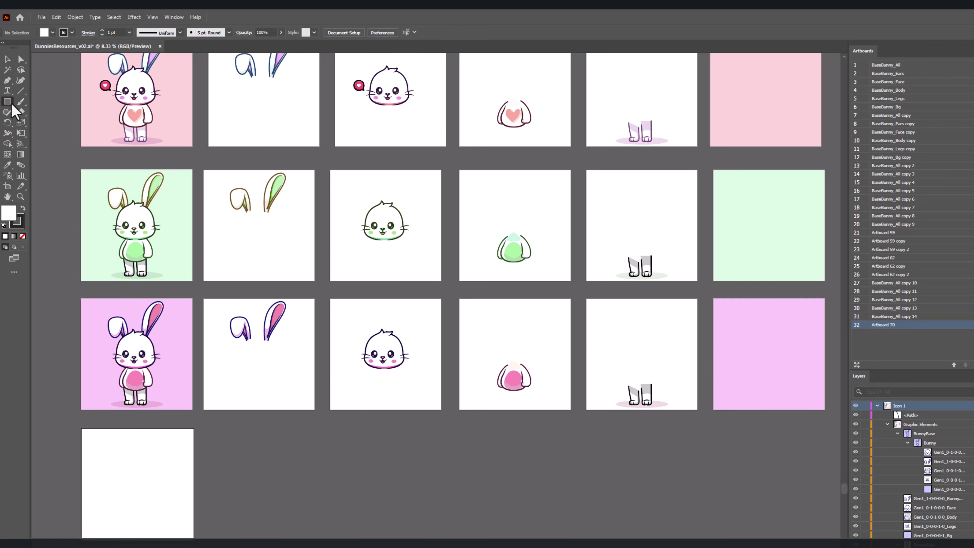
left_click_drag(7, 101, 31, 123)
mouse_move(108, 445)
left_mouse_down()
mouse_move(167, 524)
mouse_move(182, 527)
left_mouse_up()
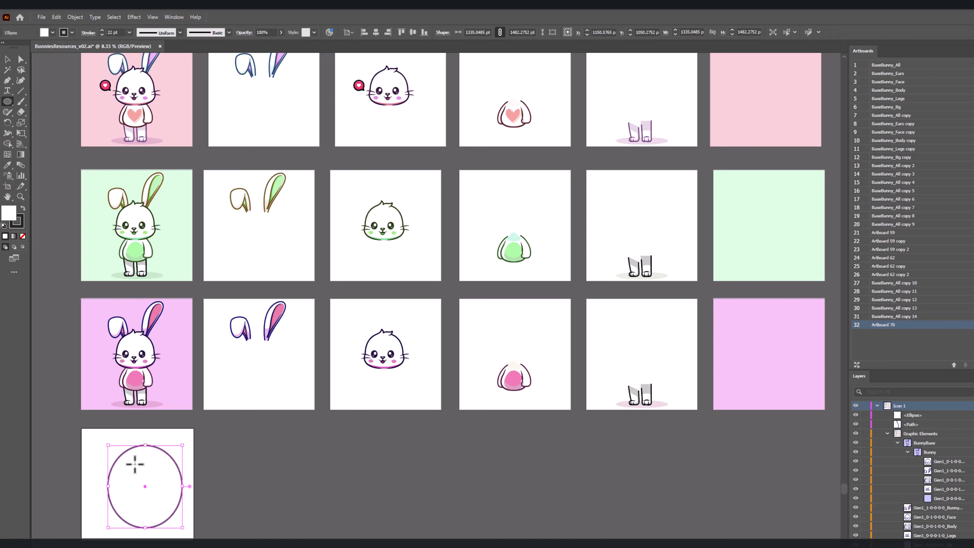
Step: Reshape the ellipse into a face outline by lengthening both direction handles of its top anchor point, broadening the upper curve
scroll(132, 484, "up", 5)
scroll(131, 485, "down", 2)
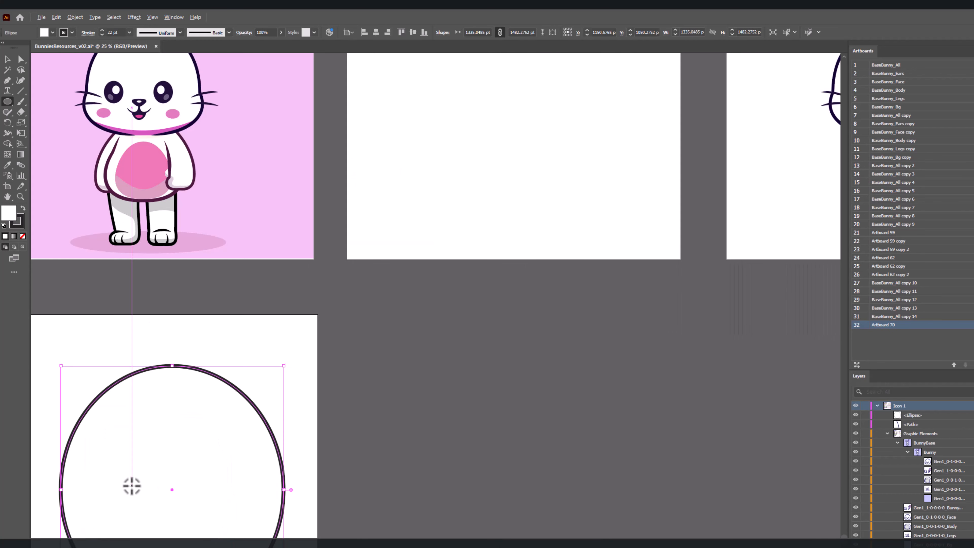
left_click_drag(141, 488, 361, 298)
scroll(361, 299, "up", 2)
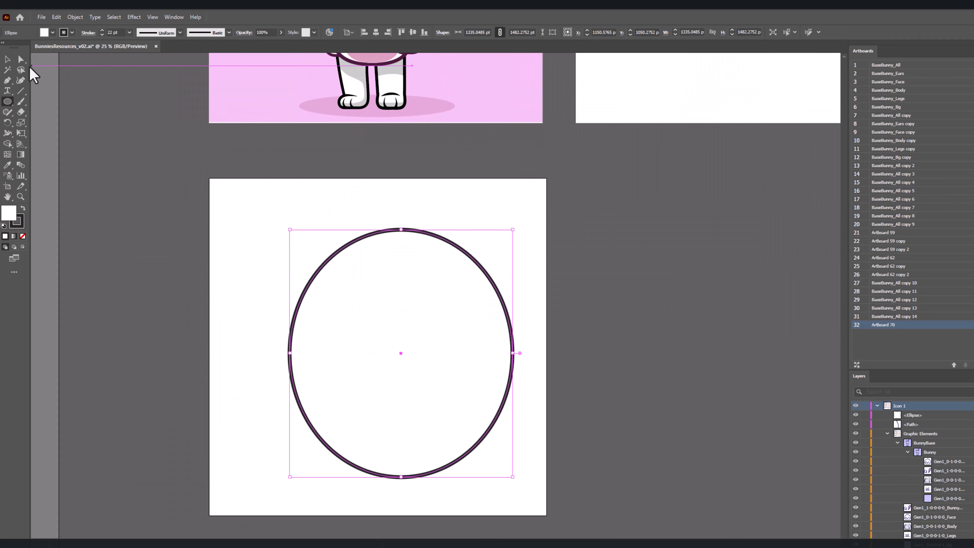
left_click(22, 60)
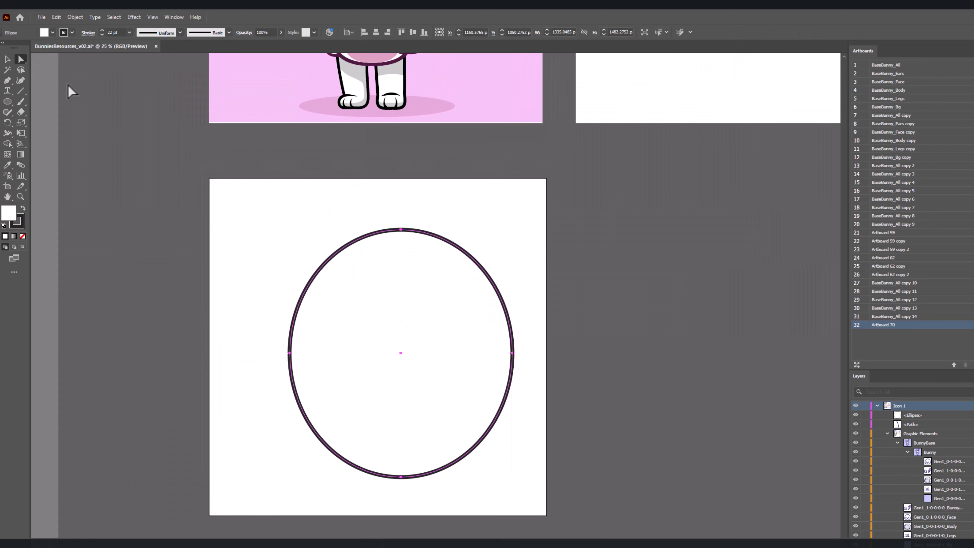
left_click(400, 230)
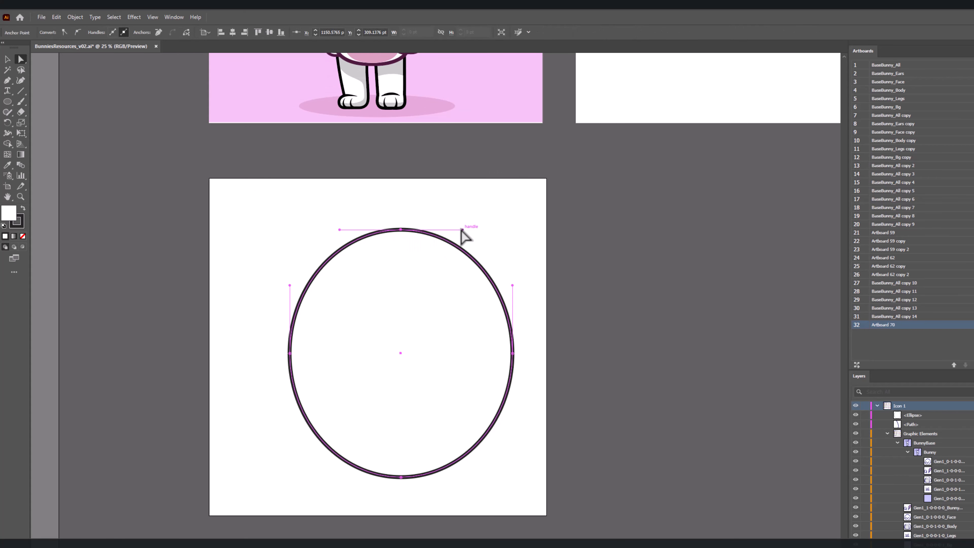
left_click_drag(462, 229, 506, 226)
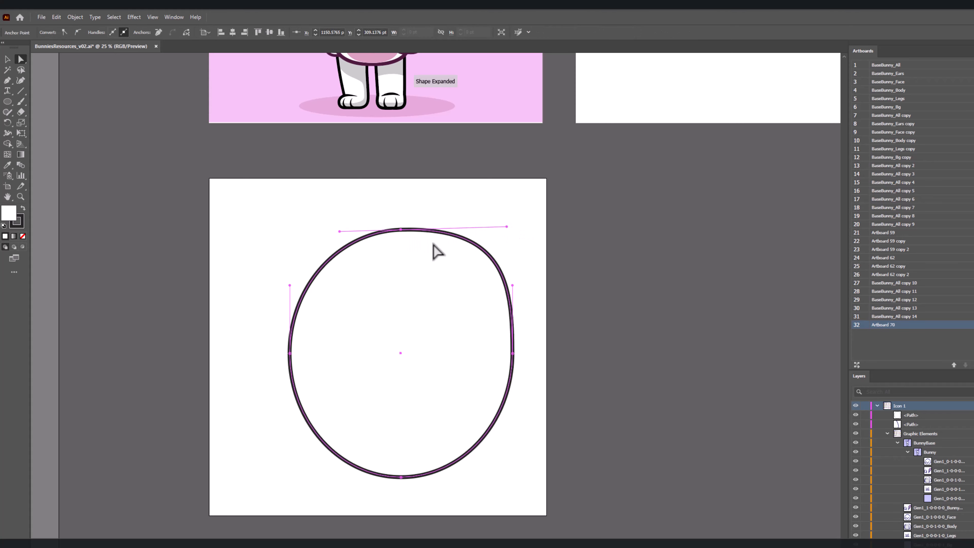
left_click_drag(340, 231, 311, 229)
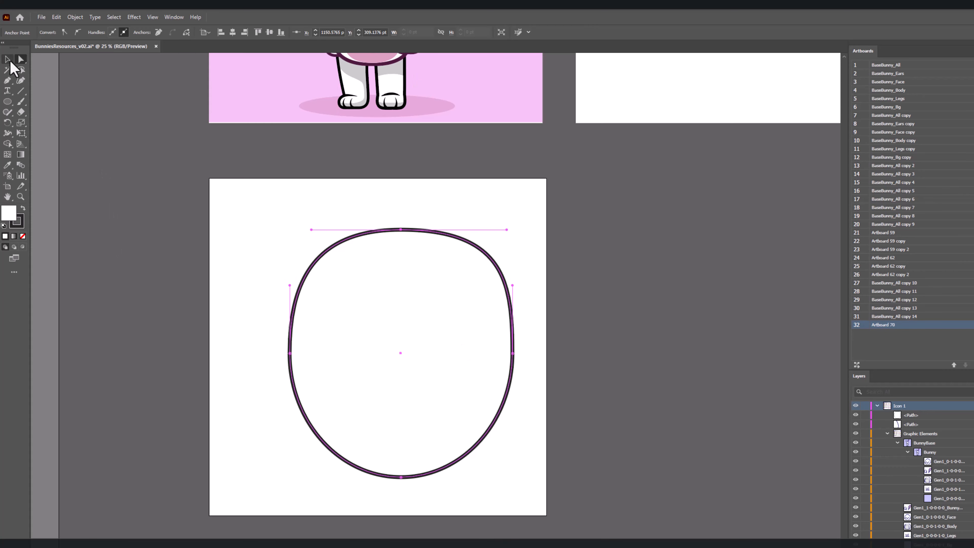
Step: Convert the whole face shape into a dynamic Movie Clip symbol named FaceBg
left_click(8, 59)
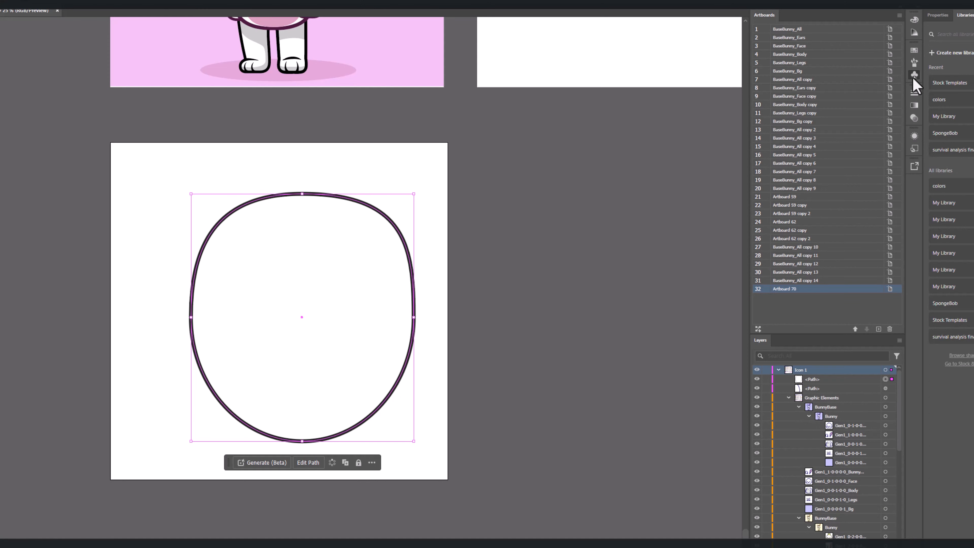
left_click(913, 78)
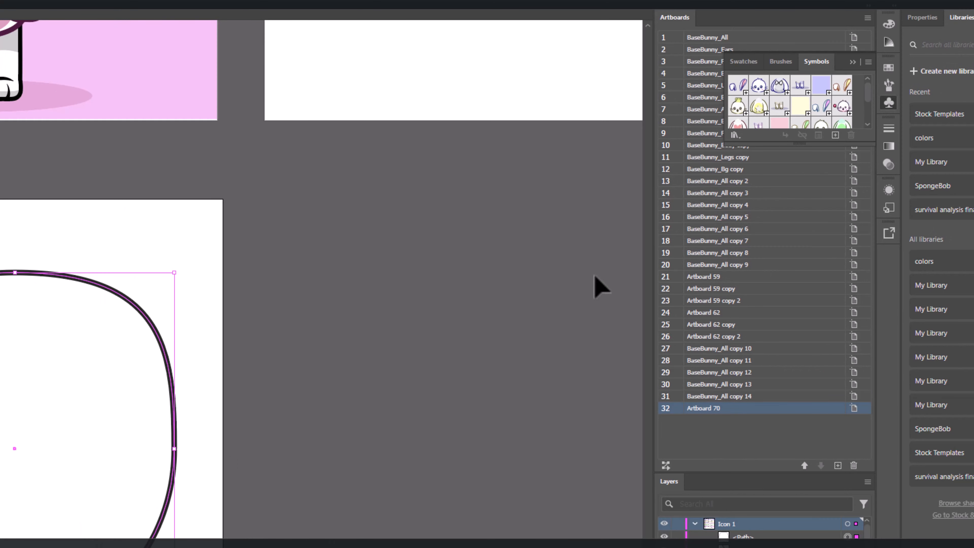
left_click(835, 135)
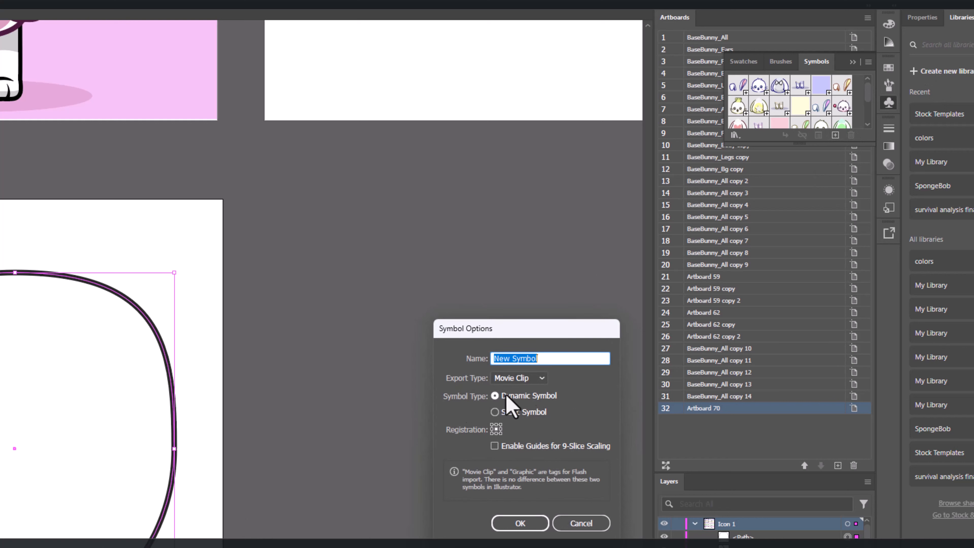
left_click(541, 378)
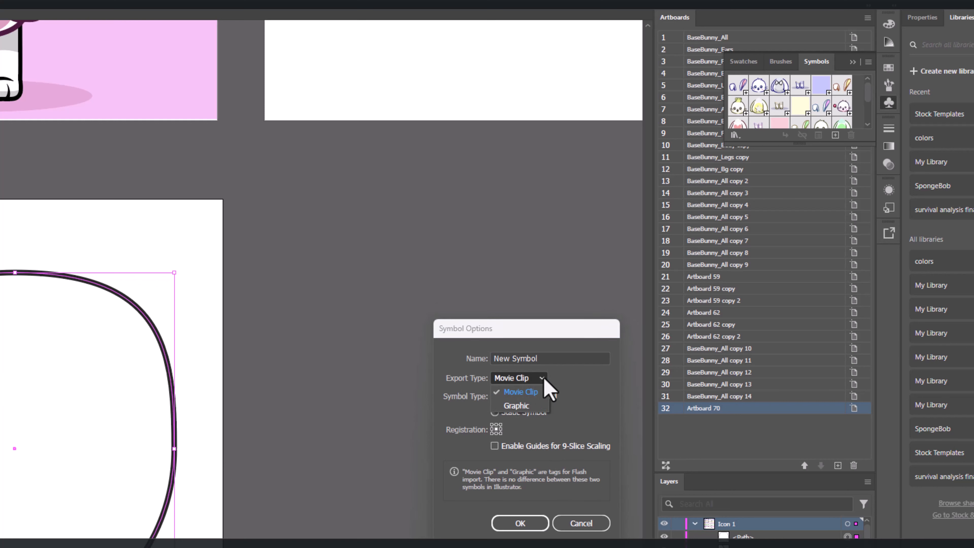
left_click(544, 378)
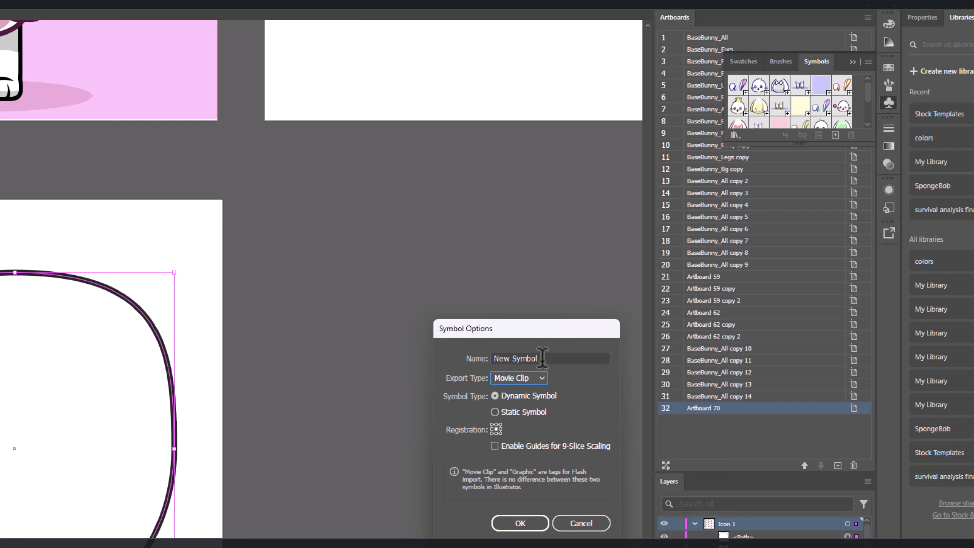
left_click_drag(540, 358, 481, 354)
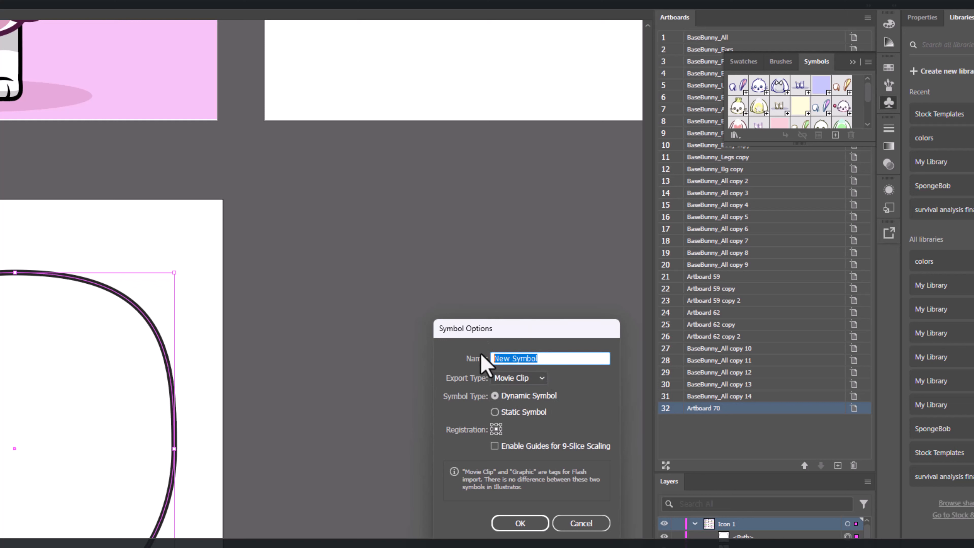
type("FaceBg")
key("Return")
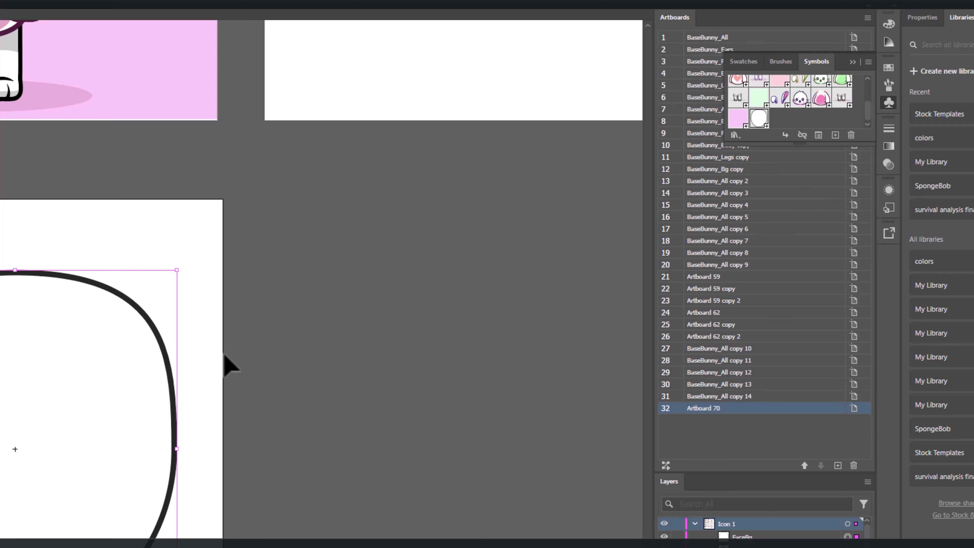
Step: Duplicate the FaceBg symbol instance into the empty space to the right of the artboard, shift it slightly left and select it
left_click_drag(119, 308, 608, 301)
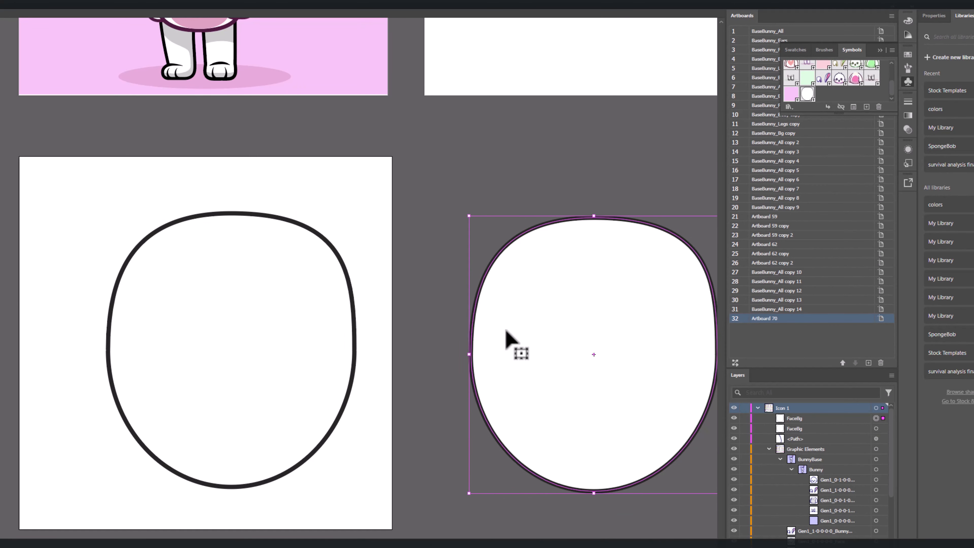
key("shift+Left")
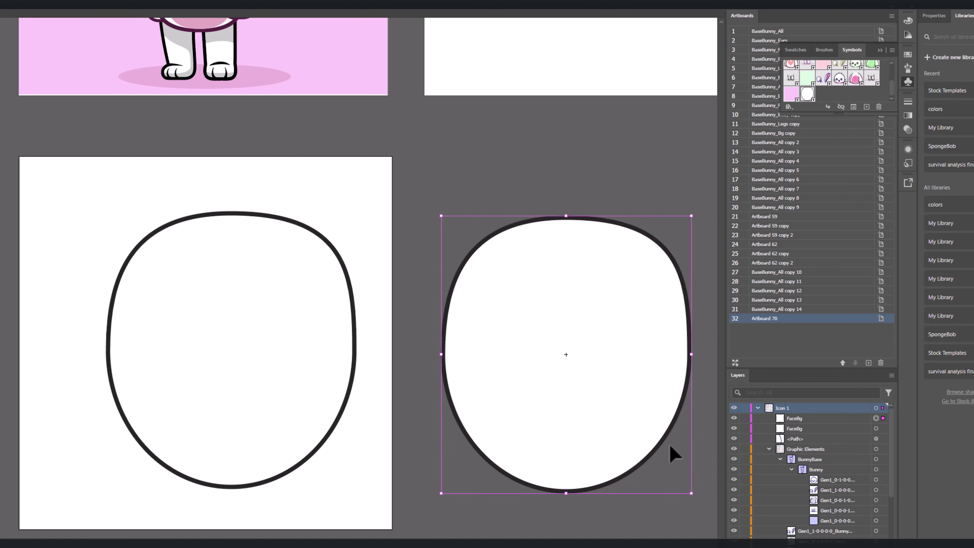
left_click(792, 418)
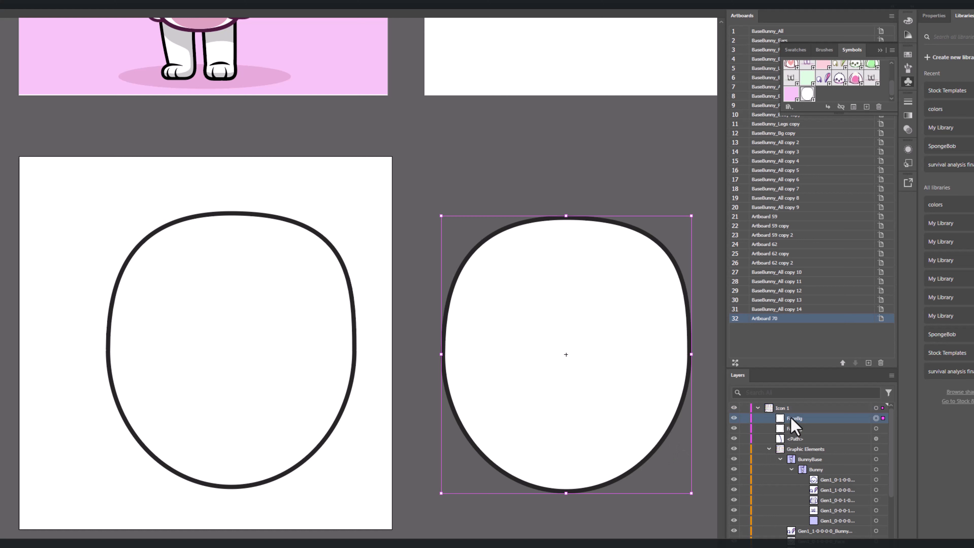
Step: Open the FaceBg symbol definition for editing from the duplicate instance and isolate its face path
double_click(538, 375)
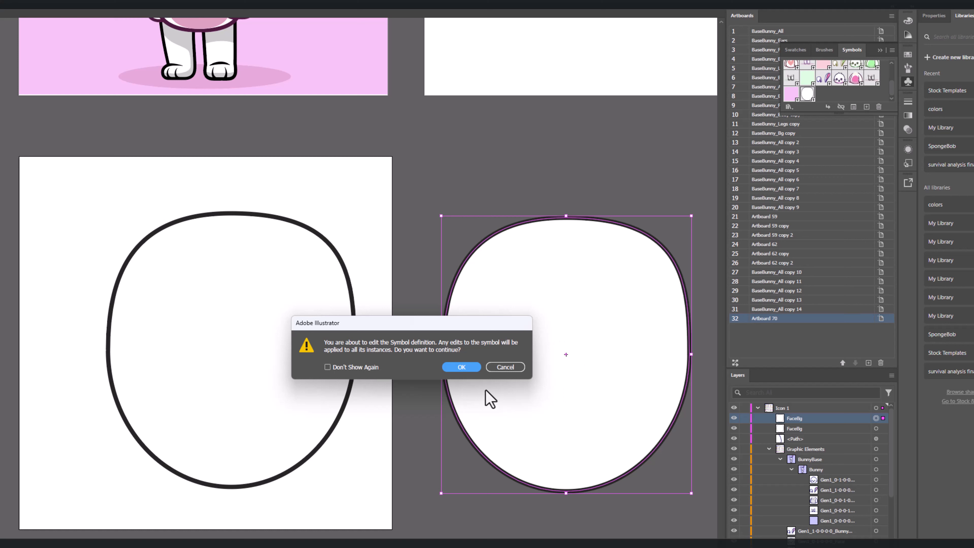
left_click(465, 369)
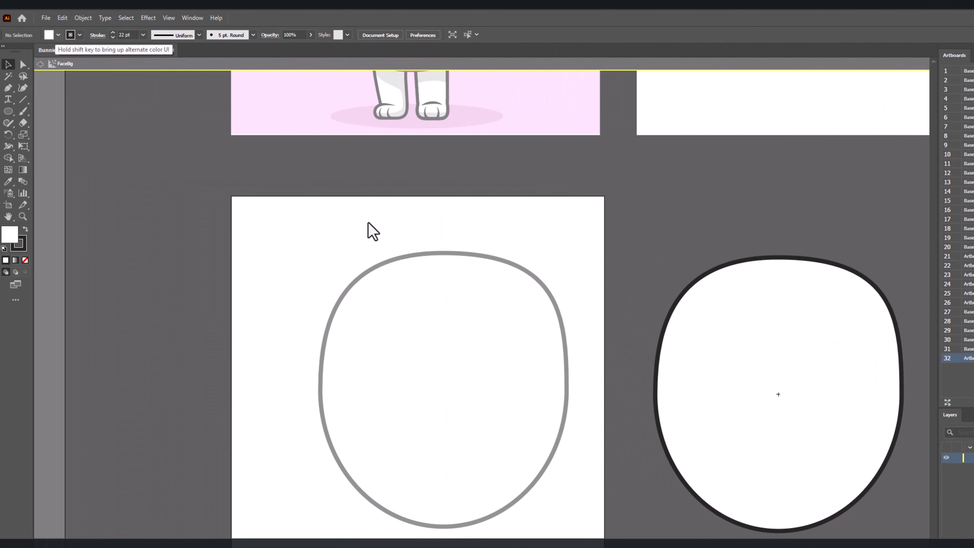
left_click(509, 301)
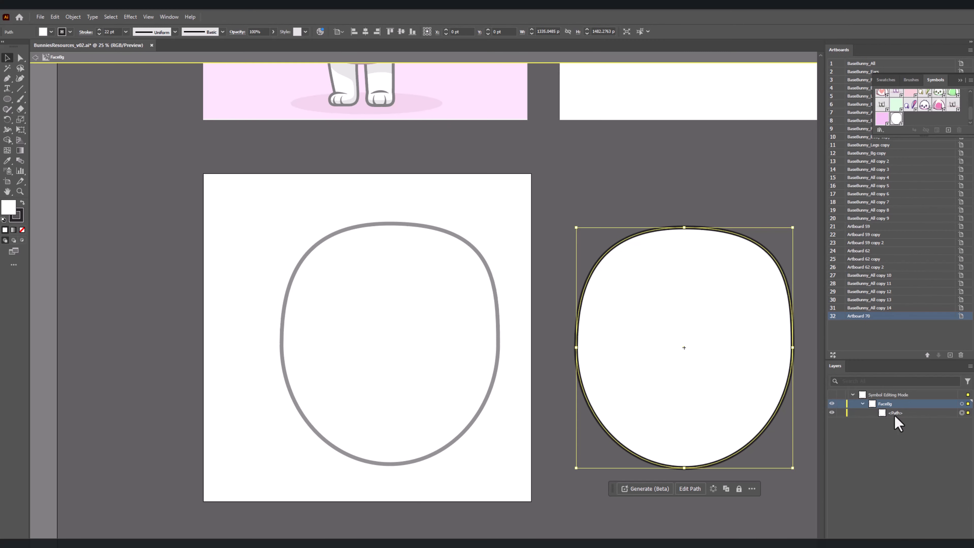
left_click(895, 413)
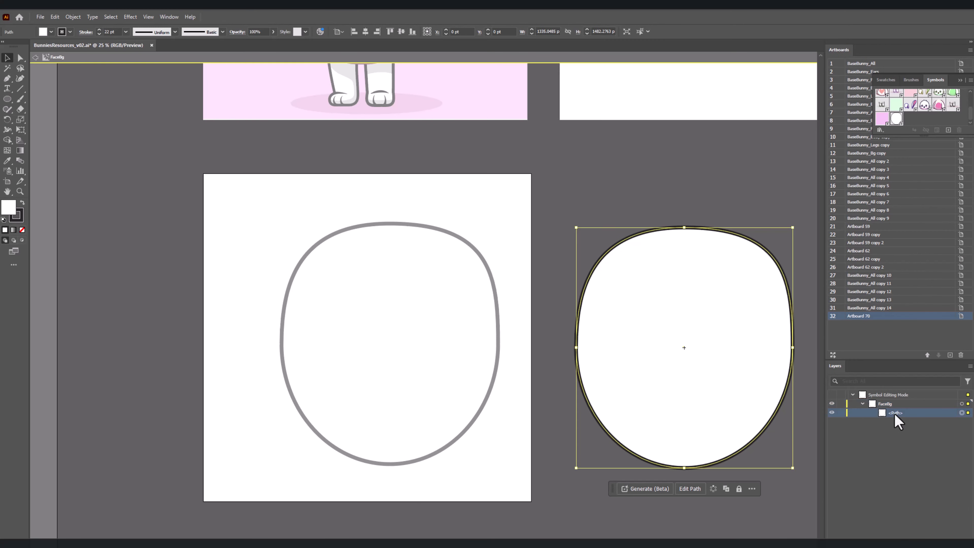
double_click(713, 391)
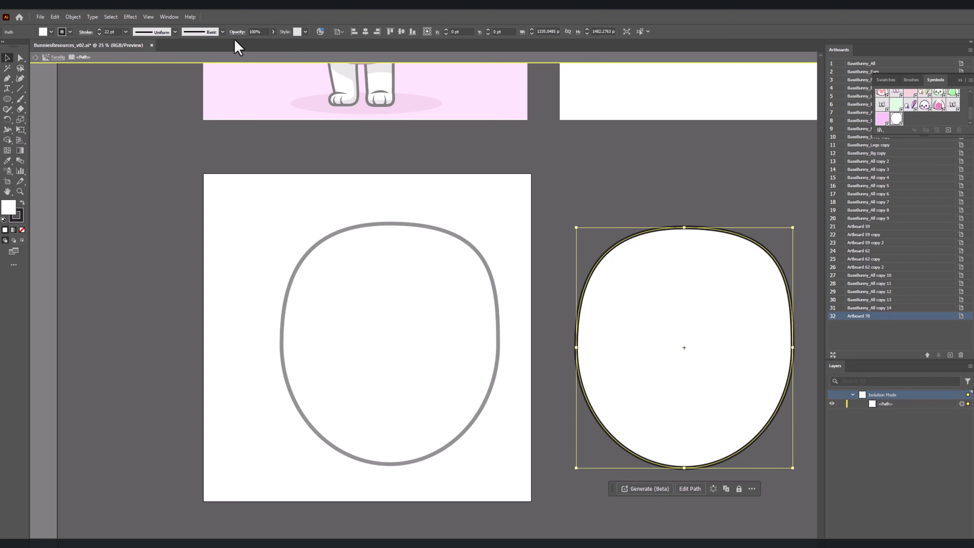
Step: Change the fill of the face path inside the symbol to the salmon pink F78989
left_click(51, 32)
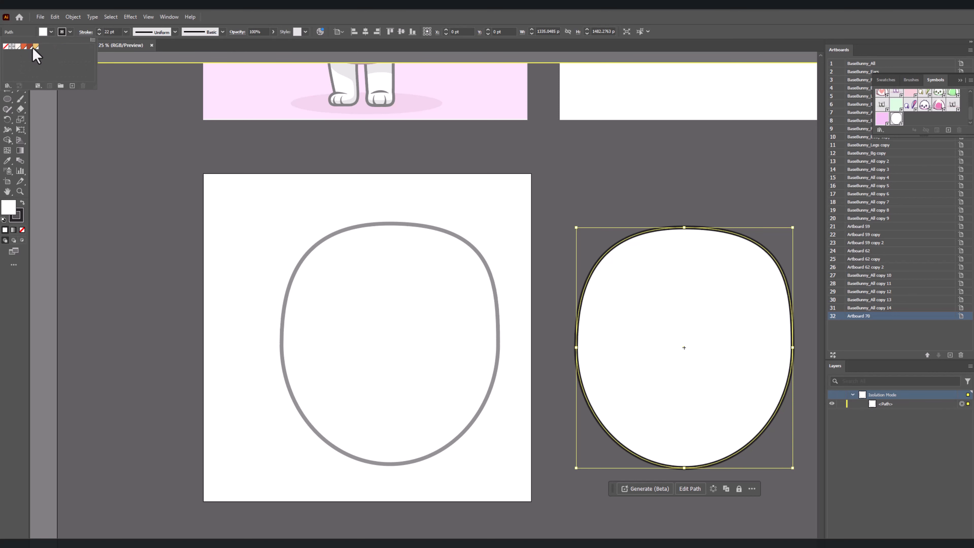
left_click(35, 47)
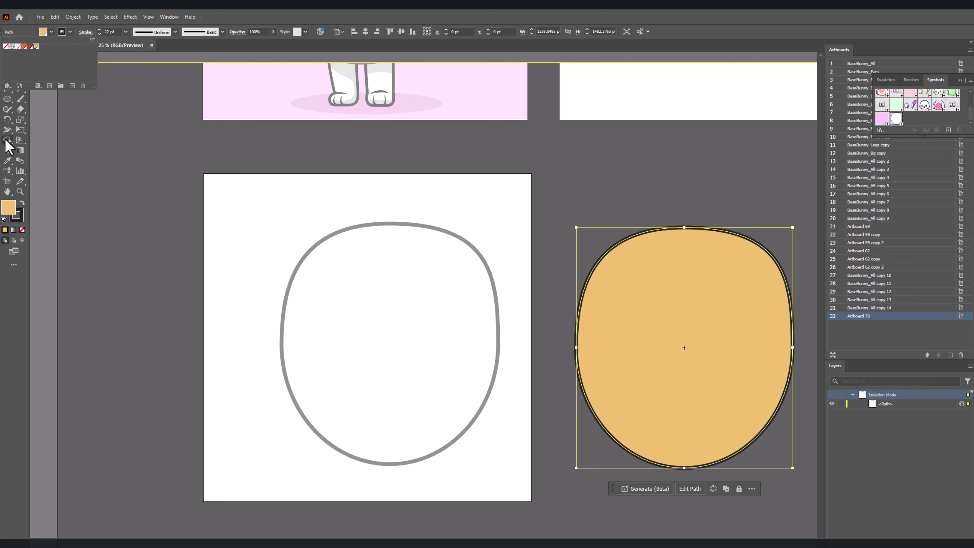
double_click(8, 208)
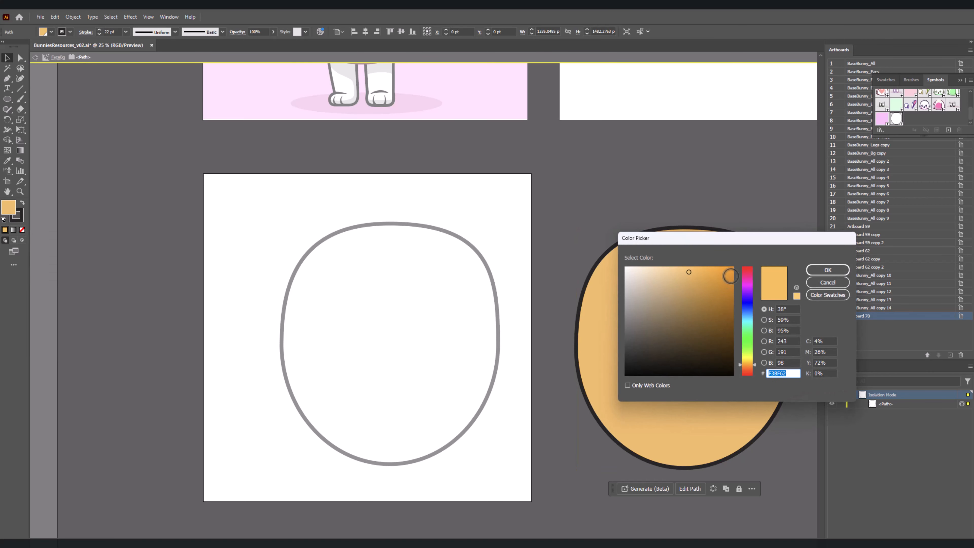
left_click_drag(750, 283, 747, 266)
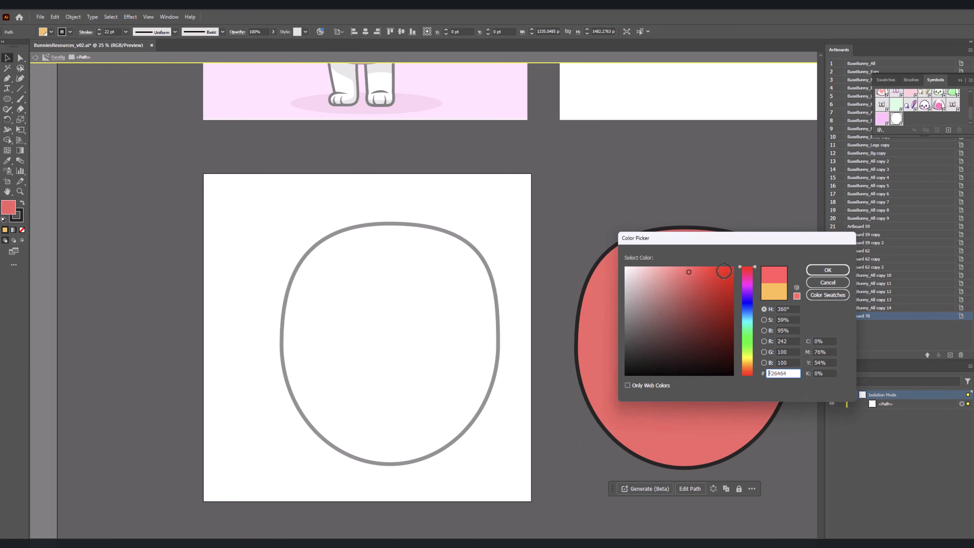
left_click(681, 270)
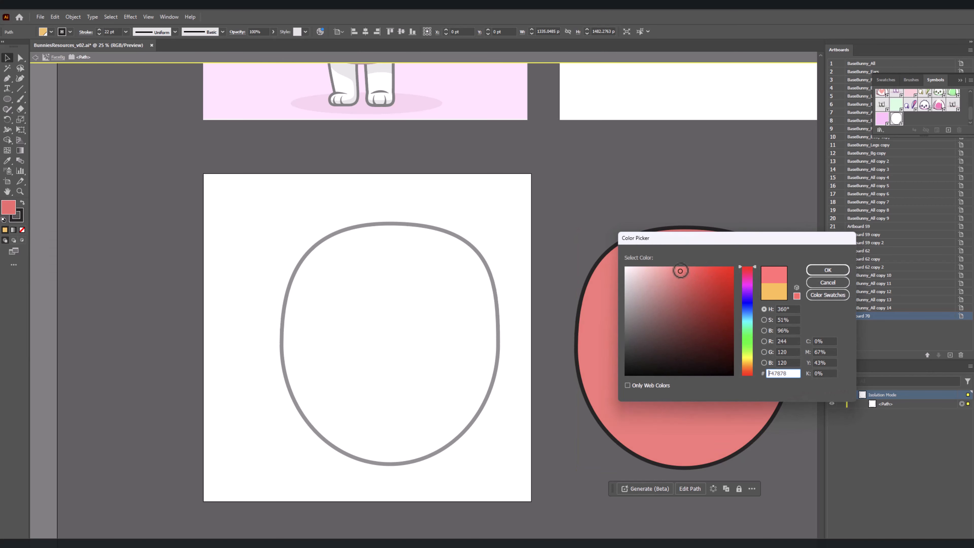
left_click(827, 269)
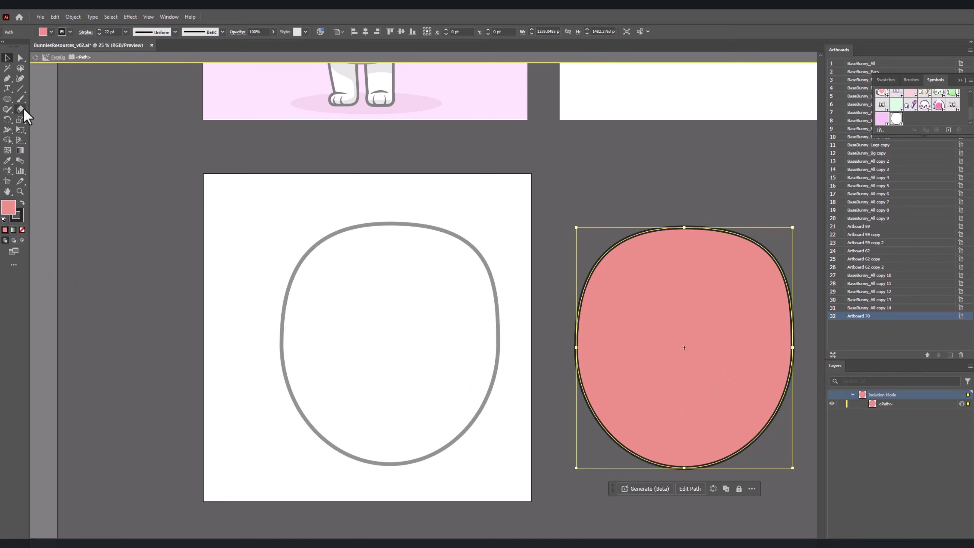
Step: Deselect the face path and set up the Paintbrush tool with no fill and an off-white stroke
left_click(20, 98)
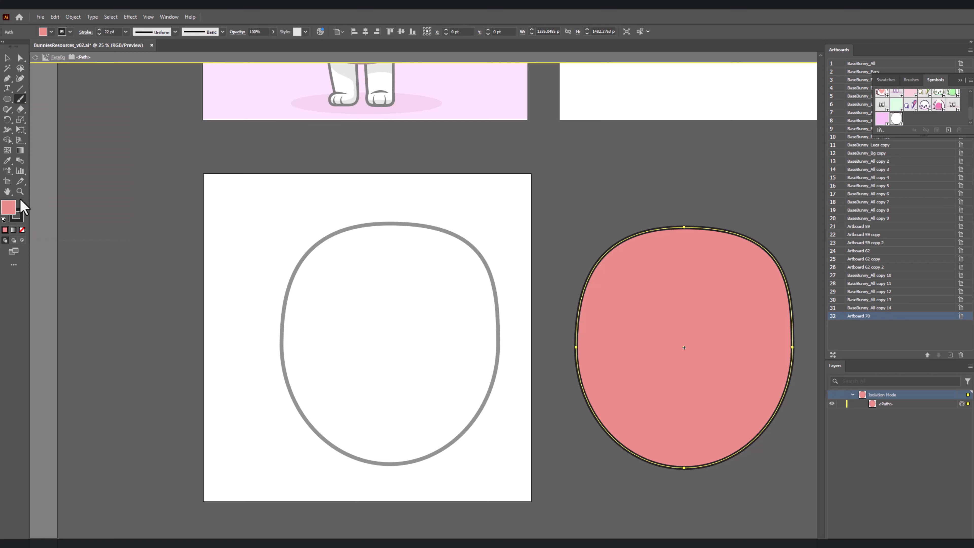
left_click(7, 58)
left_click(817, 407)
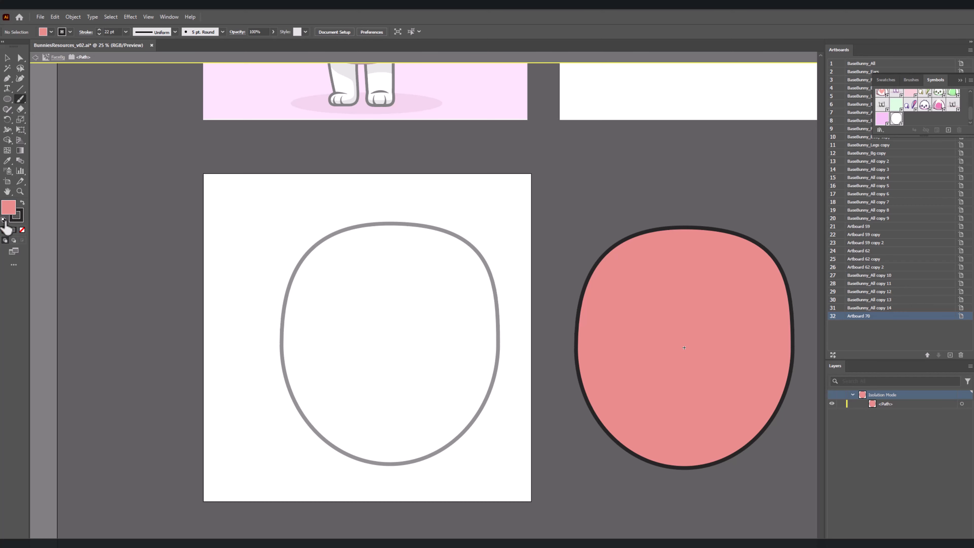
left_click(3, 220)
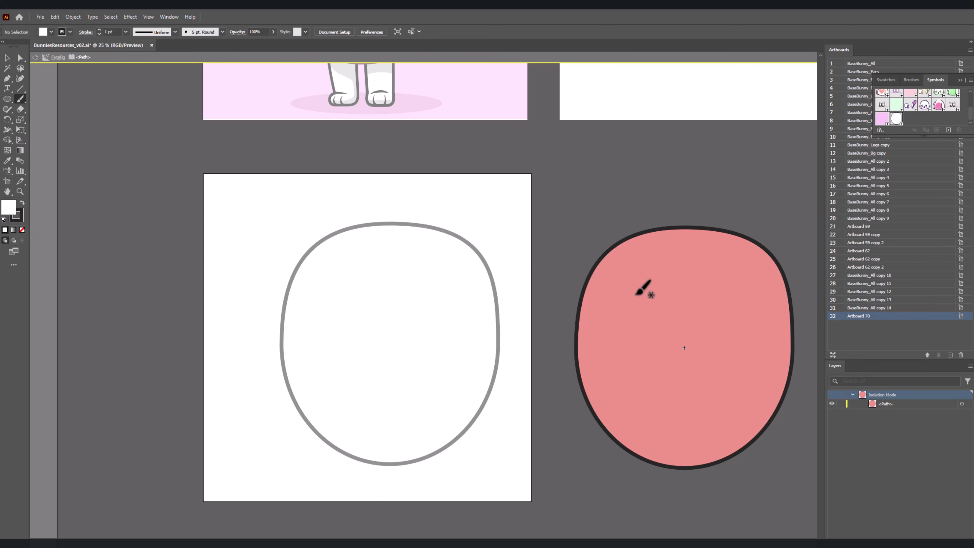
key("slash")
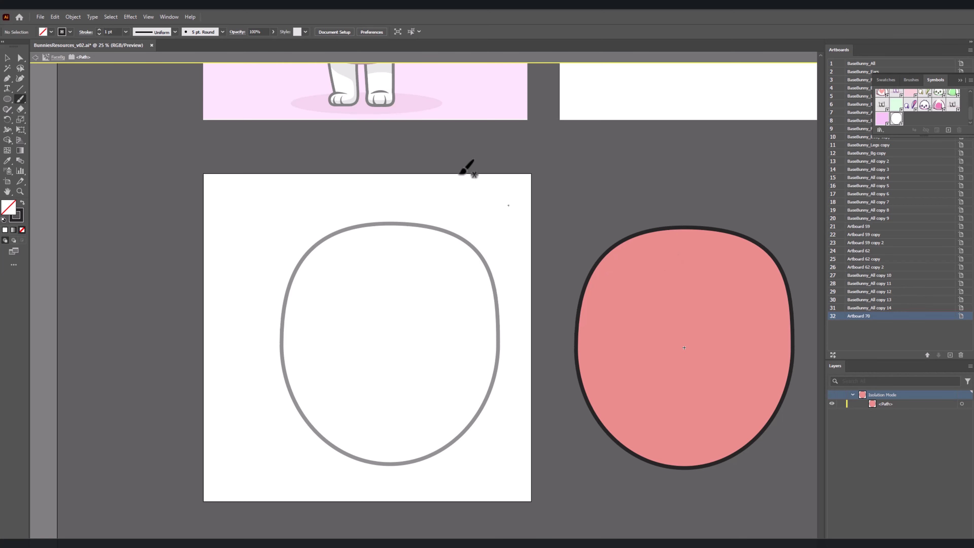
left_click(51, 32)
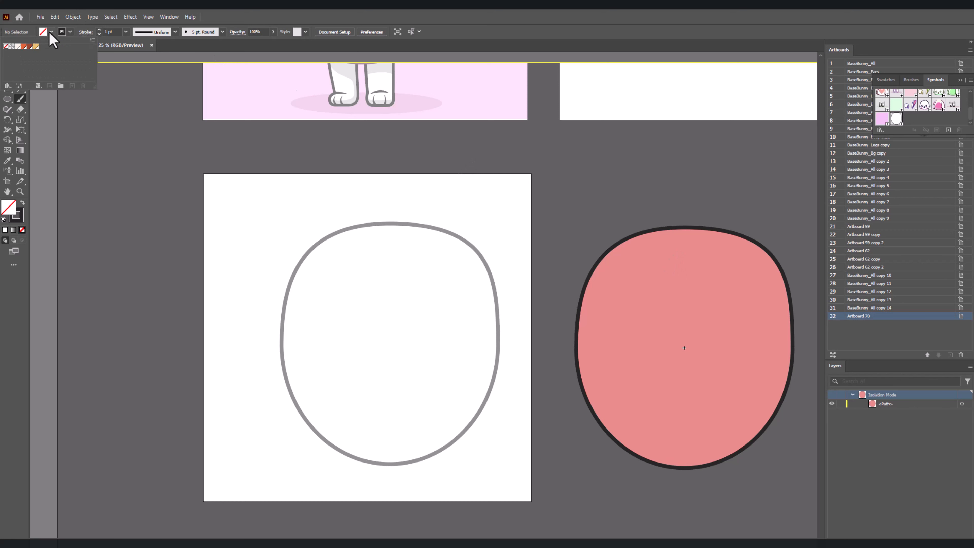
left_click(18, 46)
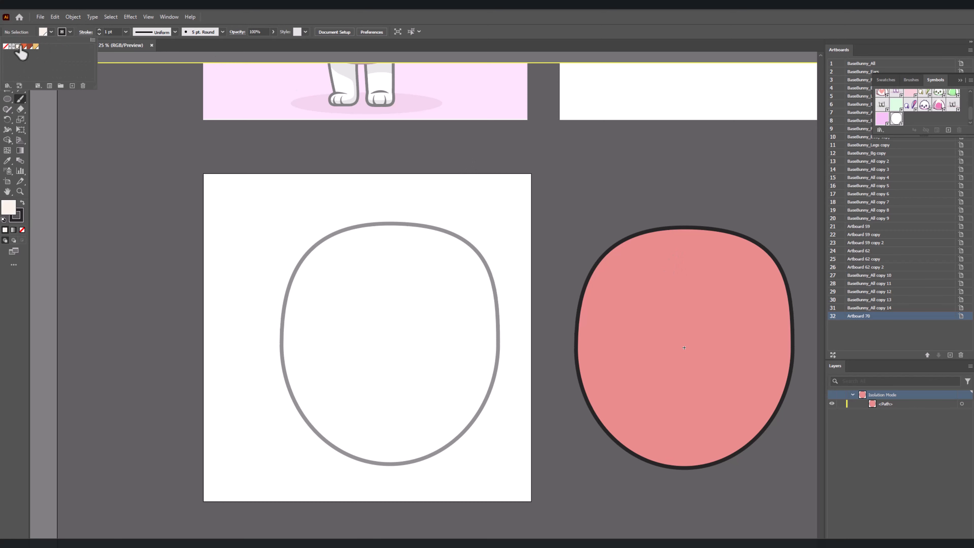
left_click(69, 33)
left_click(70, 32)
left_click(4, 47)
left_click(328, 166)
key("v")
left_click(20, 99)
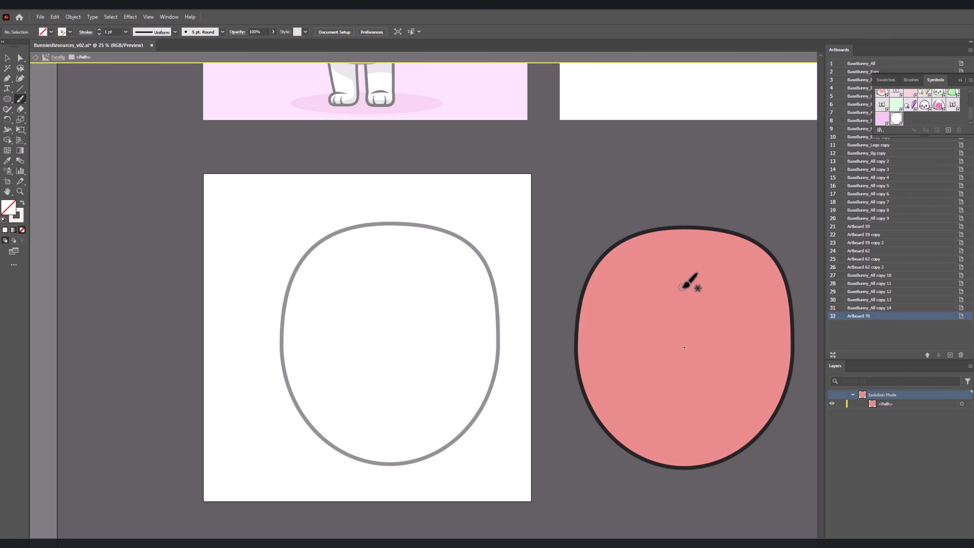
Step: Paint a solid curved off-white highlight along the upper right of the face inside the FaceBg symbol, and leave symbol editing
mouse_move(704, 256)
left_mouse_down()
mouse_move(746, 270)
mouse_move(764, 317)
left_mouse_up()
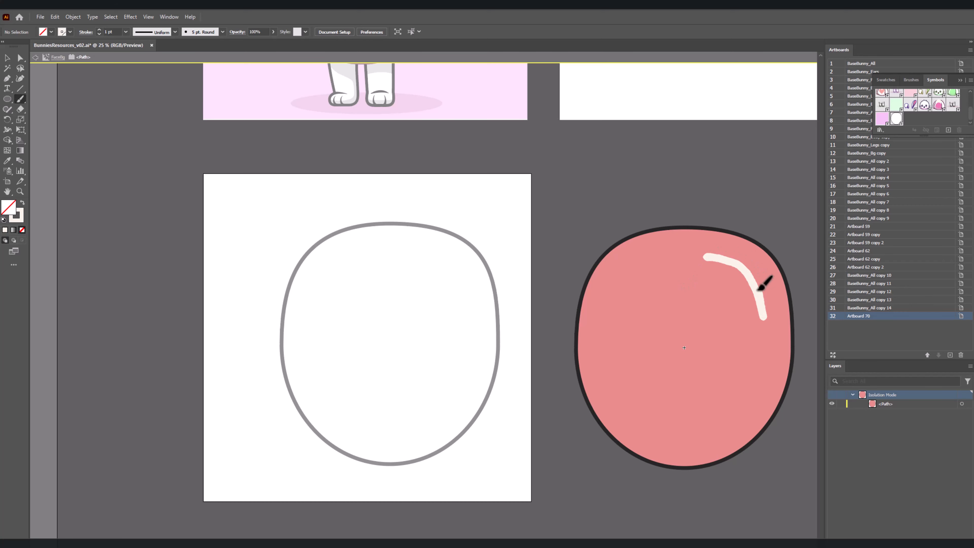
mouse_move(697, 252)
left_mouse_down()
mouse_move(756, 278)
mouse_move(768, 326)
left_mouse_up()
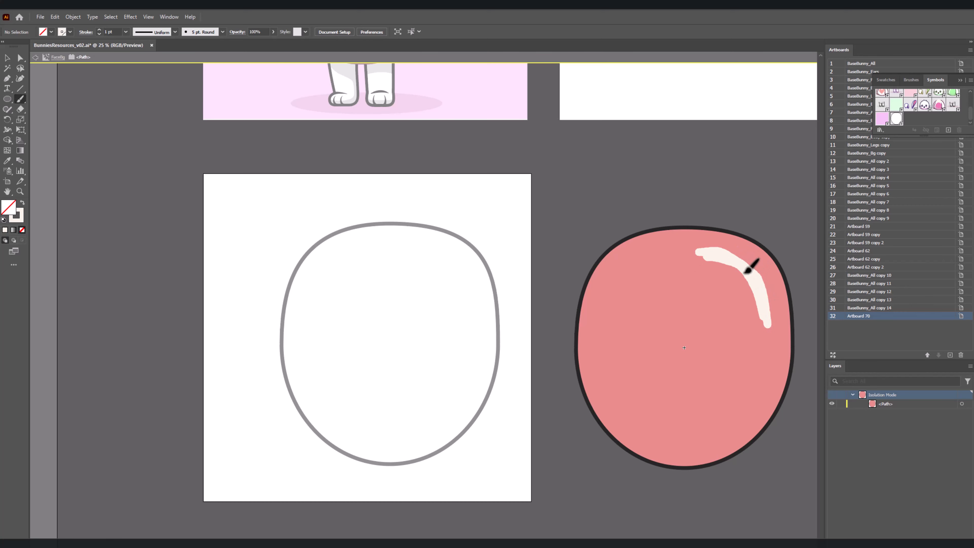
mouse_move(701, 256)
left_mouse_down()
mouse_move(732, 271)
mouse_move(768, 326)
left_mouse_up()
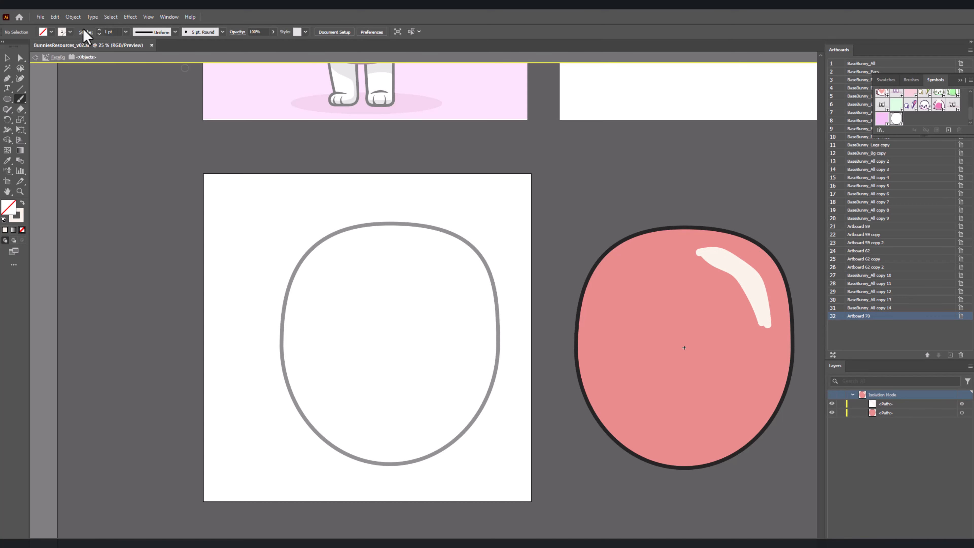
left_click(35, 57)
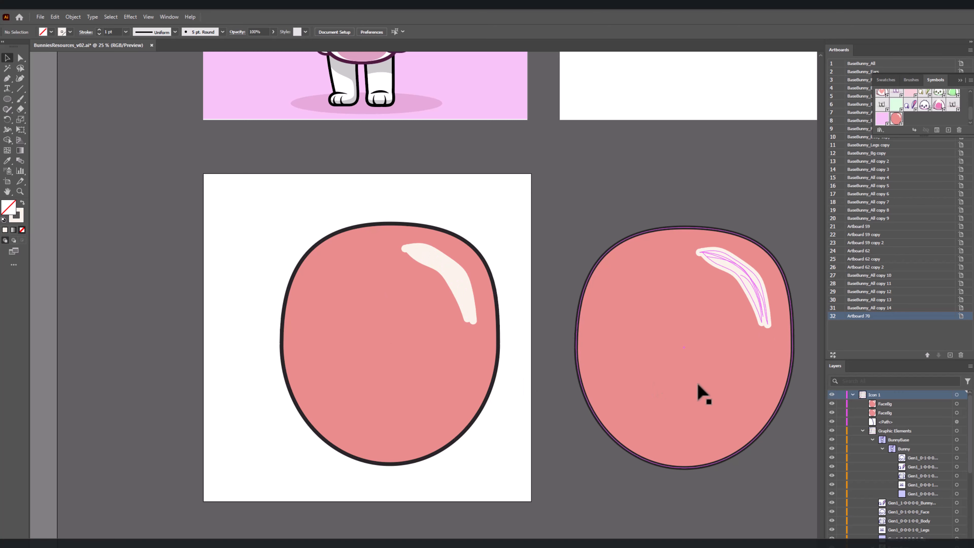
Step: Duplicate the FaceBg instance into the space below the artboard and open its symbol definition for editing
scroll(724, 391, "down", 2)
left_click_drag(694, 406, 475, 547)
double_click(475, 547)
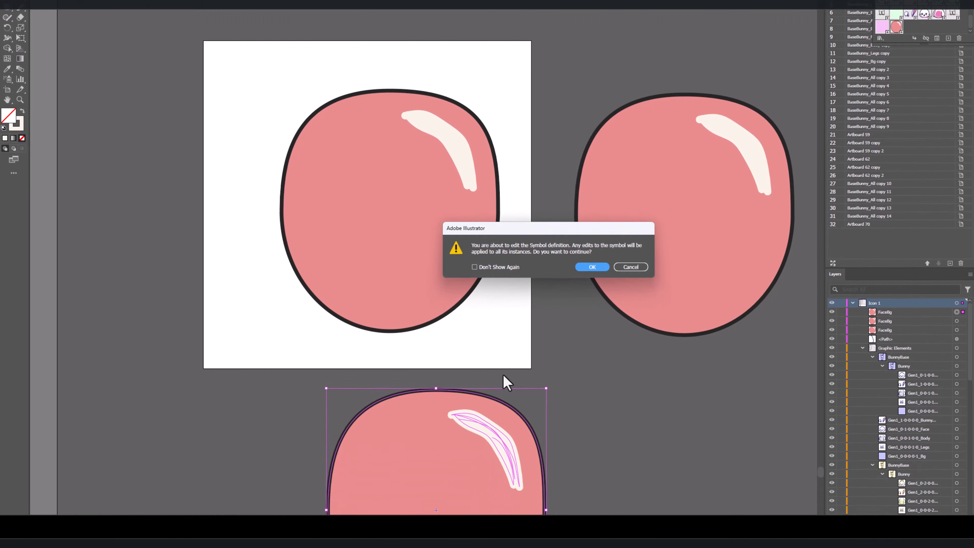
left_click(592, 333)
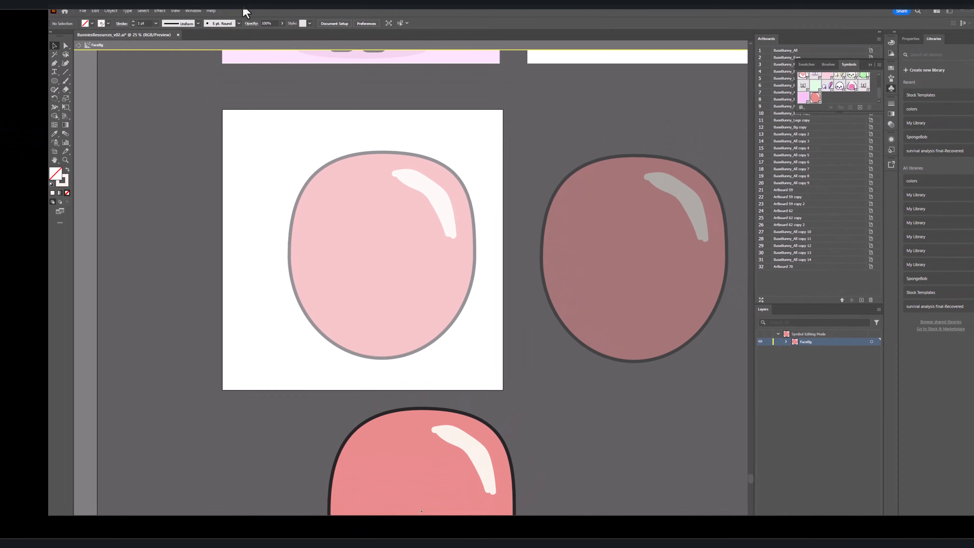
Step: Recolor the face path inside the FaceBg symbol to yellow using the color wheel, and exit symbol editing
left_click(391, 425)
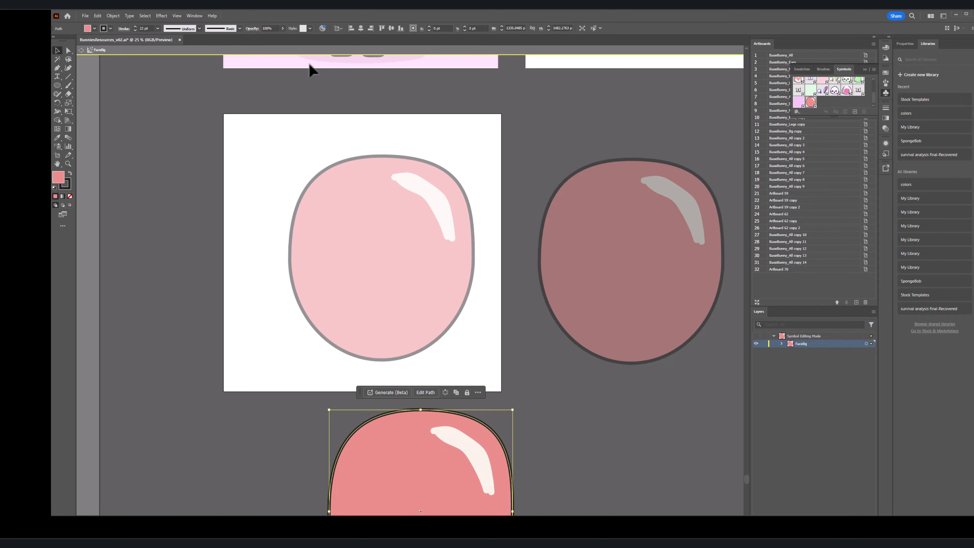
left_click(322, 28)
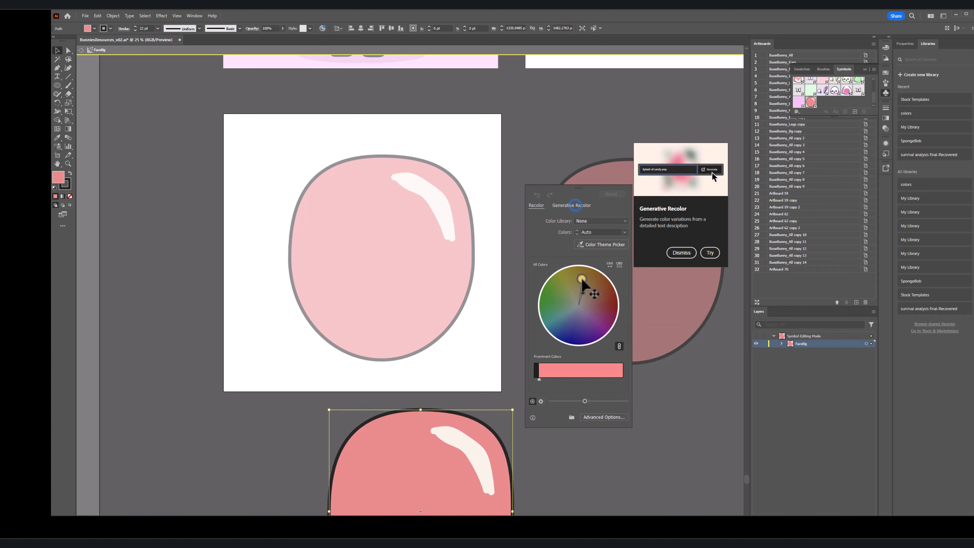
left_click_drag(581, 279, 582, 279)
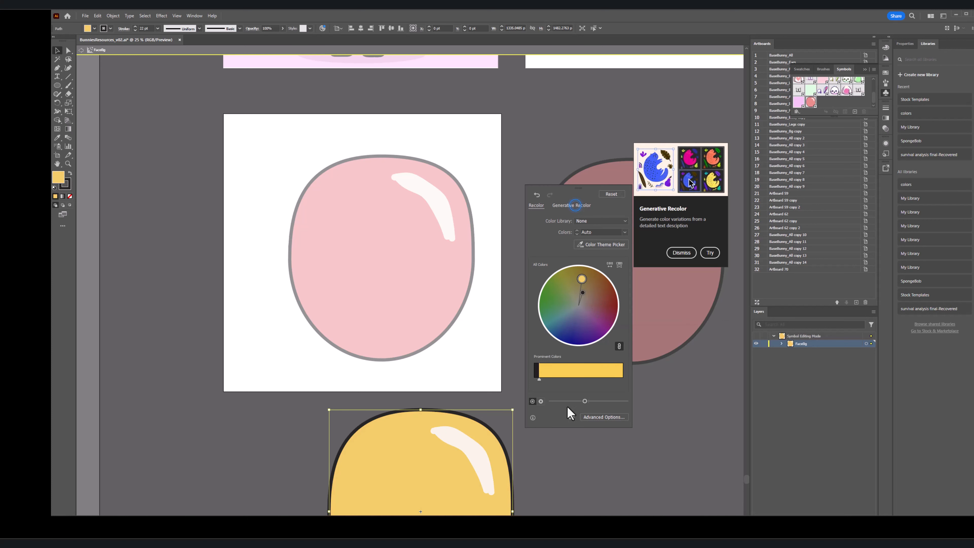
double_click(636, 458)
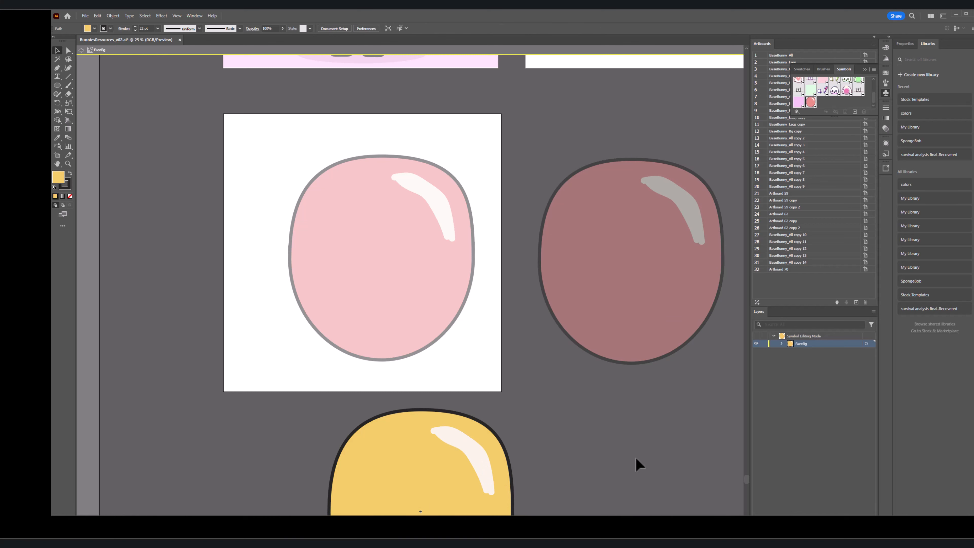
Step: Delete the two FaceBg instances outside the artboard, below it and to its right
scroll(501, 370, "down", 4)
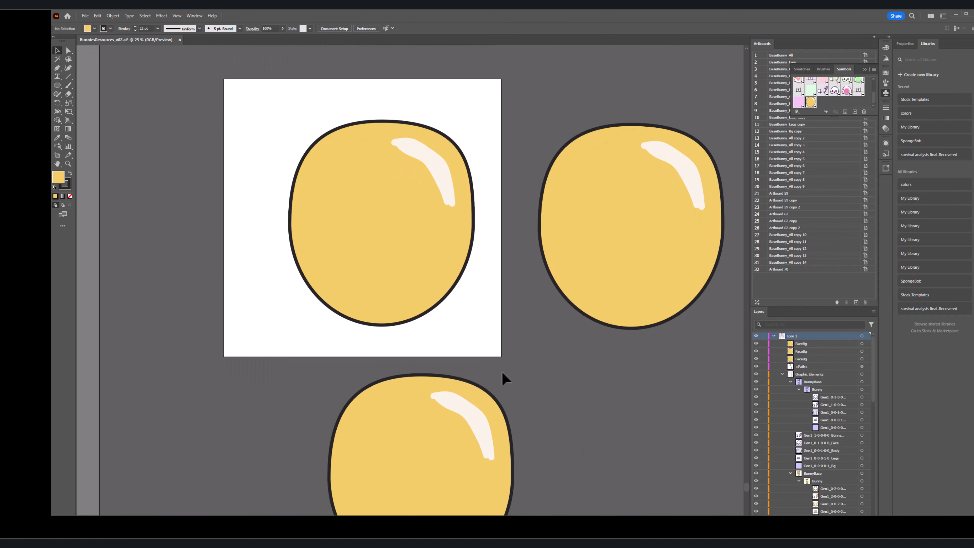
left_click(496, 380)
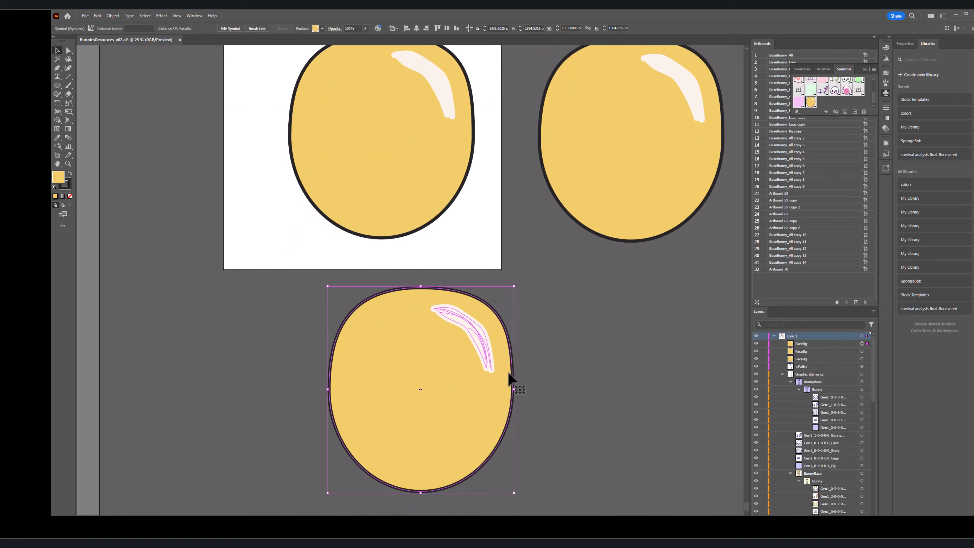
key("Delete")
left_click(605, 228)
key("Delete")
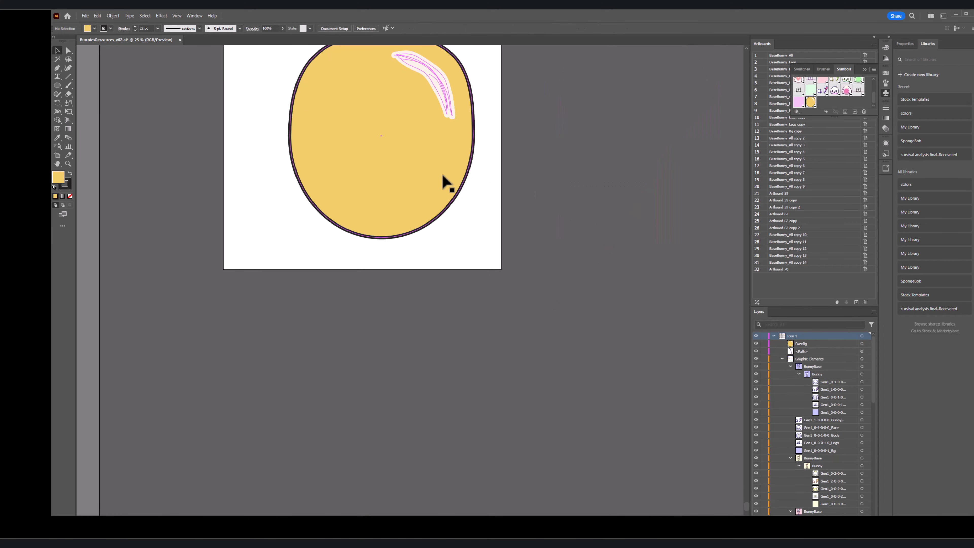
Step: Center the remaining FaceBg instance horizontally and vertically on the artboard
left_click(442, 176)
left_click_drag(559, 138, 739, 256)
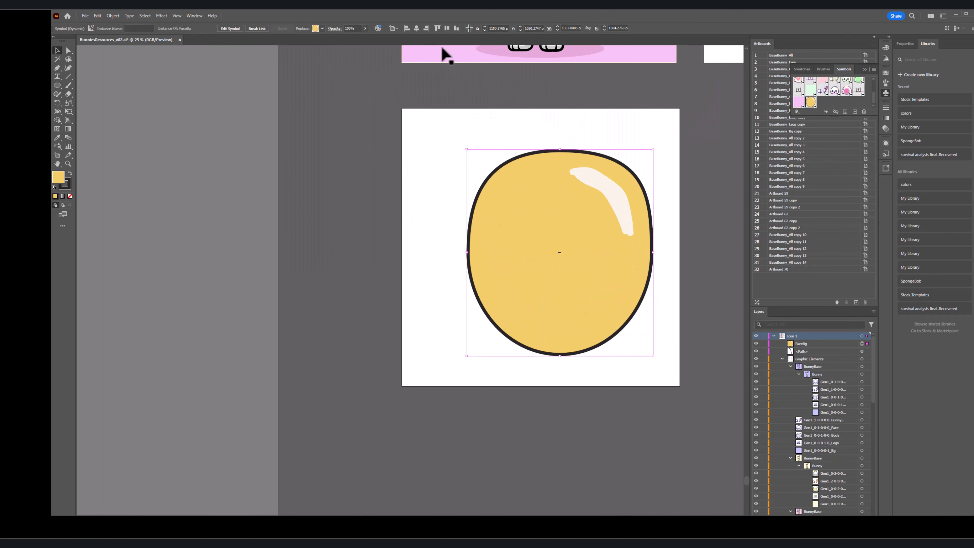
left_click(416, 28)
left_click(446, 28)
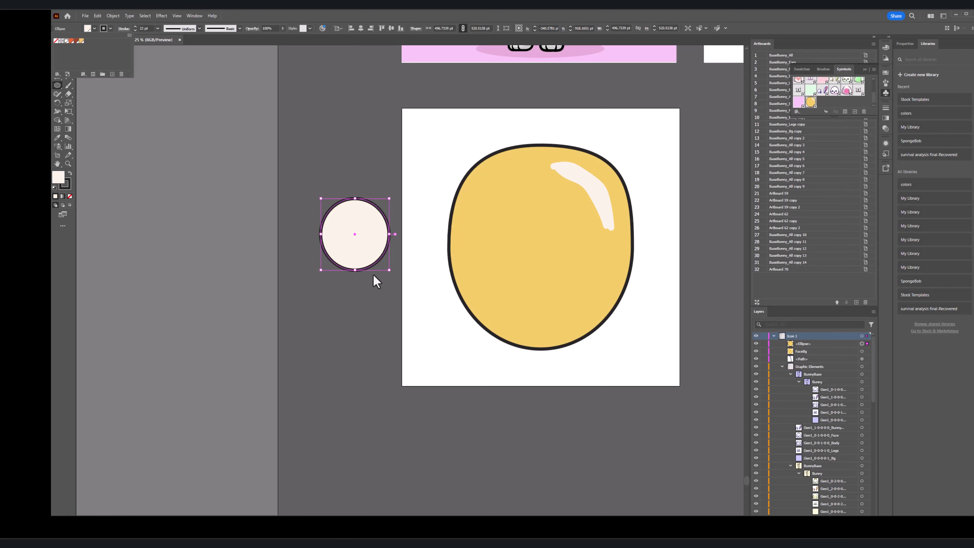
Step: Draw a round off-white eye with a black pupil and white highlight beside the artboard, and duplicate it into an overlapping pair
left_click_drag(297, 230, 353, 173)
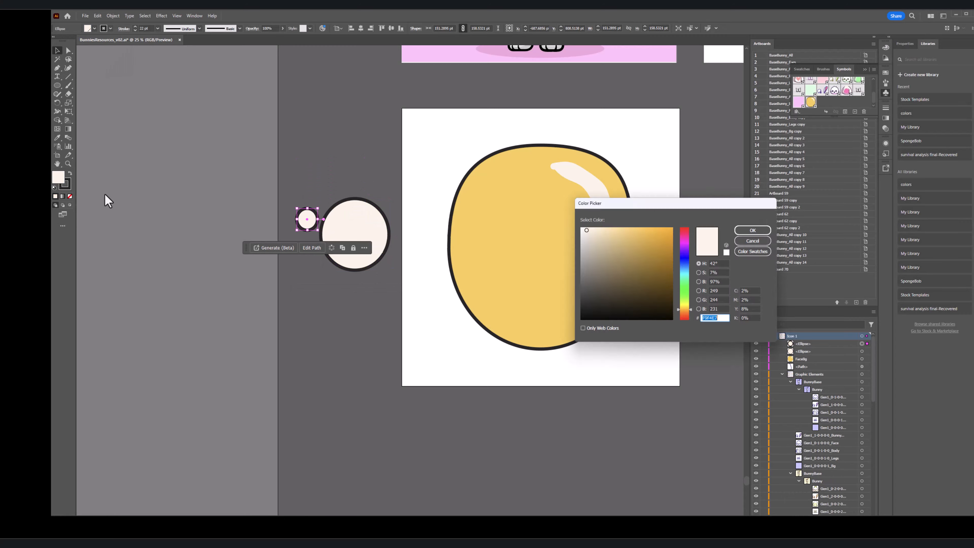
left_click(68, 85)
double_click(57, 177)
key("Return")
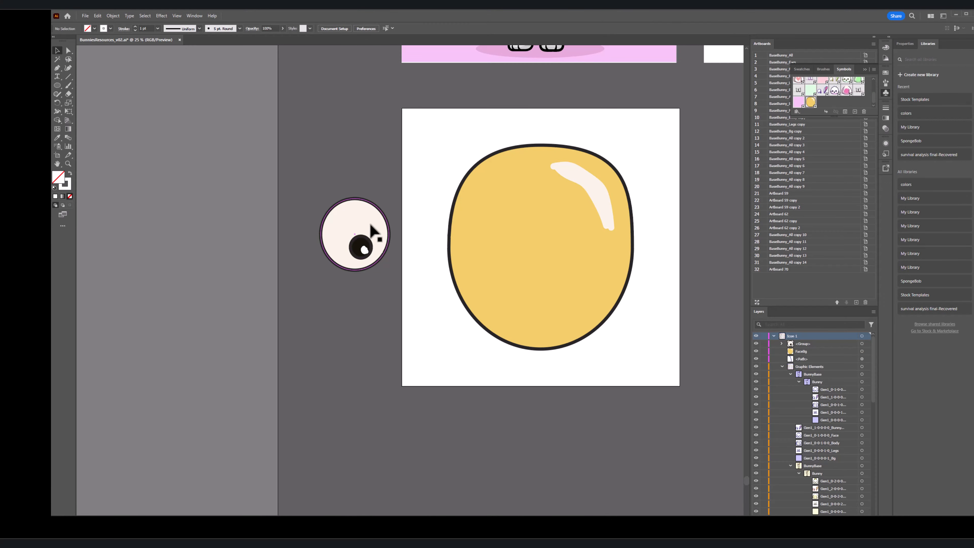
left_click_drag(377, 229, 416, 225)
left_click(342, 223, "shift")
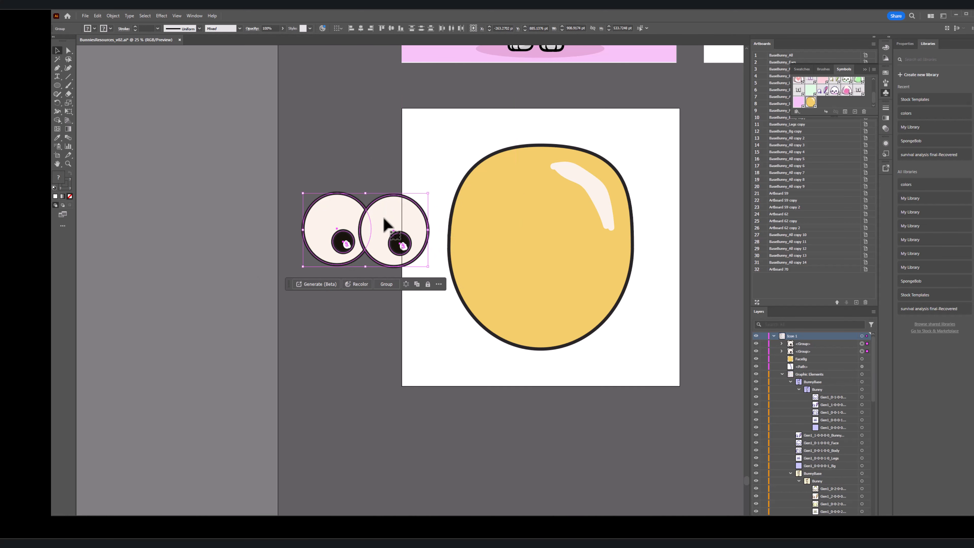
Step: Convert the pair of eyes into a dynamic Movie Clip symbol named FaceEyes and place it on the upper part of the face
left_click(853, 111)
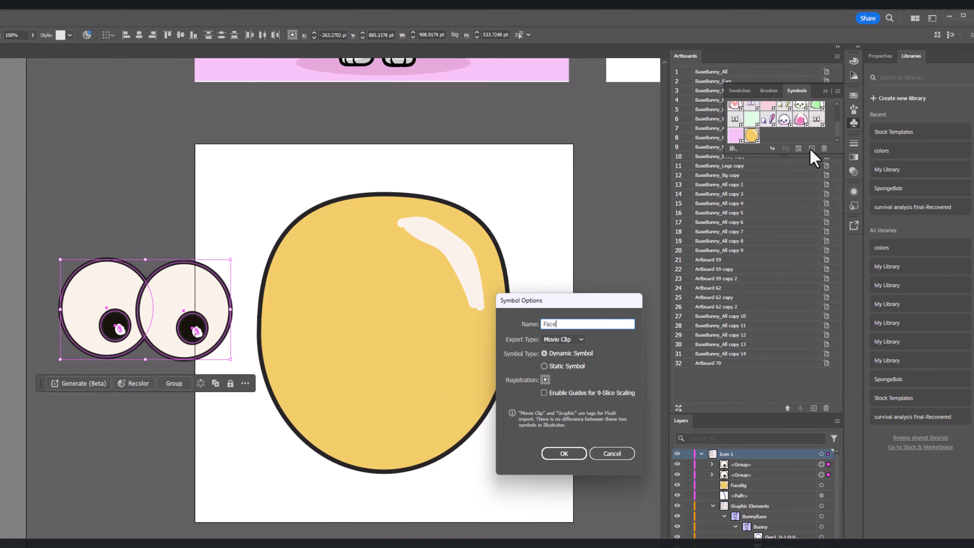
type("FaceEyes")
key("Return")
left_click_drag(192, 331, 426, 326)
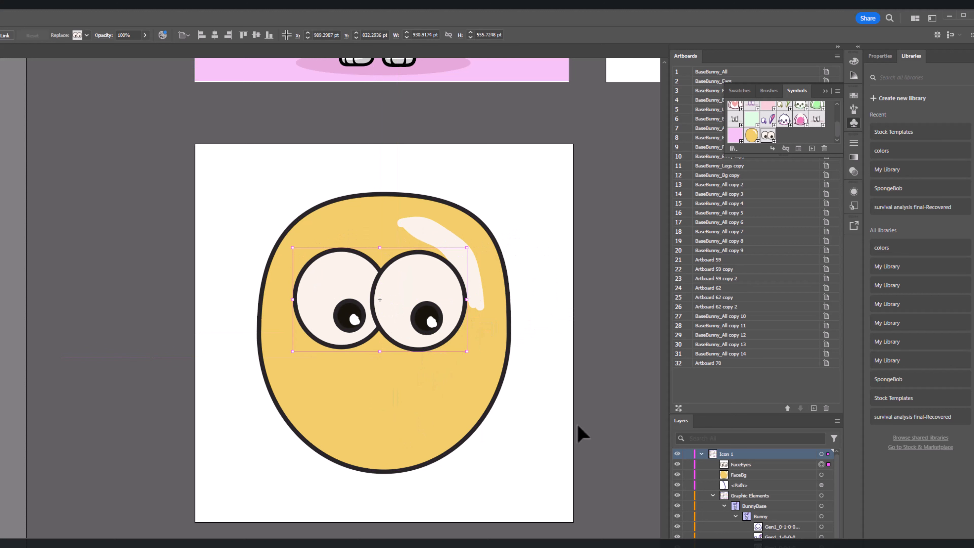
Step: Draw a curved smile with two white front teeth, group its parts and position it on the face below the eyes
left_click(248, 487)
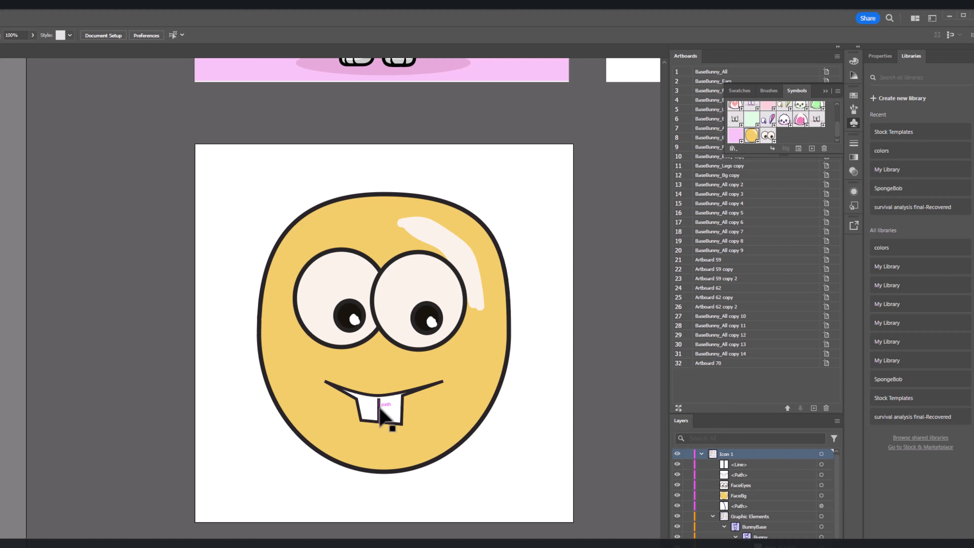
left_click(385, 431)
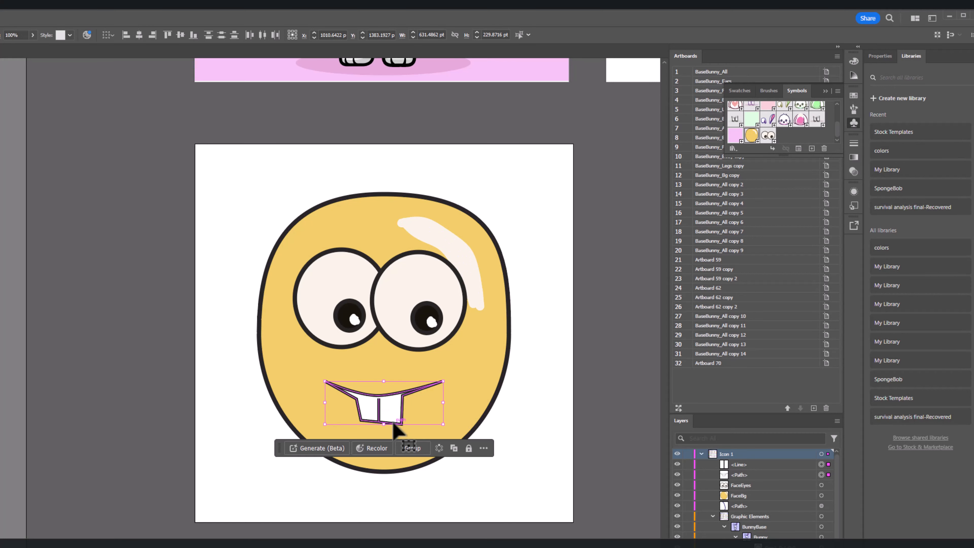
left_click_drag(380, 414, 170, 474)
key("a")
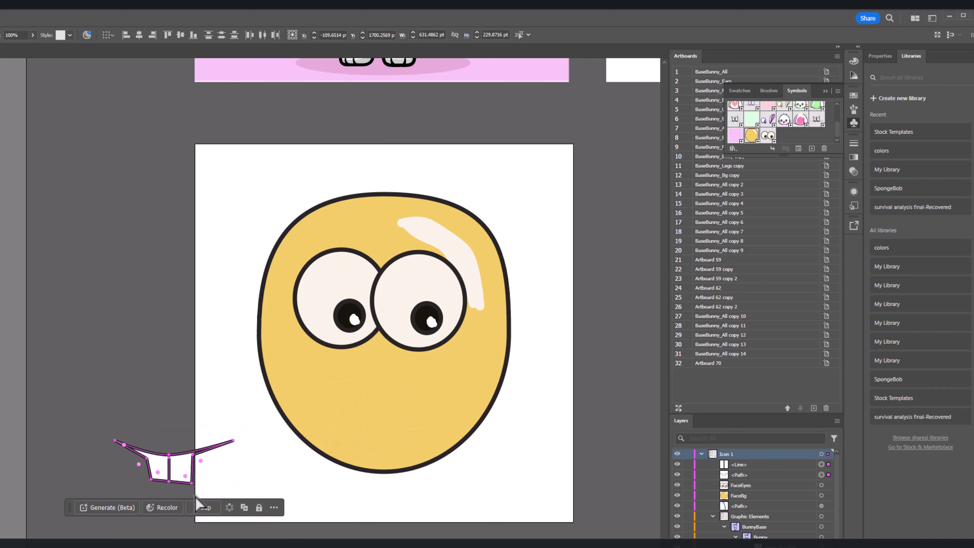
left_click(197, 500)
left_click_drag(187, 480, 399, 420)
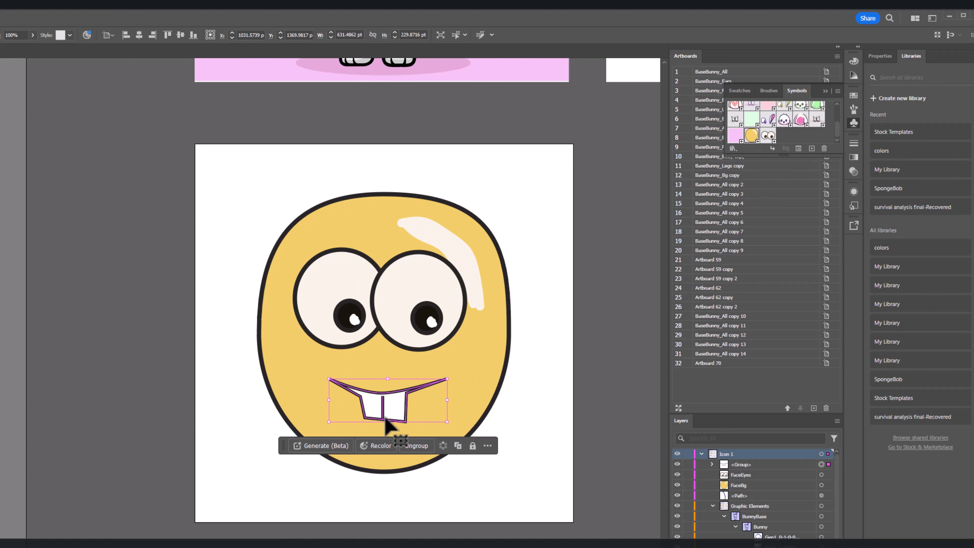
Step: Convert the mouth group into a dynamic Movie Clip symbol named FaceMouth
left_click(813, 150)
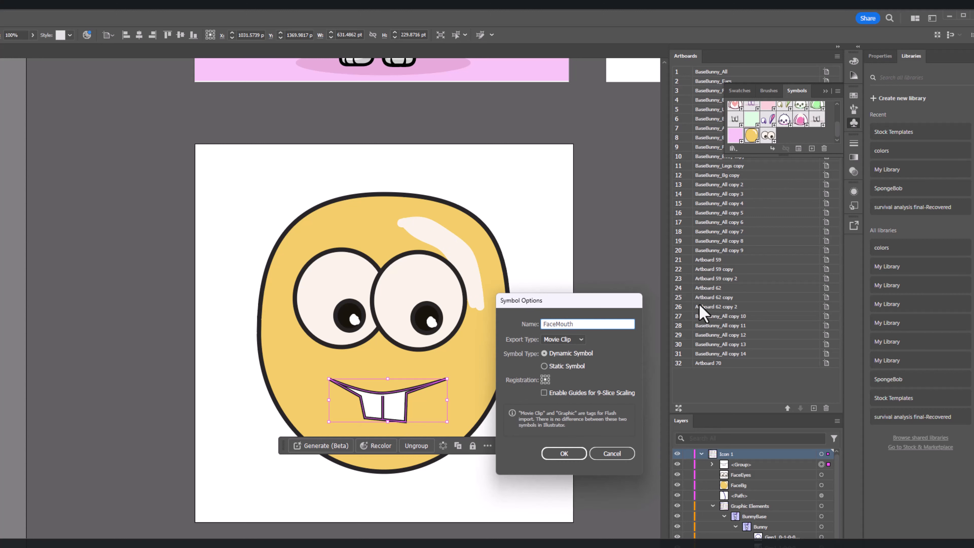
key("Return")
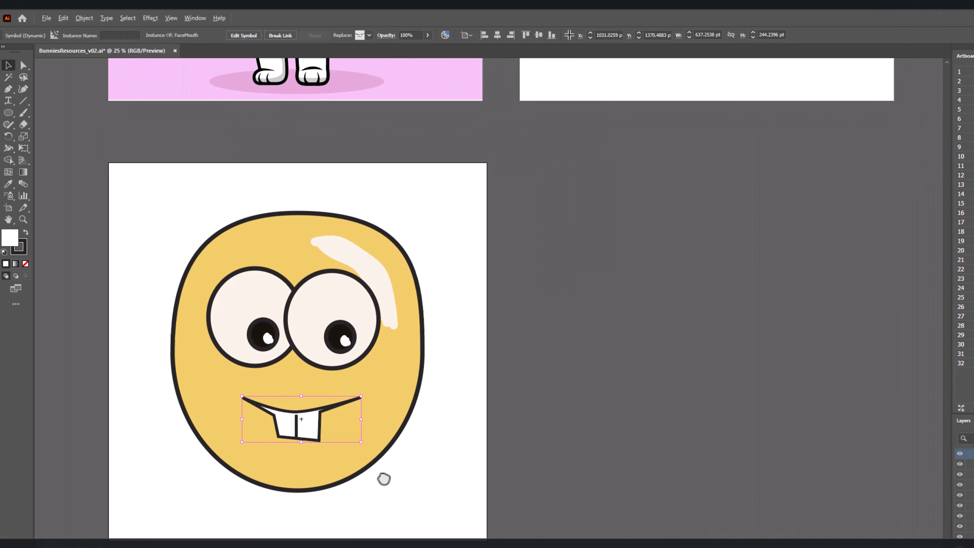
left_click_drag(383, 479, 386, 477)
scroll(386, 478, "up", 1)
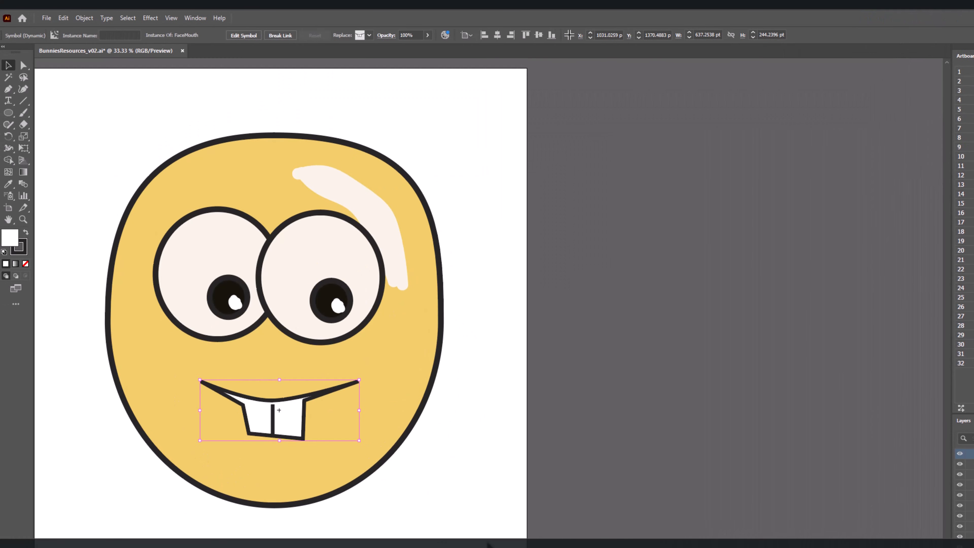
scroll(610, 514, "down", 4)
scroll(610, 514, "up", 1)
scroll(548, 531, "down", 2)
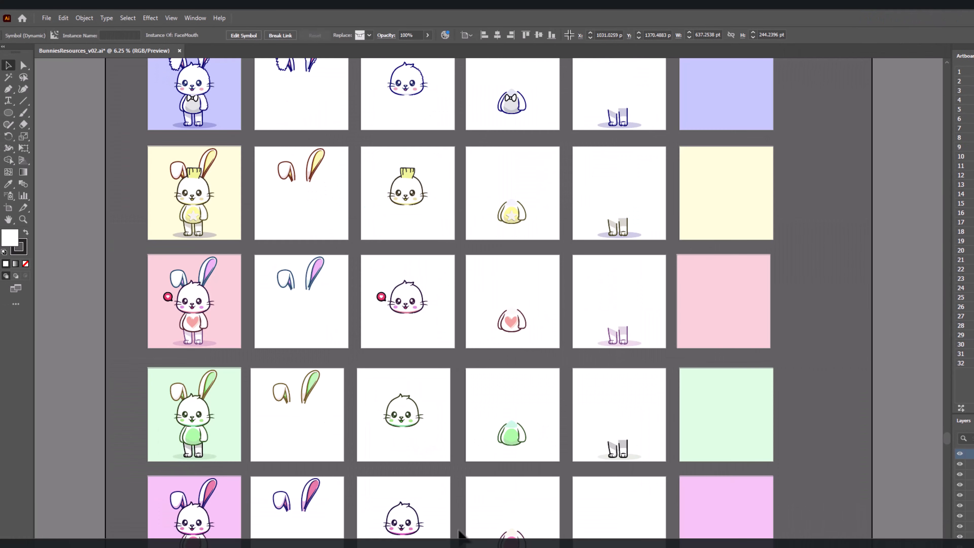
Step: Duplicate the face artboard with its artwork three times in a row beside the original
left_click_drag(461, 533, 623, 270)
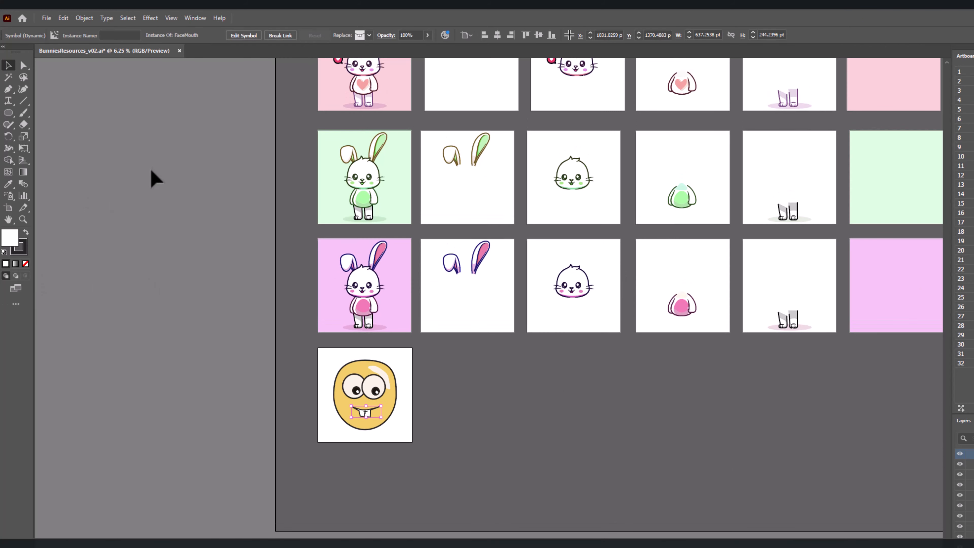
left_click(8, 208)
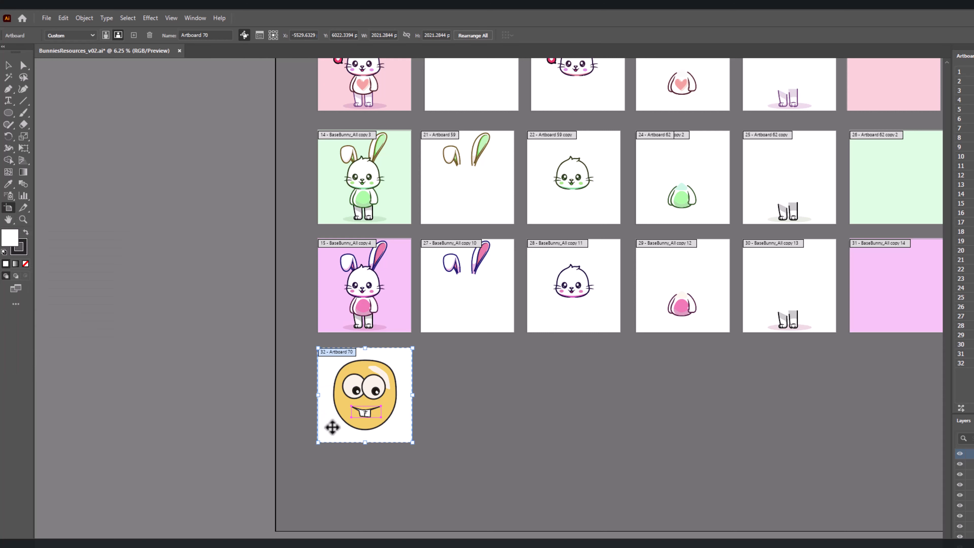
left_click_drag(390, 430, 496, 444)
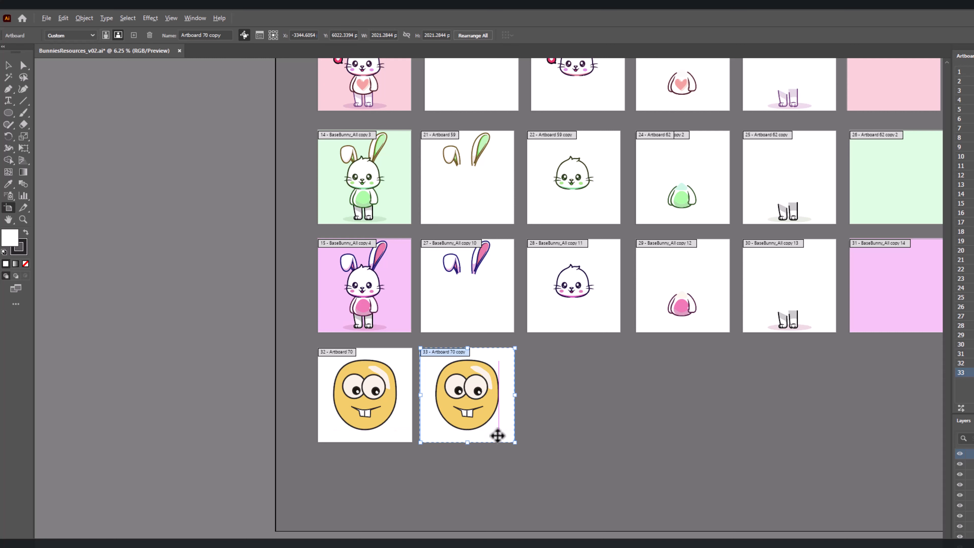
left_click_drag(497, 434, 584, 444)
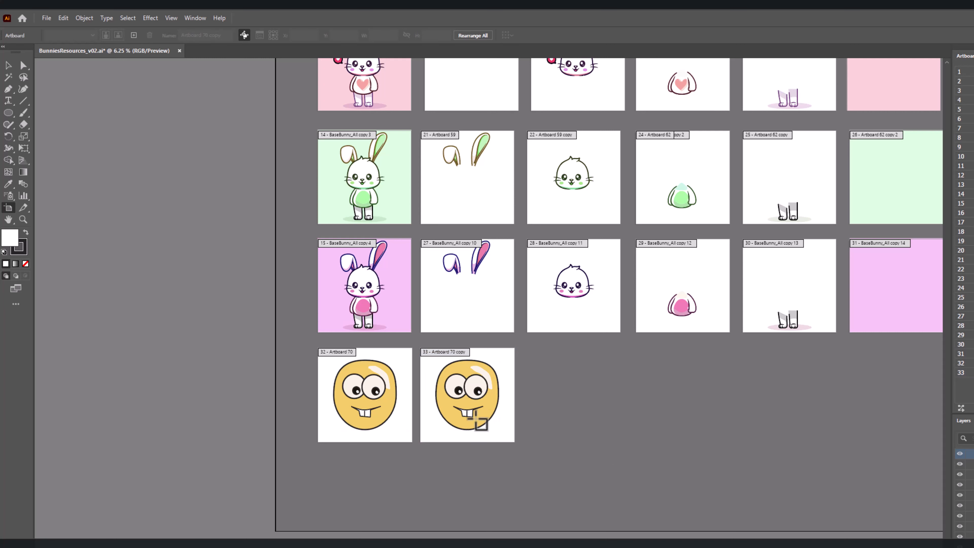
left_click(487, 437)
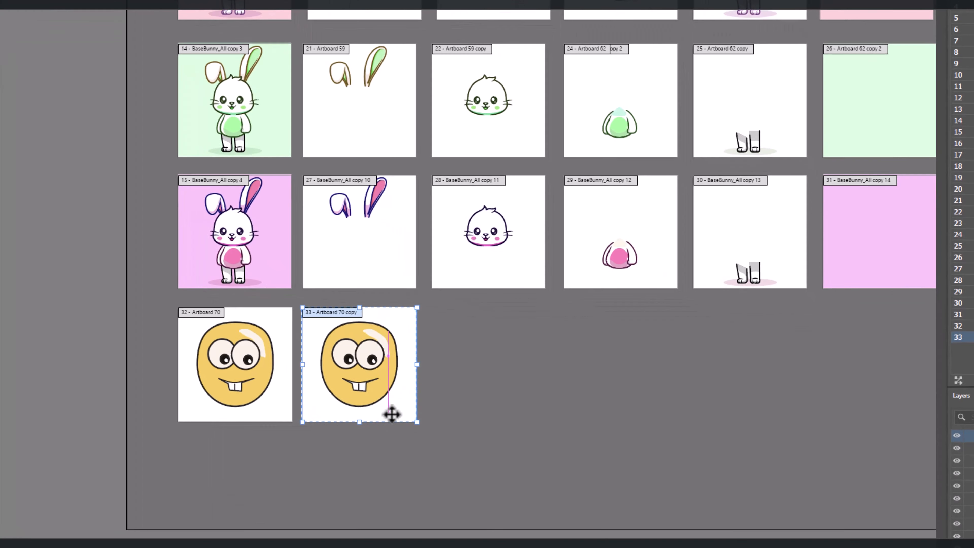
left_click_drag(392, 414, 684, 429)
key("Escape")
left_click_drag(510, 403, 663, 425)
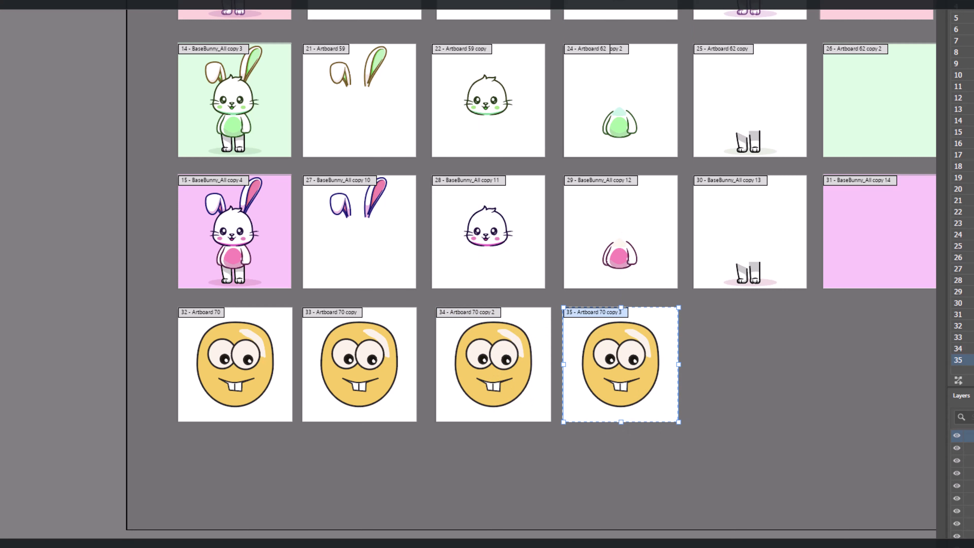
Step: Delete the eyes and mouth from the second face artboard, keeping only the face background
key("v")
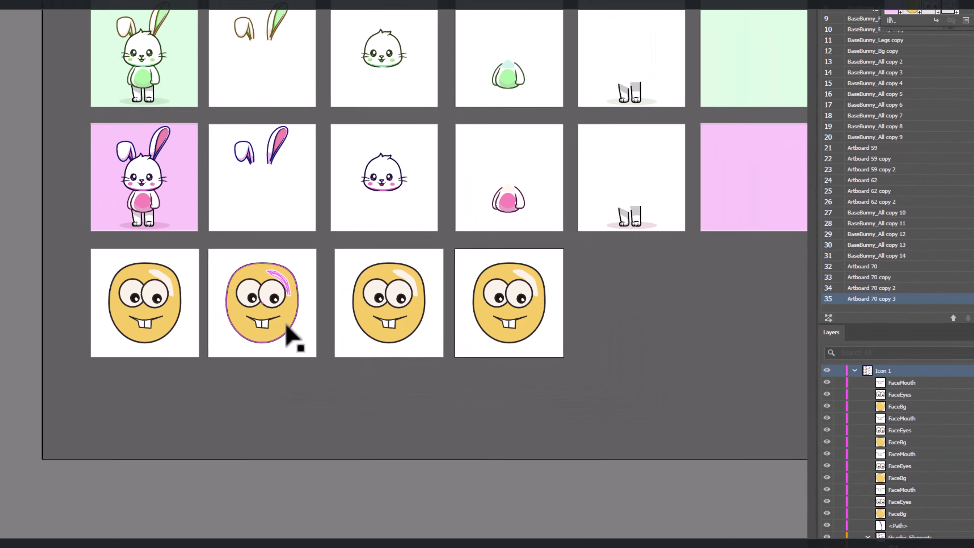
left_click(287, 334)
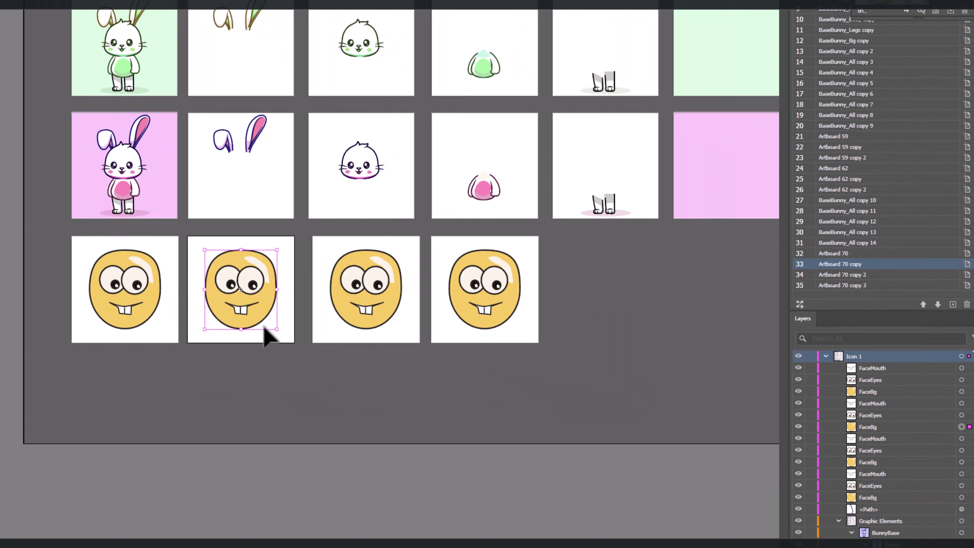
left_click(253, 297)
key("Delete")
left_click(246, 312)
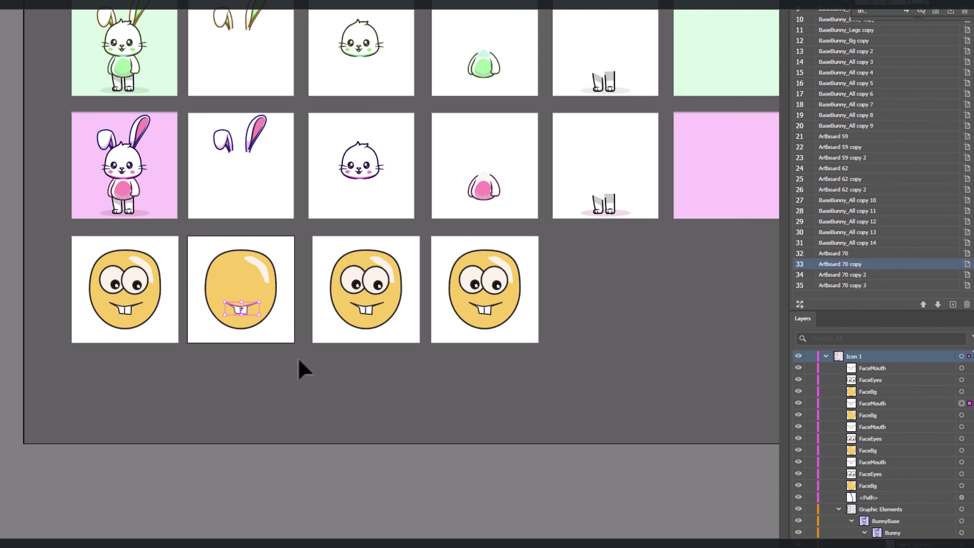
key("Delete")
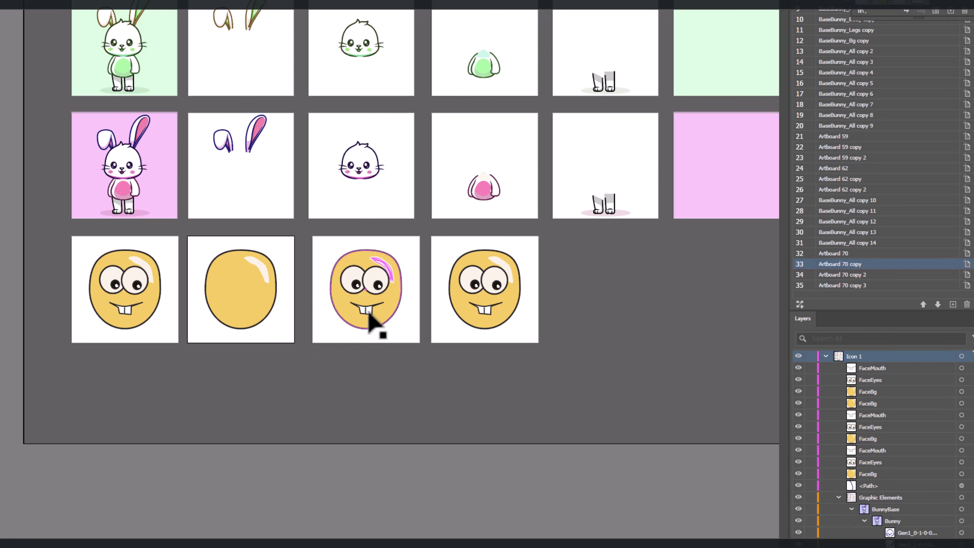
Step: Delete the face background and mouth from the third face artboard, keeping only the eyes
left_click(369, 318)
key("Delete")
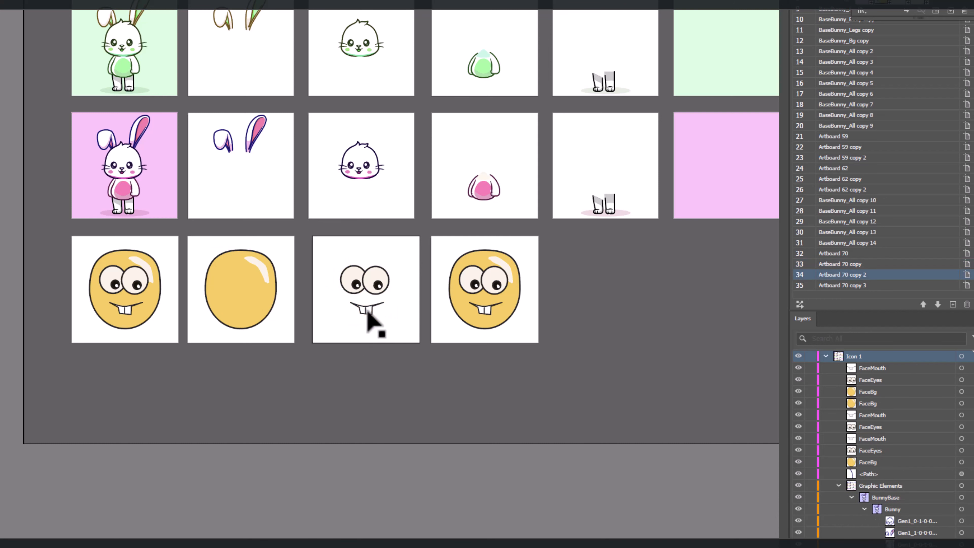
left_click(367, 312)
key("Delete")
Step: Delete the face background and eyes from the fourth face artboard, keeping only the mouth
left_click(514, 306)
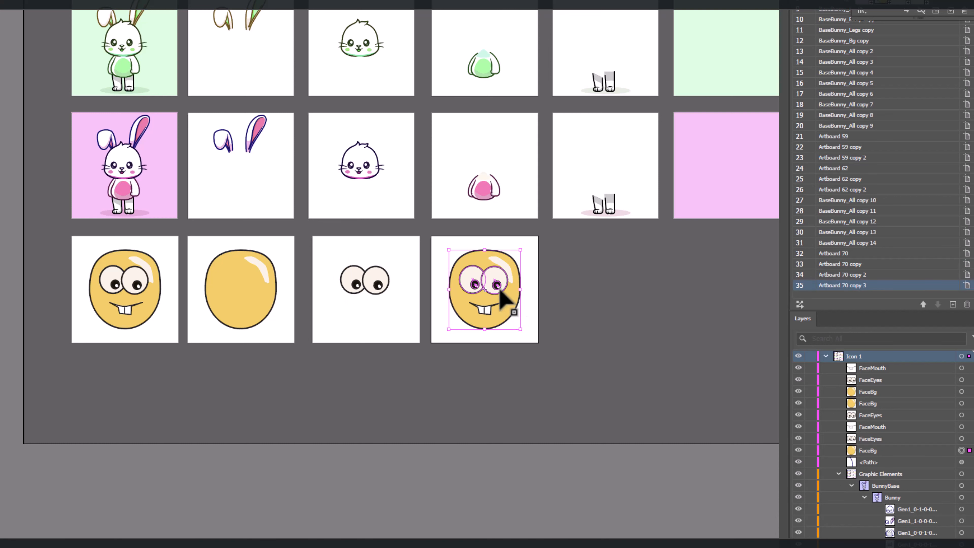
key("Delete")
key("Delete")
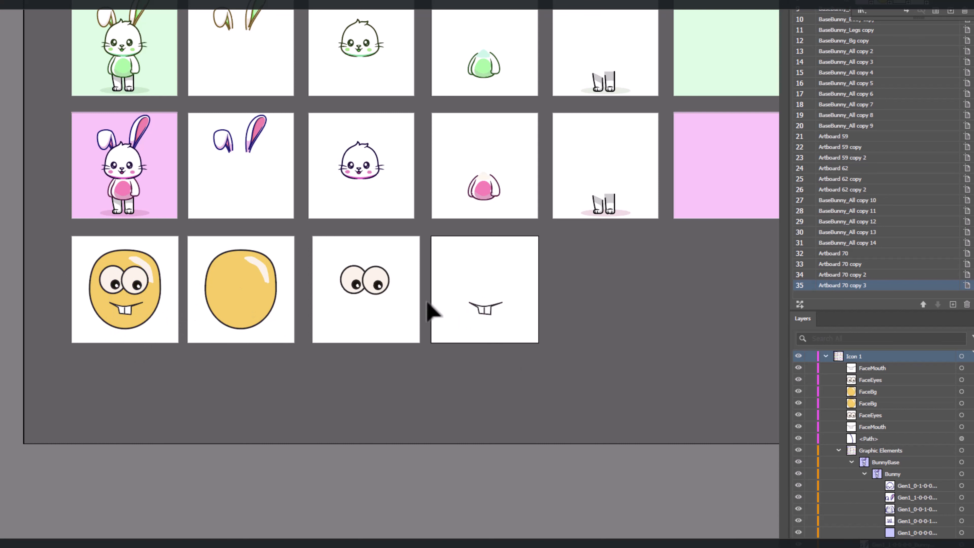
Step: Edit the FaceEyes symbol definition and move the right eye's pupil with its highlight up and toward the left edge of that eye
double_click(372, 279)
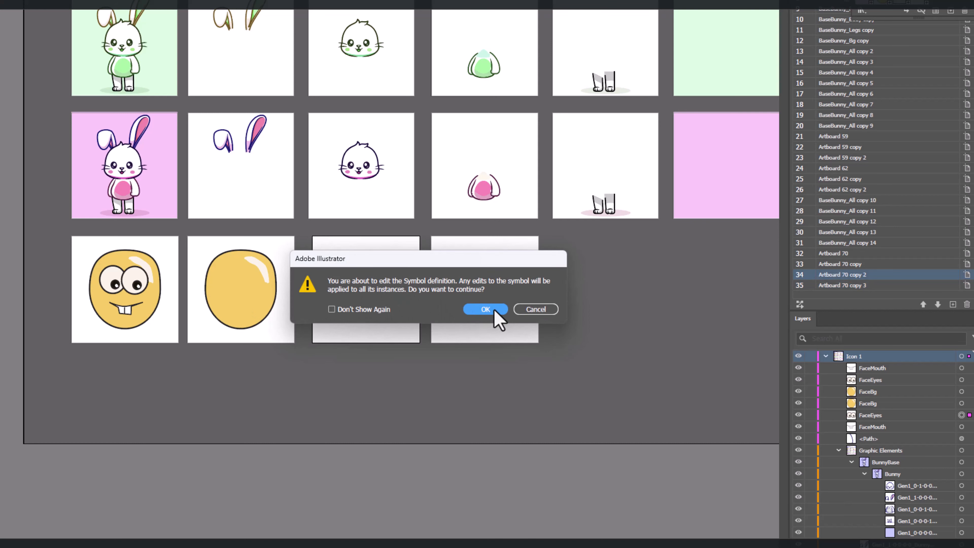
left_click(486, 309)
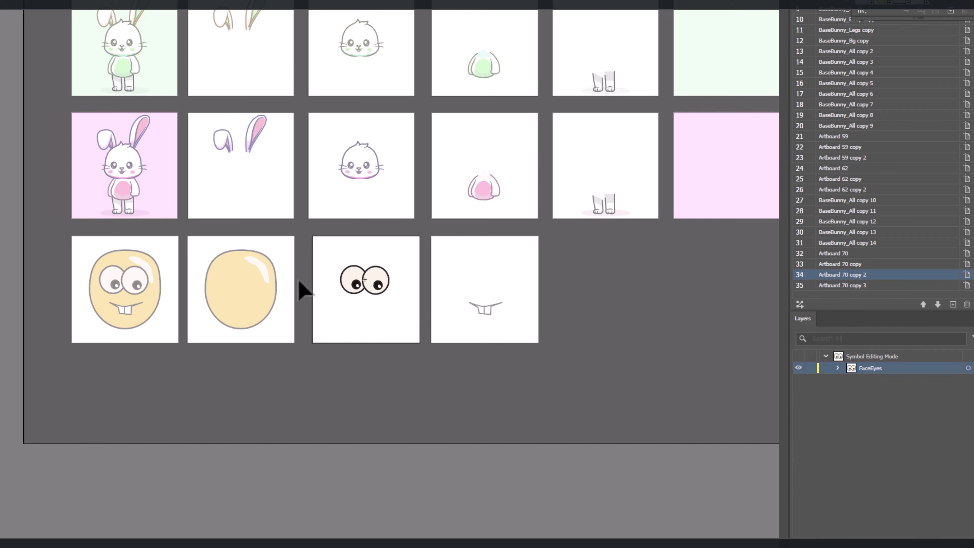
left_click(378, 292)
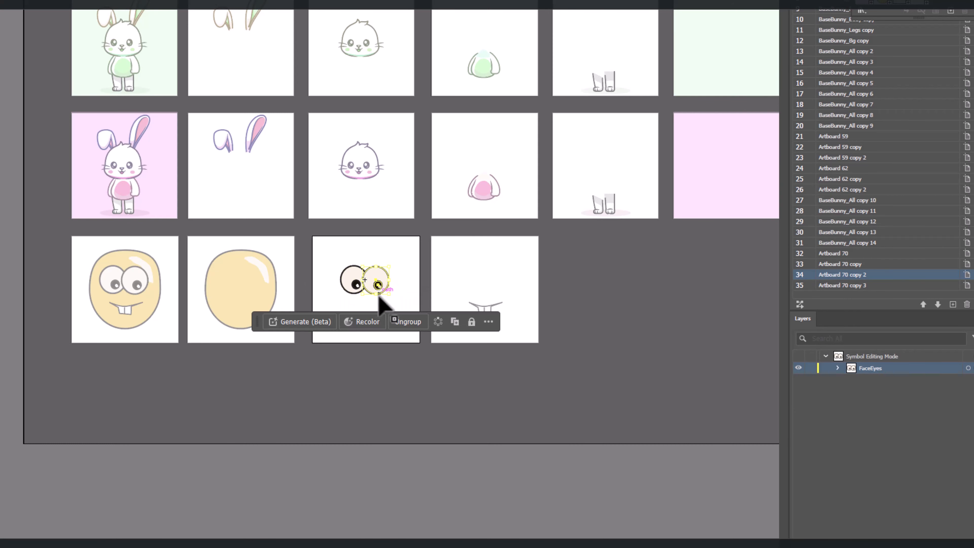
scroll(378, 295, "up", 3)
scroll(377, 295, "down", 4)
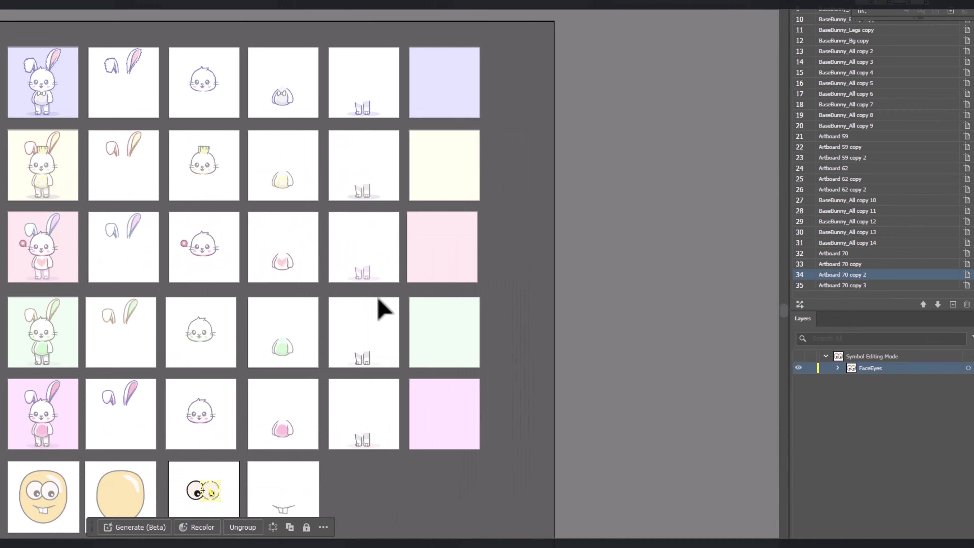
scroll(299, 378, "down", 2)
scroll(394, 191, "up", 5)
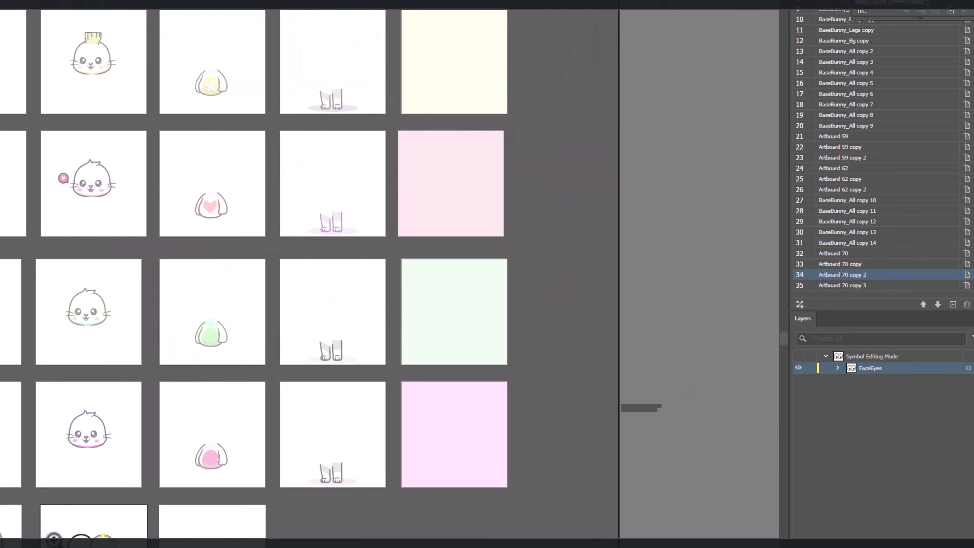
scroll(77, 537, "up", 5)
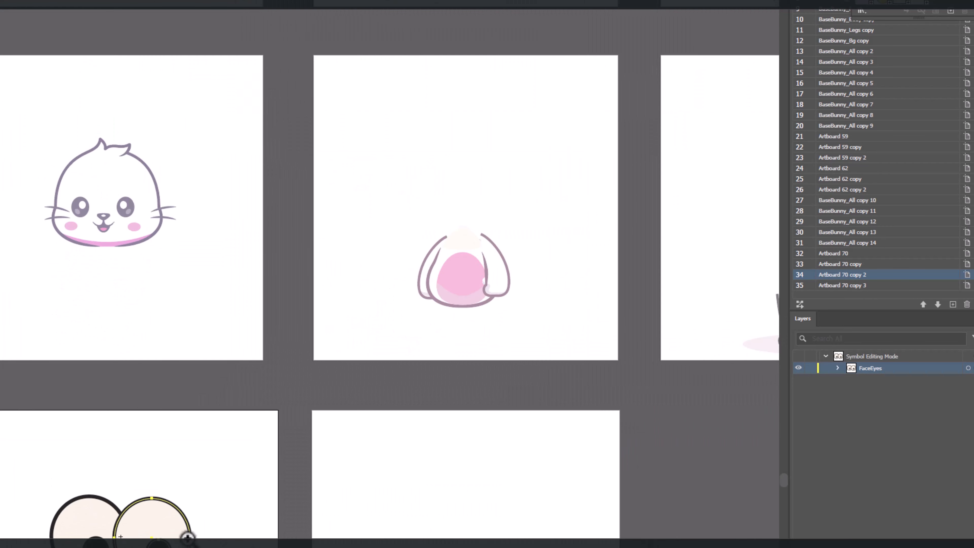
left_click_drag(188, 538, 556, 193)
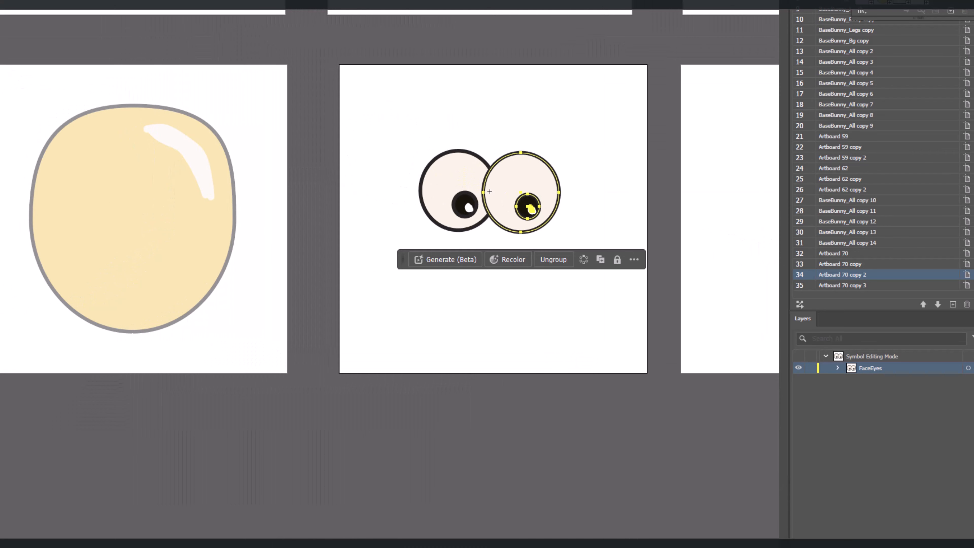
double_click(526, 211)
mouse_move(525, 211)
left_mouse_down()
mouse_move(504, 217)
mouse_move(500, 195)
mouse_move(531, 212)
left_mouse_up()
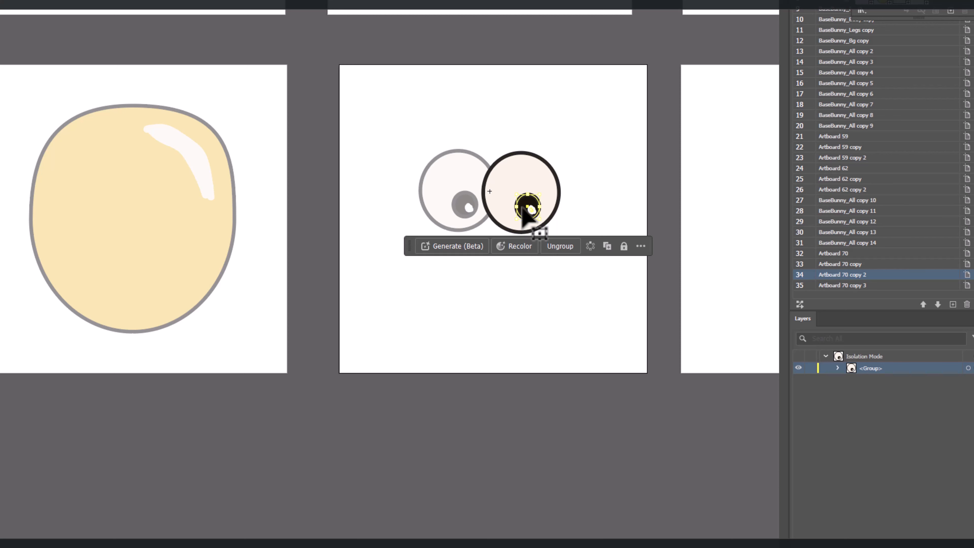
left_click_drag(526, 212, 505, 194)
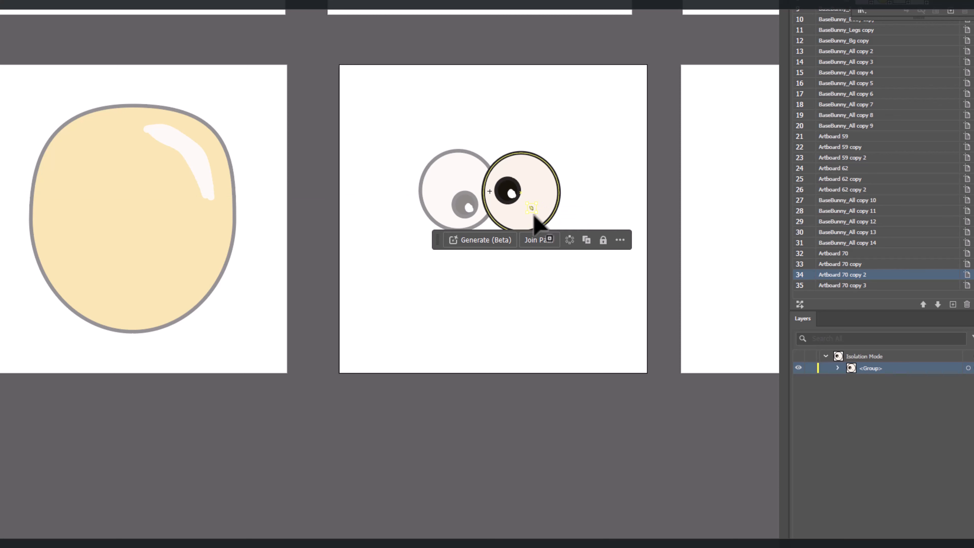
double_click(446, 204)
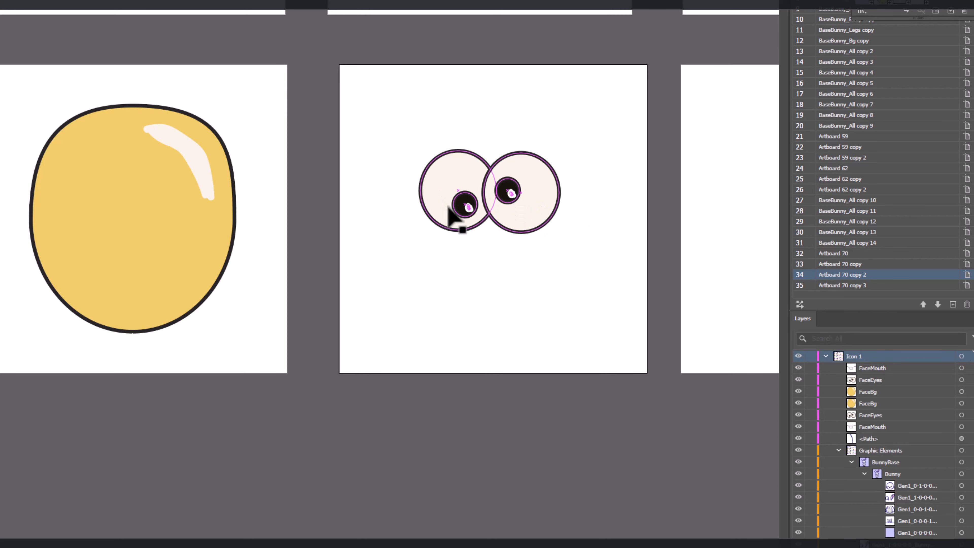
Step: Move the left eye's pupil and highlight up and to the left within the FaceEyes symbol, and return to the full document
double_click(462, 216)
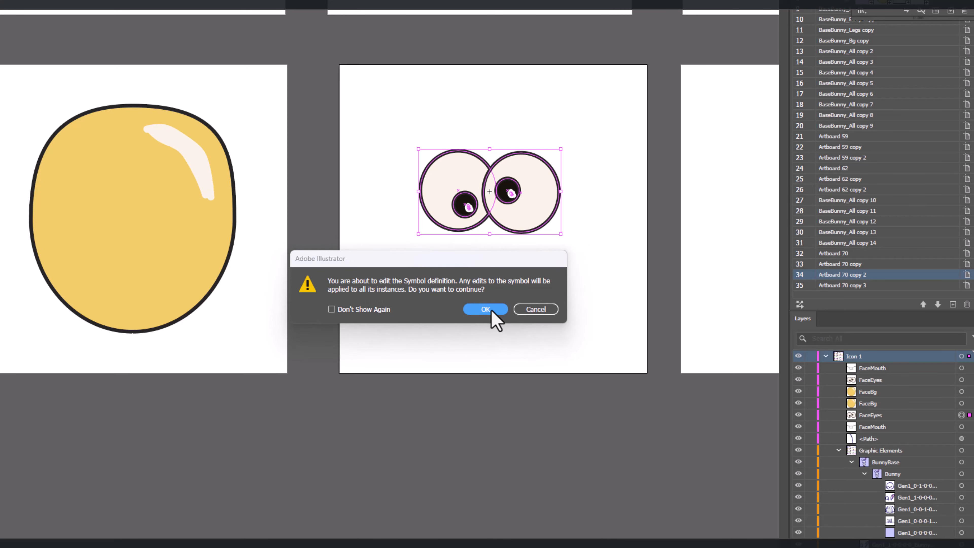
left_click(491, 310)
left_click(462, 214)
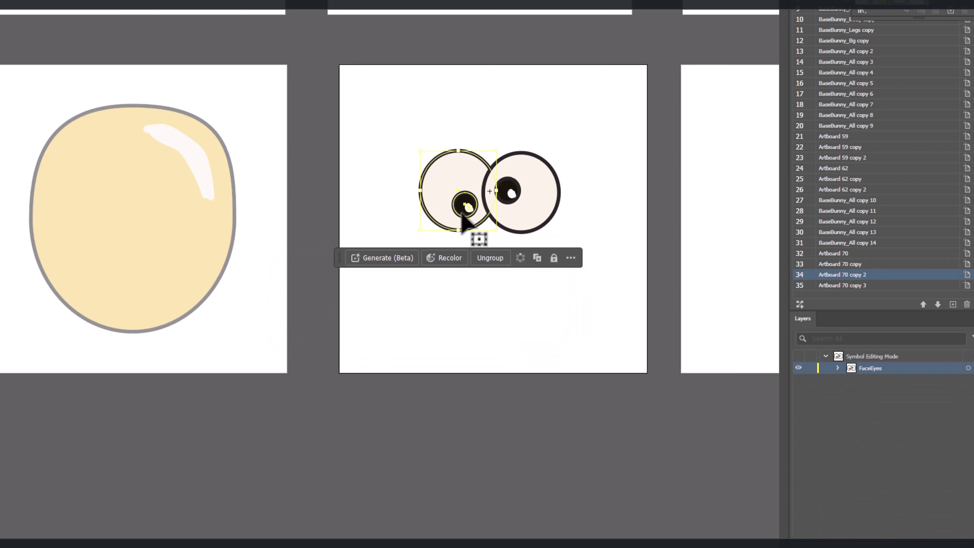
double_click(461, 214)
left_click(463, 215)
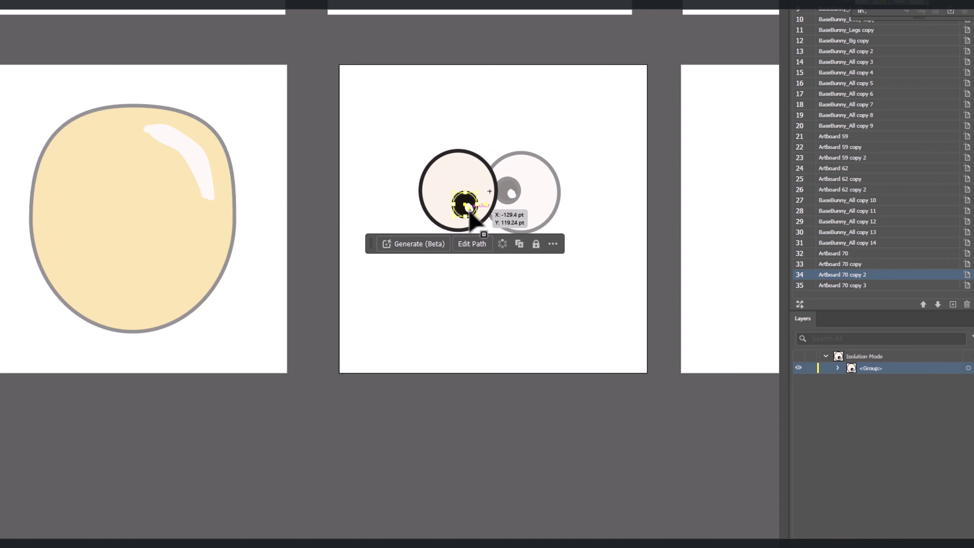
left_click(471, 222, "shift")
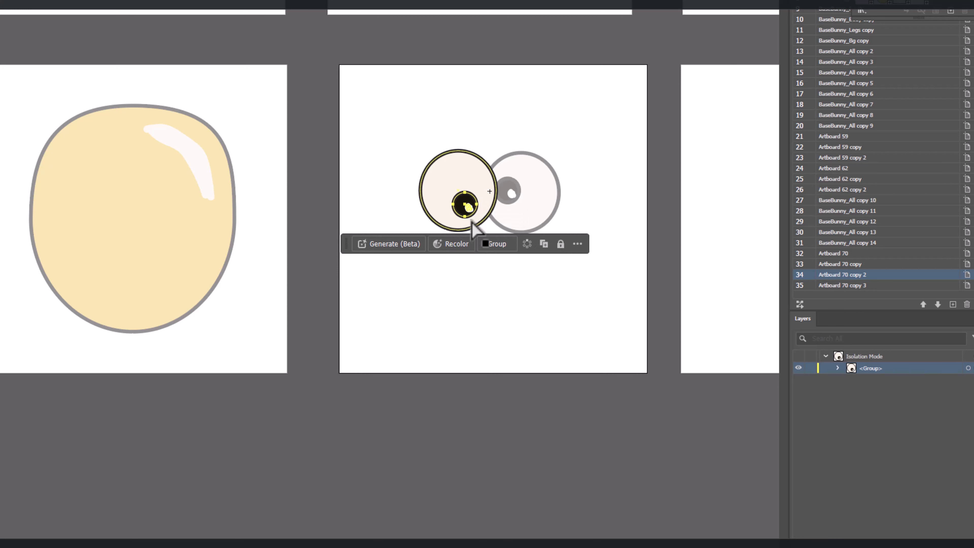
left_click_drag(470, 218, 434, 196)
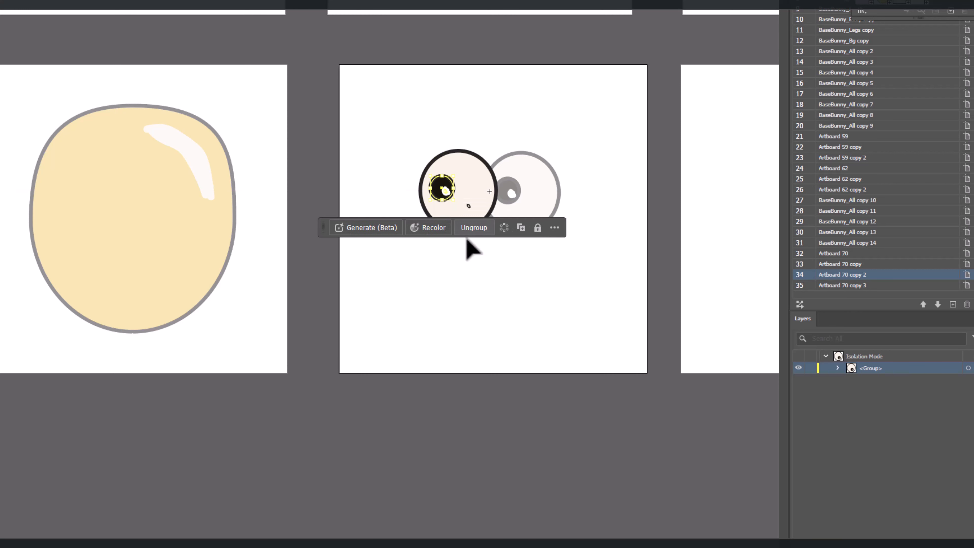
left_click(489, 255)
double_click(503, 294)
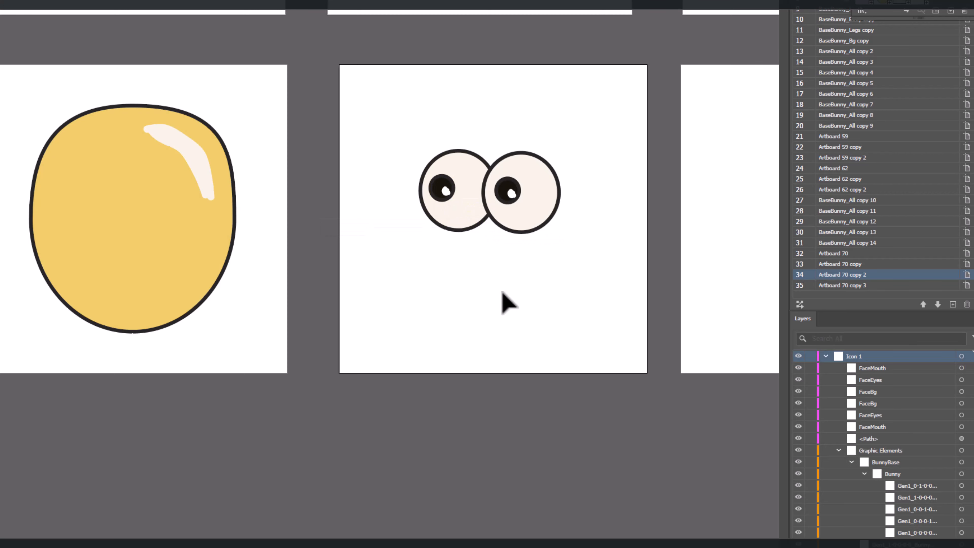
Step: Compare the edited eyes on the complete face with the separate background, eyes and mouth artboards
scroll(142, 341, "left", 3)
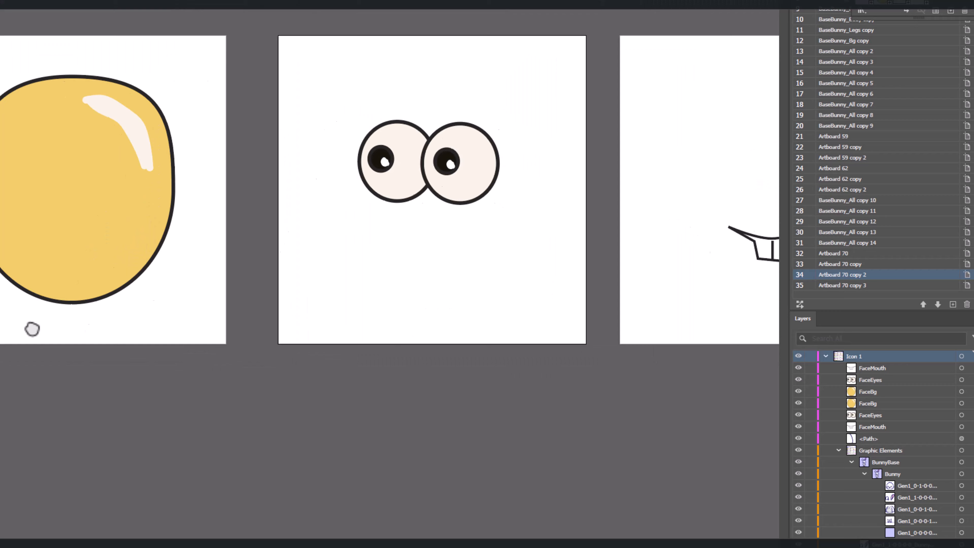
scroll(32, 329, "right", 3)
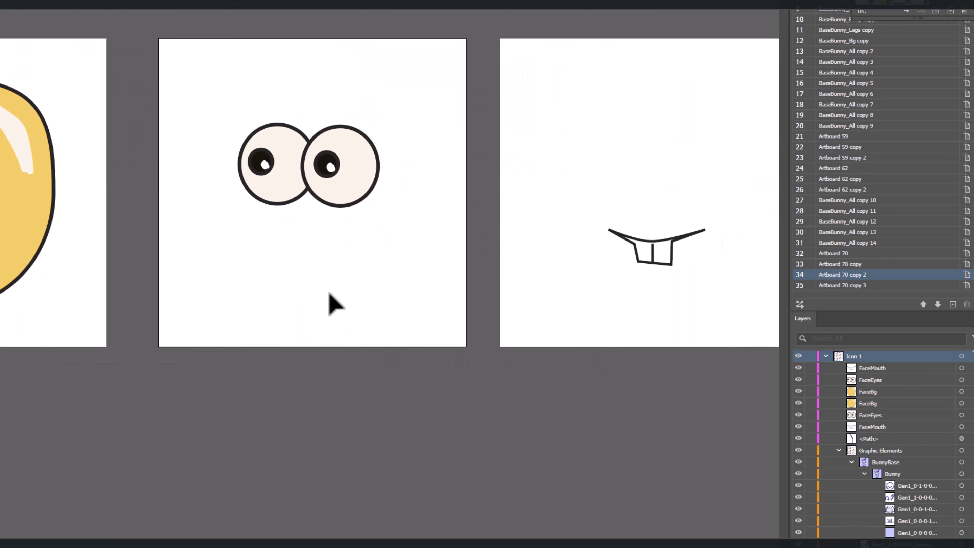
left_click(672, 262)
left_click_drag(241, 324, 457, 328)
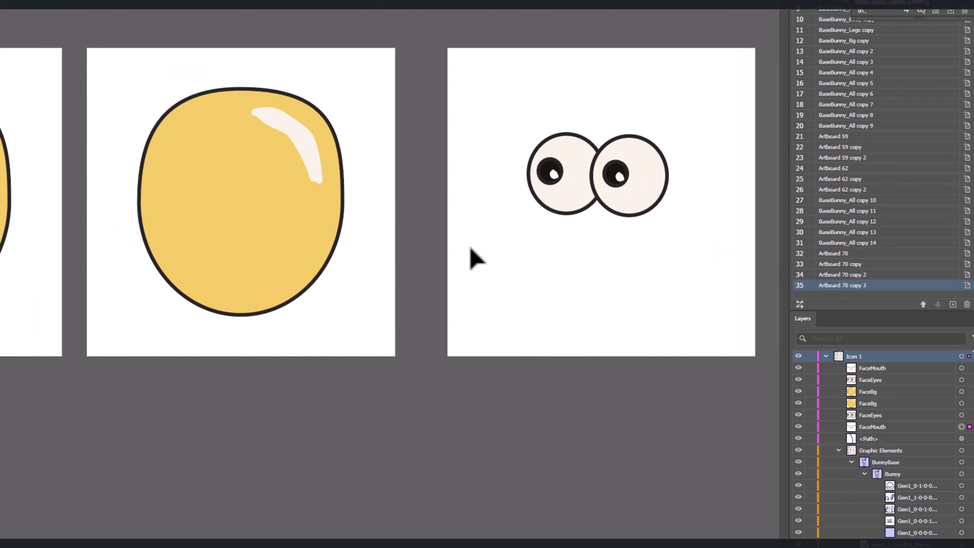
scroll(469, 249, "up", 1)
scroll(481, 311, "down", 1)
scroll(481, 312, "down", 3)
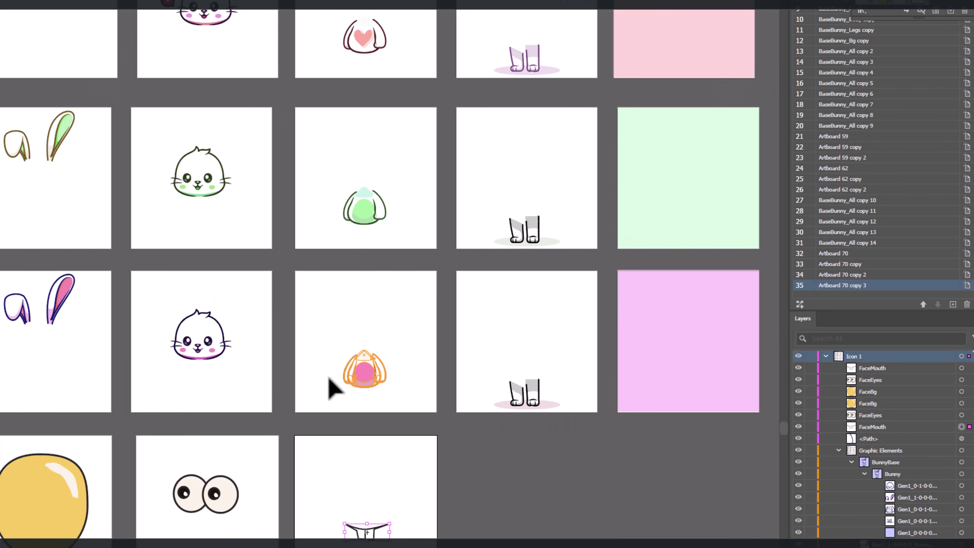
left_click_drag(302, 356, 467, 176)
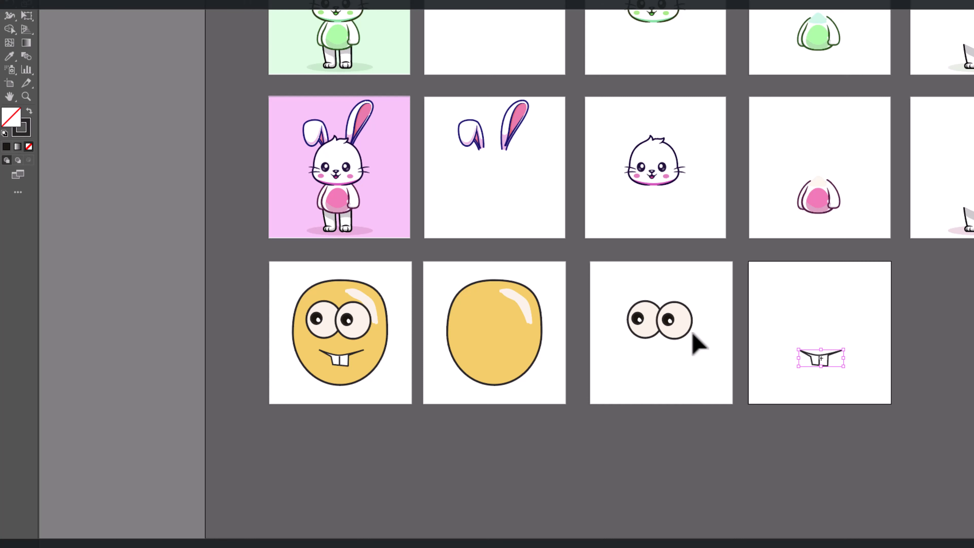
Step: Duplicate the FaceEyes symbol used on the separate eyes artboard
left_click(662, 332)
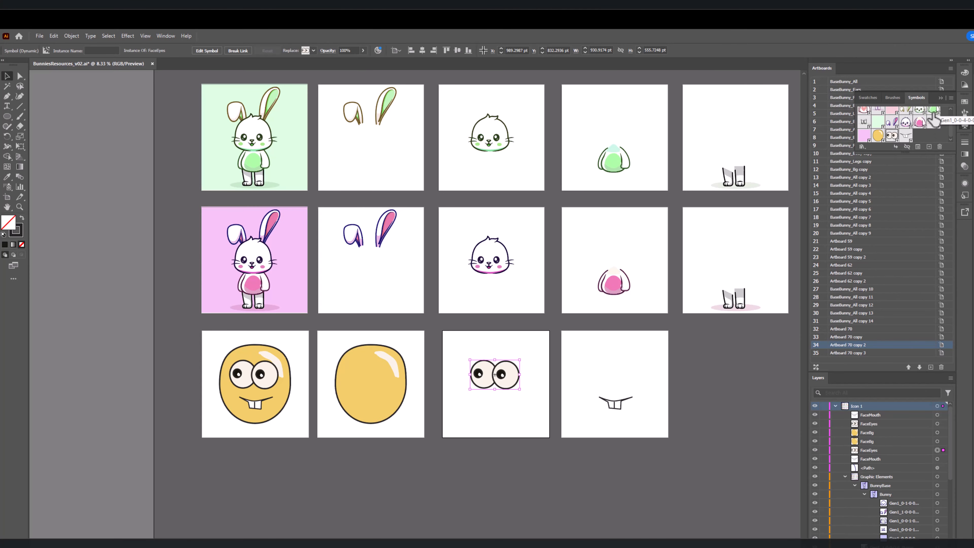
left_click(952, 98)
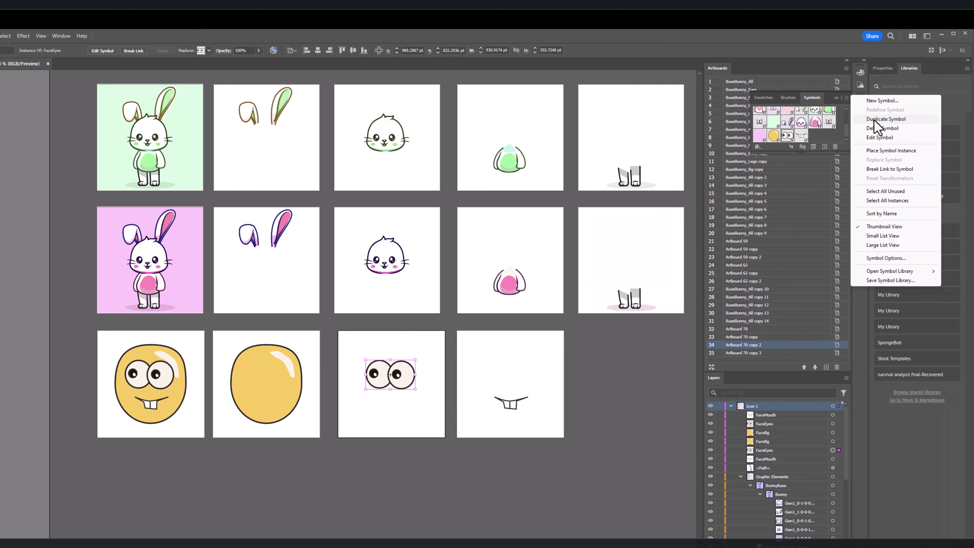
left_click(875, 120)
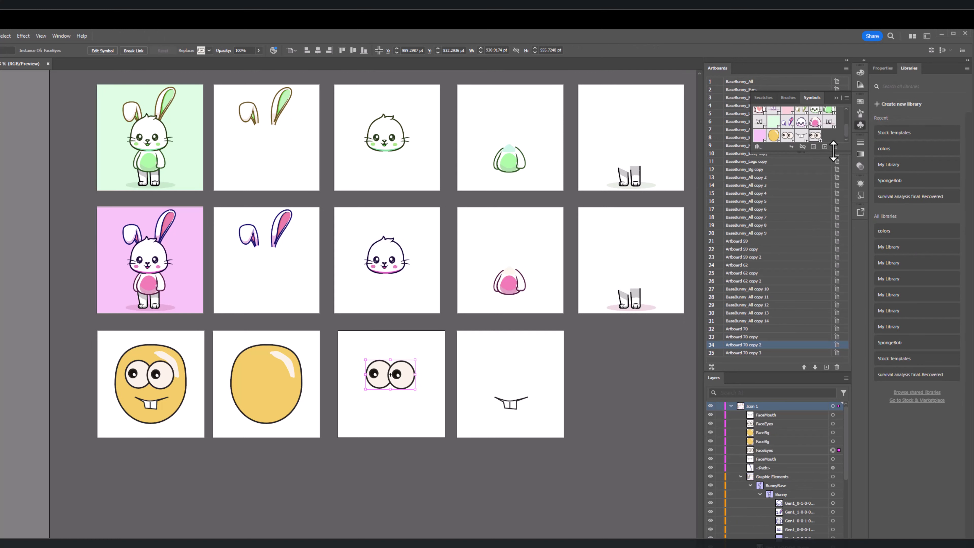
Step: Show the document's symbols in large list view with their names and enlarge the symbol list
left_click(846, 98)
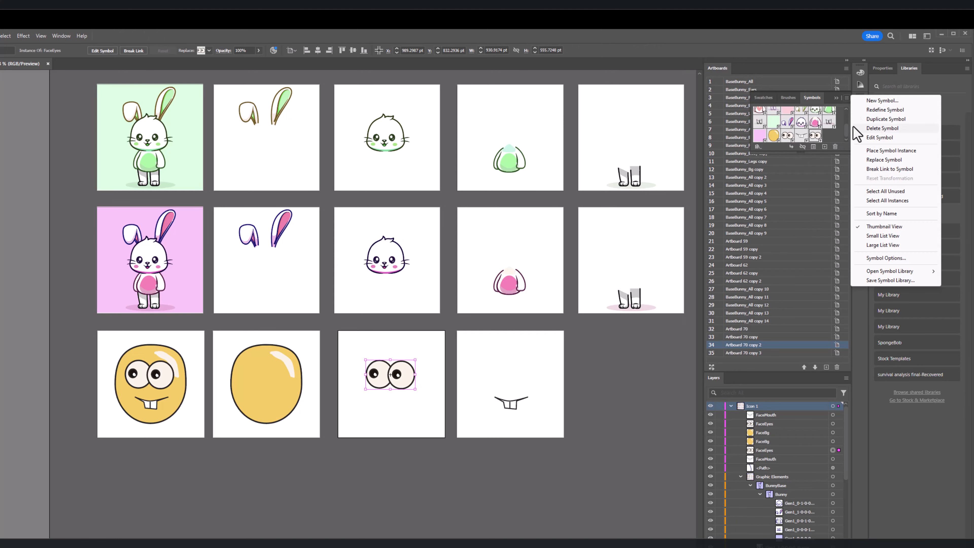
left_click(891, 245)
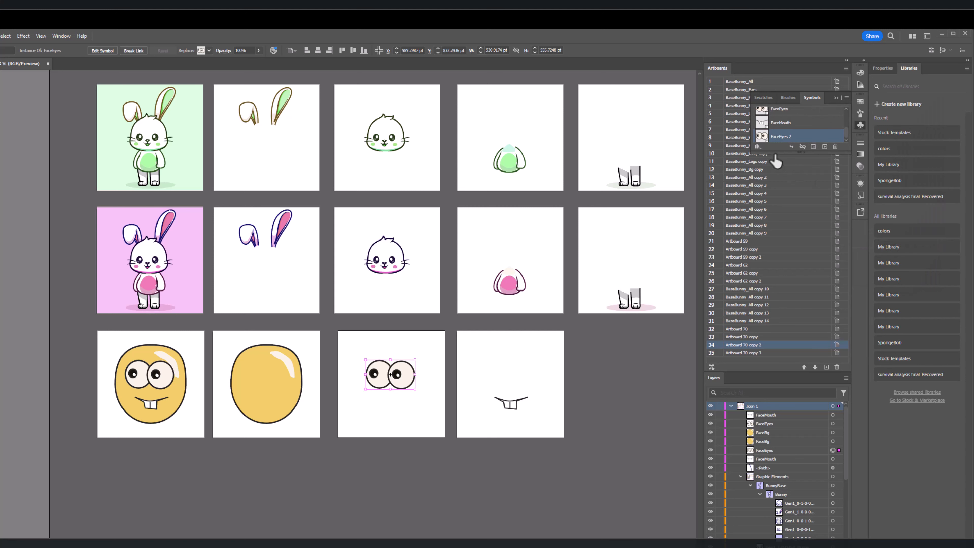
left_click_drag(774, 152, 779, 263)
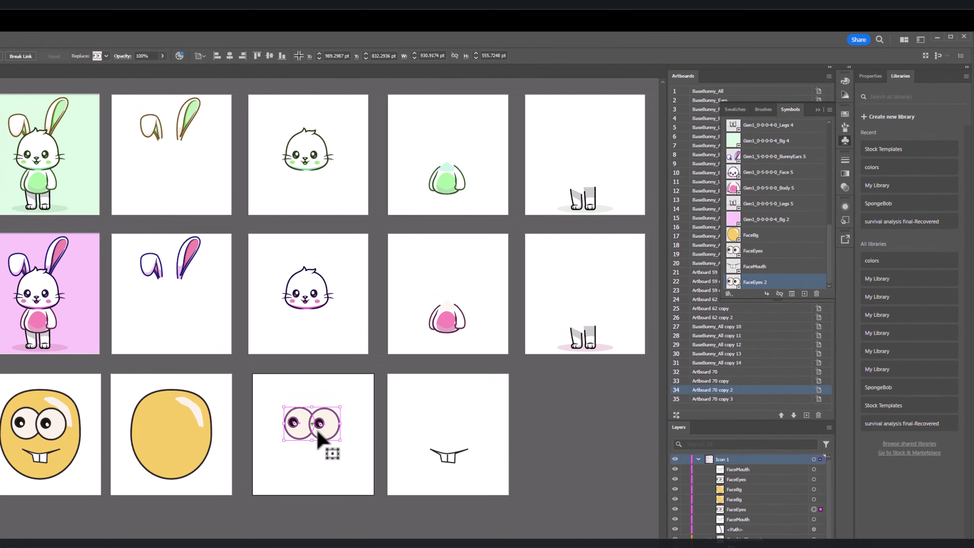
Step: Edit the FaceEyes 2 symbol, moving the left eye's pupil and highlight down to the right, and return to the full document
double_click(397, 387)
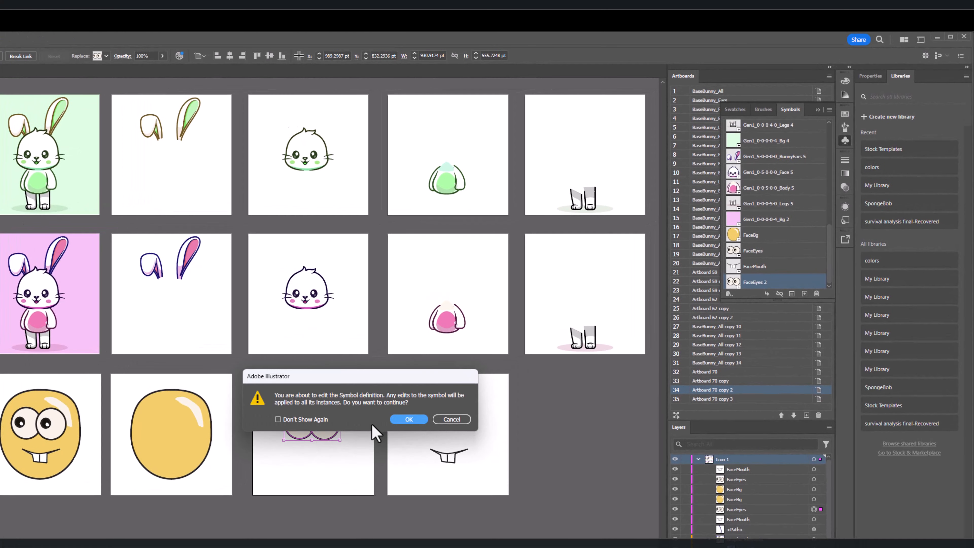
left_click(453, 421)
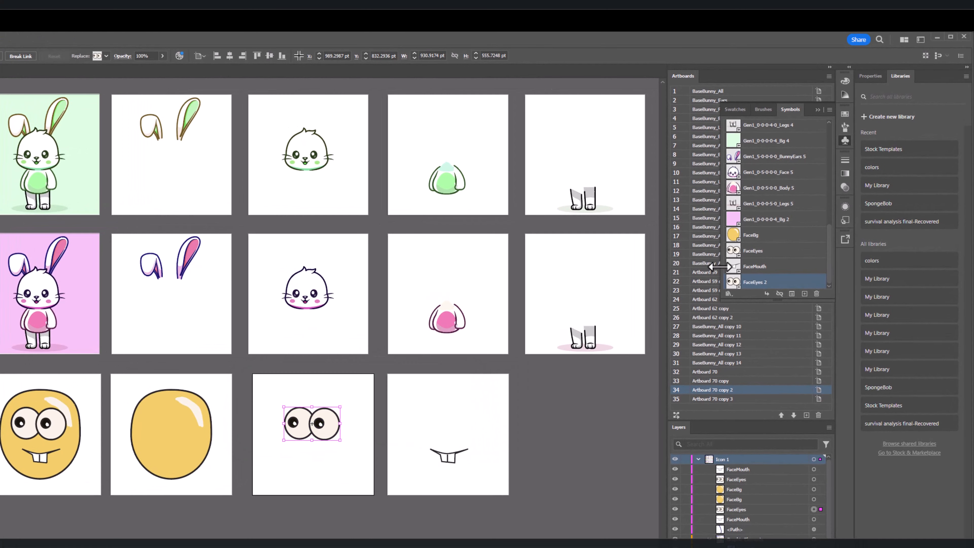
double_click(733, 284)
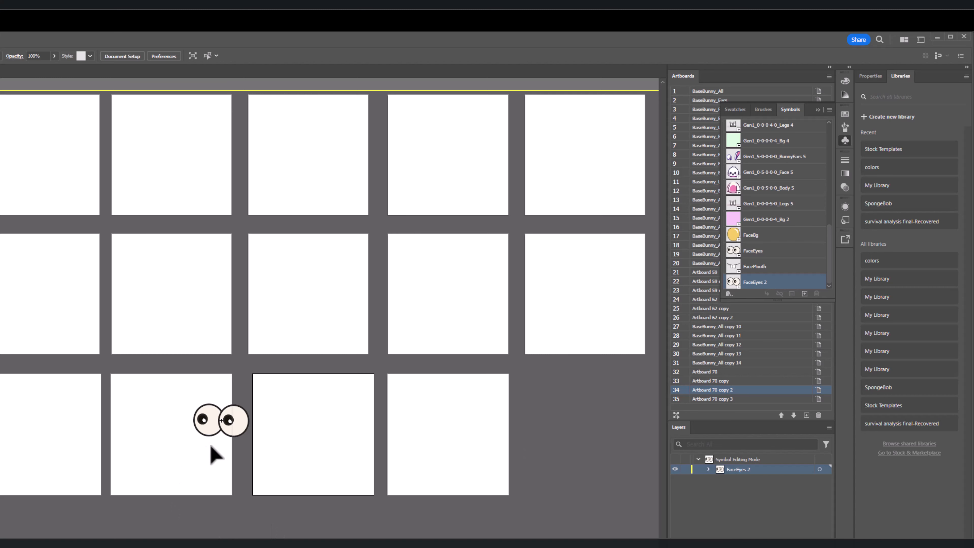
scroll(213, 452, "up", 6)
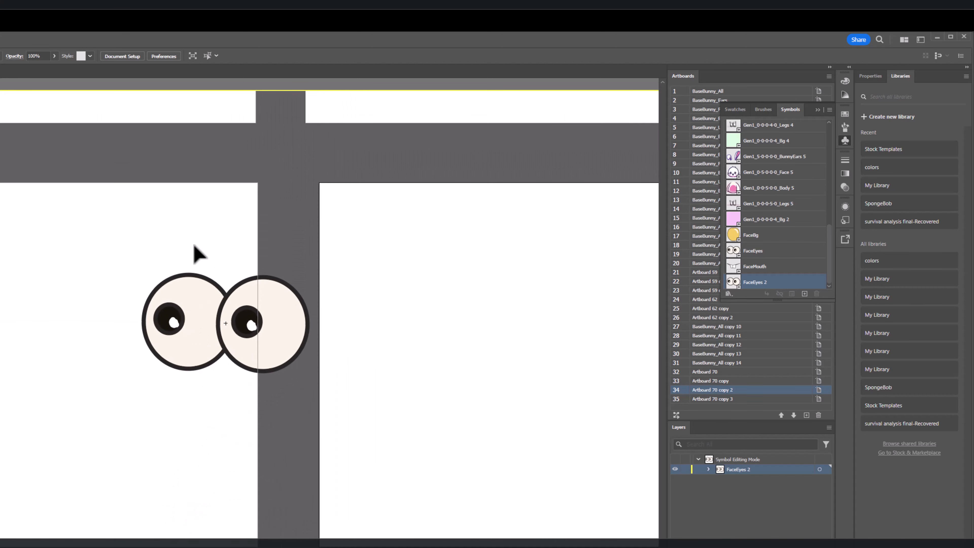
left_click(180, 337)
double_click(180, 338)
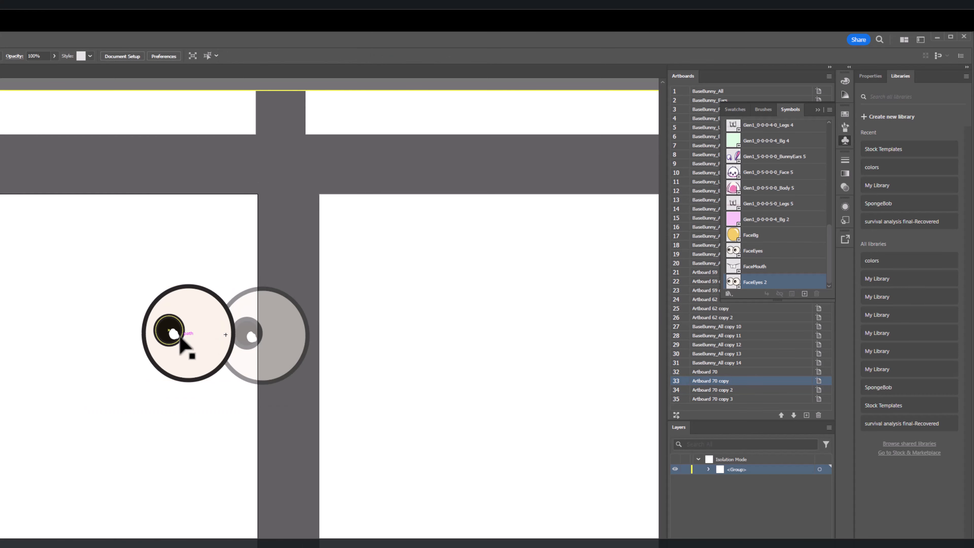
left_click_drag(180, 337, 213, 350)
left_click(271, 347)
double_click(262, 347)
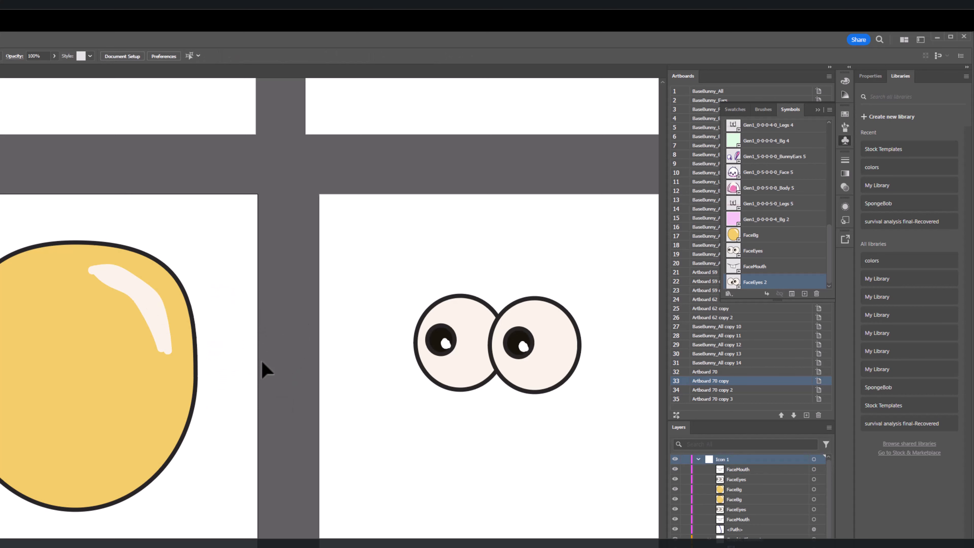
Step: Move the right eye's pupil and highlight downward in the FaceEyes 2 symbol, and return to the full document
double_click(732, 282)
left_click(244, 422)
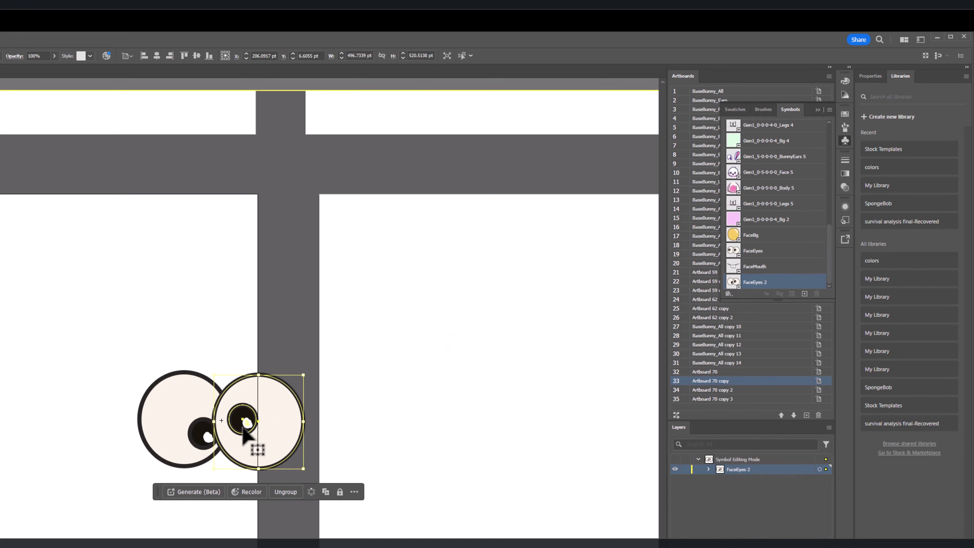
double_click(242, 430)
left_click(245, 445)
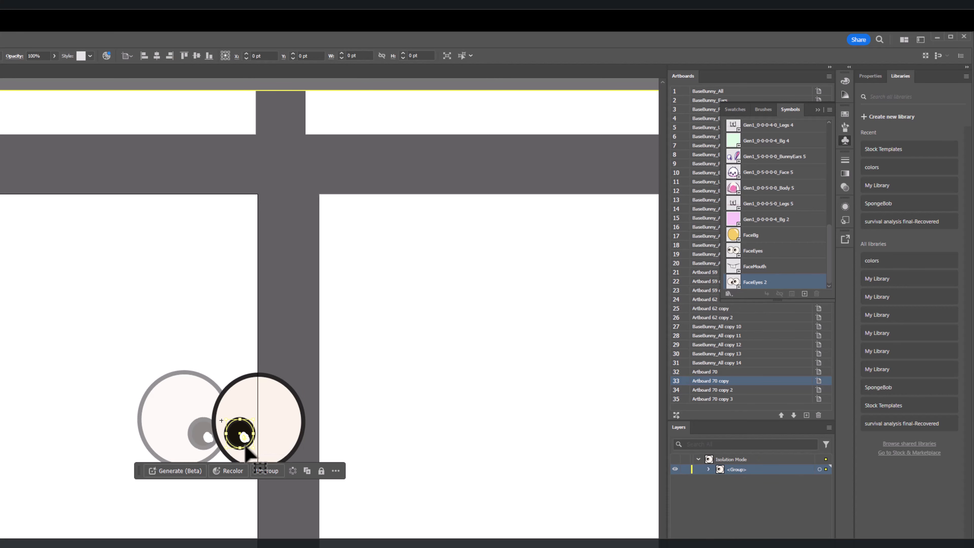
left_click(272, 428)
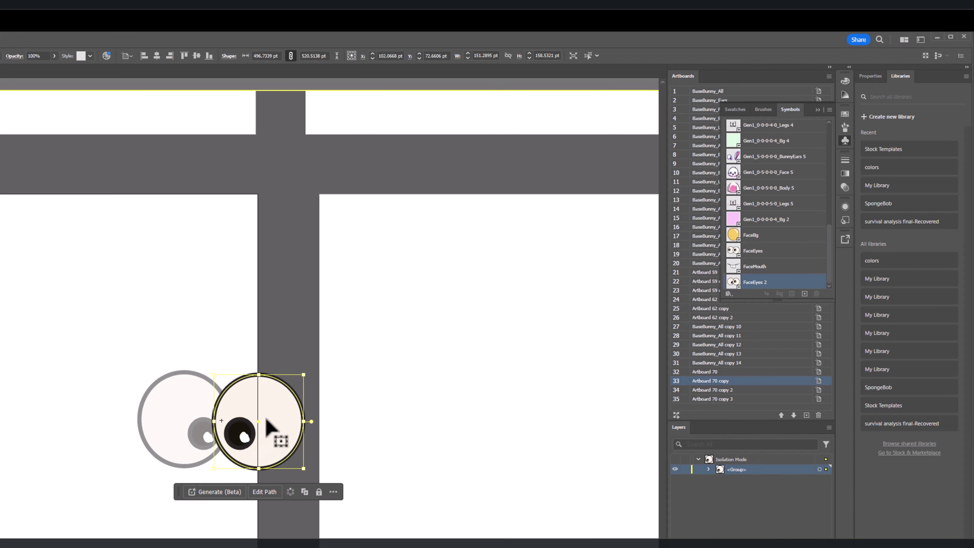
double_click(273, 339)
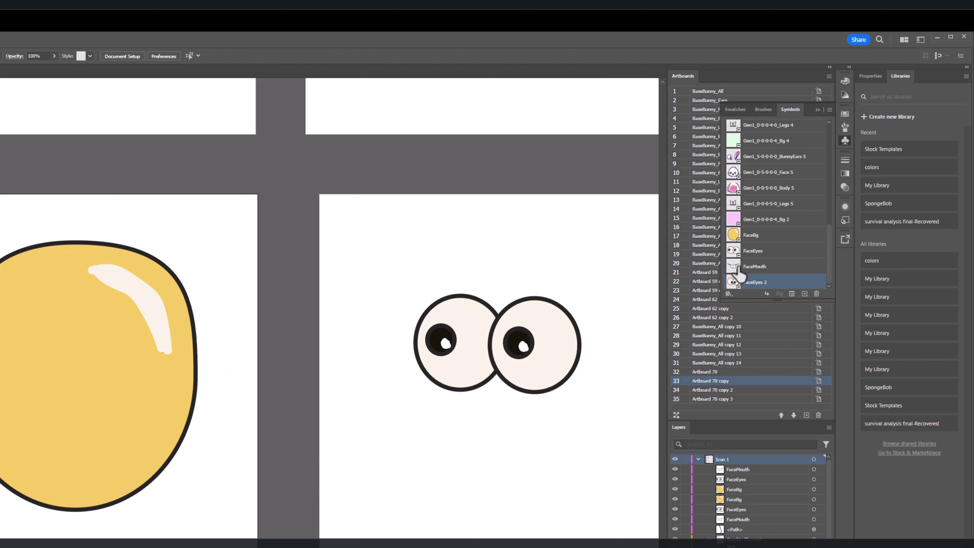
Step: Draw a slanted eyelid line across the upper part of each eye in the FaceEyes 2 symbol, and leave symbol editing
double_click(733, 284)
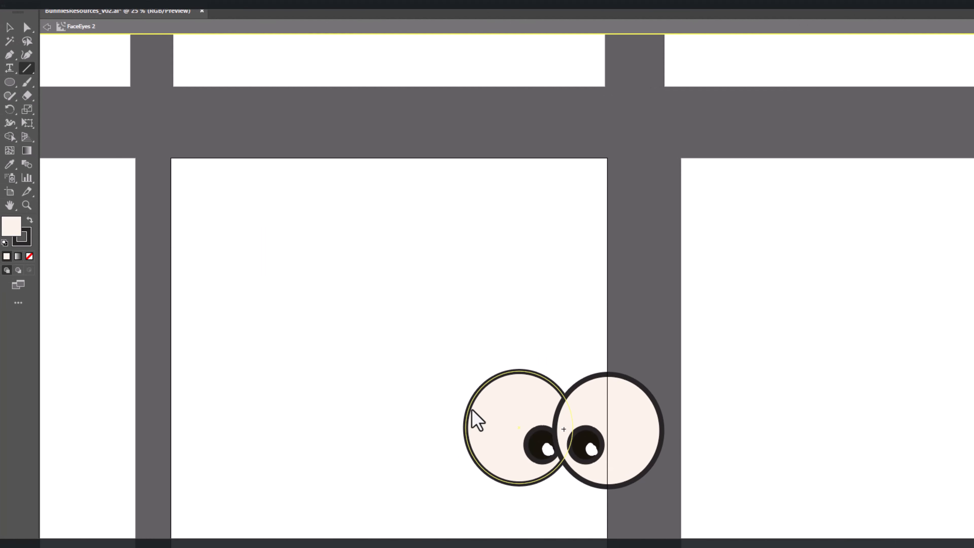
left_click_drag(469, 411, 664, 423)
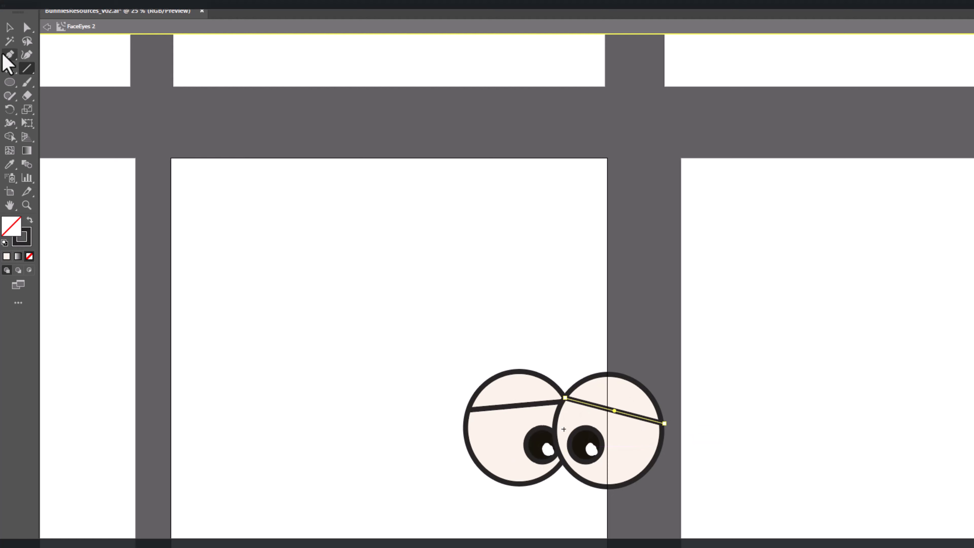
left_click(7, 33)
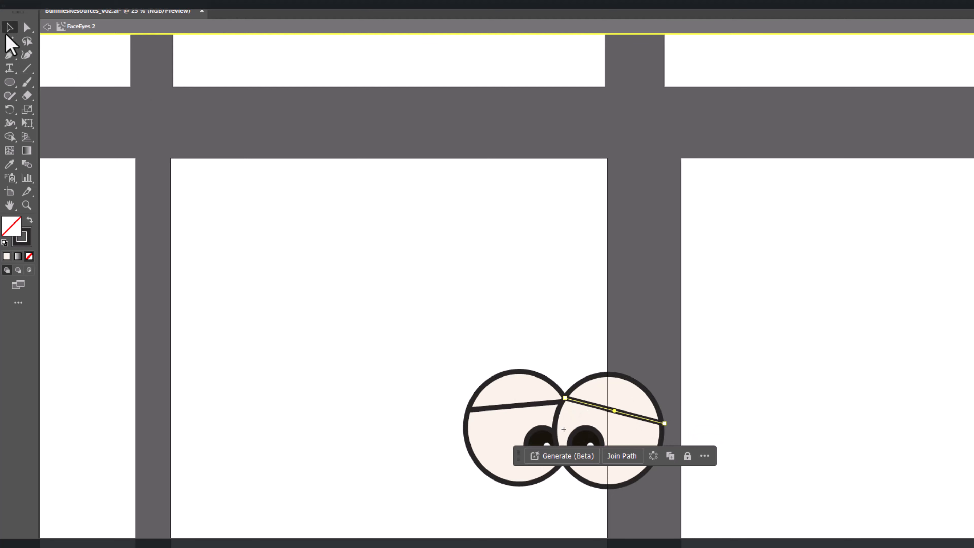
double_click(652, 321)
Step: Move the pink background symbol directly above the pink body symbol in the symbol list
key("ctrl+minus")
key("ctrl+minus")
scroll(667, 416, "up", 3)
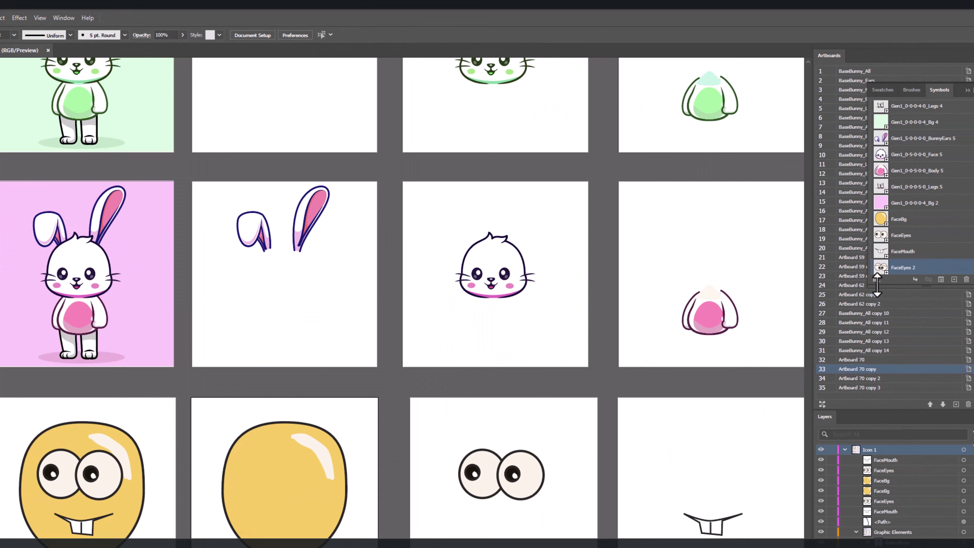
left_click_drag(881, 202, 889, 163)
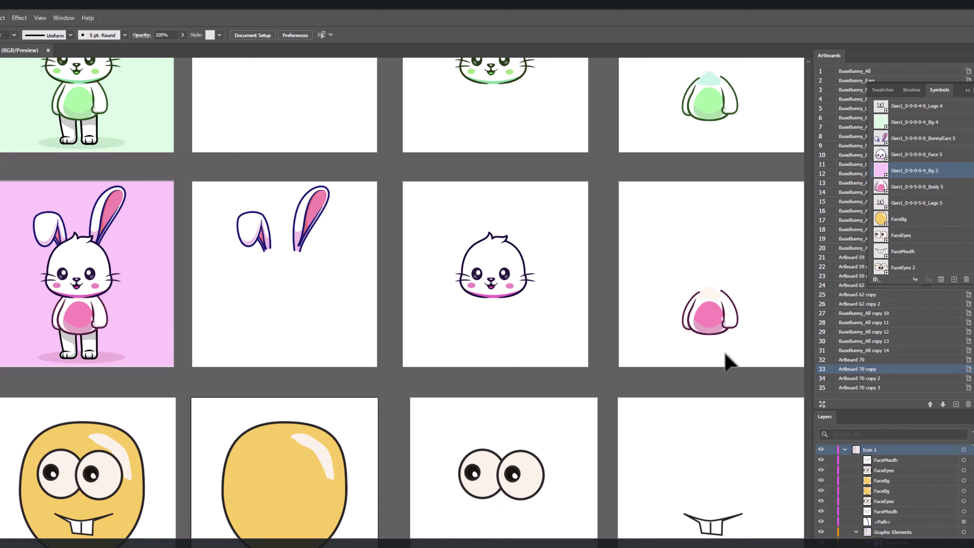
Step: Place a FaceEyes 2 instance below the face artboards and delete it again
left_click(882, 268)
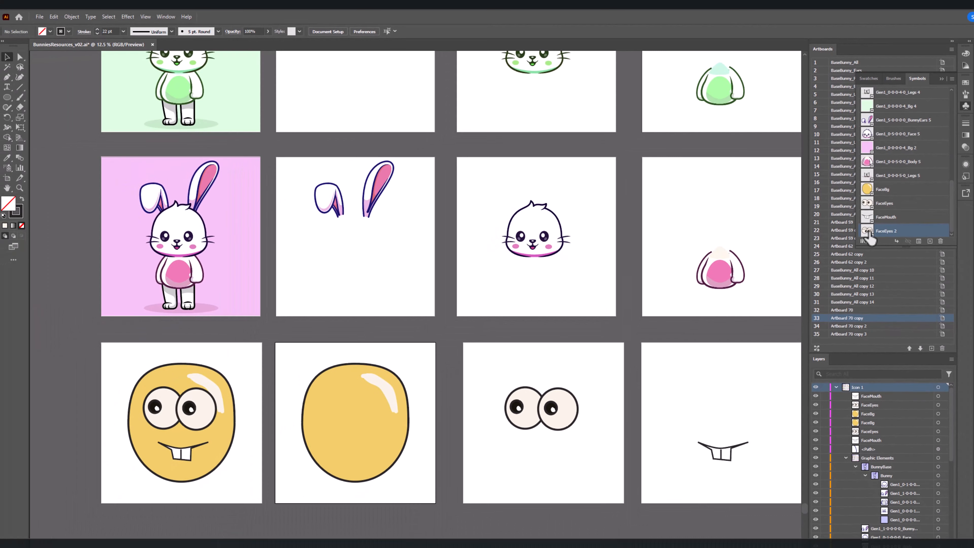
left_click_drag(839, 269, 380, 306)
left_click_drag(341, 542, 454, 545)
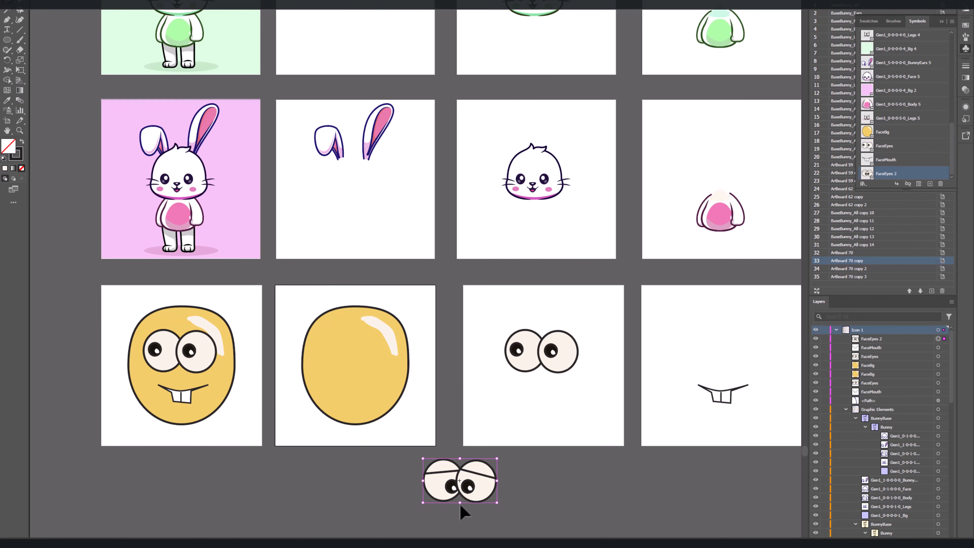
key("Delete")
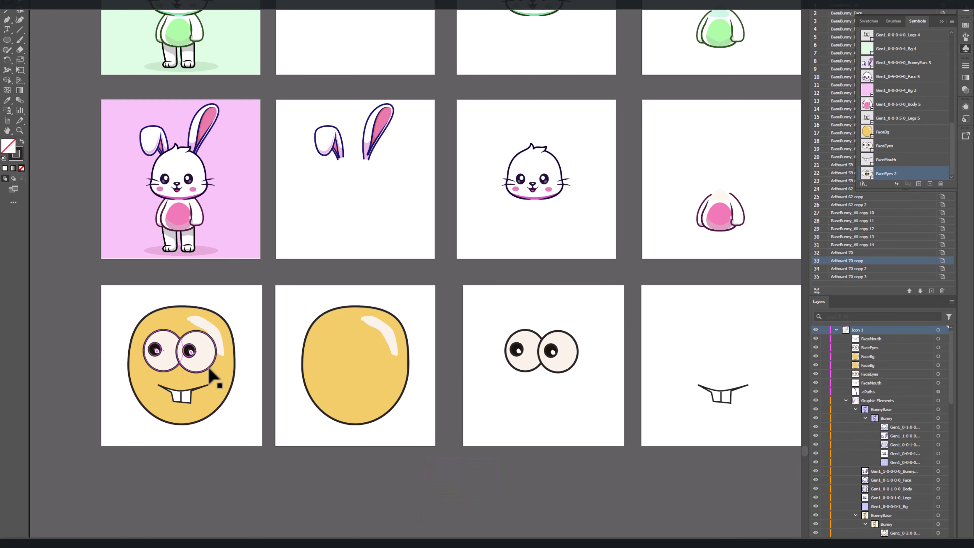
Step: Duplicate all four face artboards with their contents as a new row below the originals, using the Artboard tool
scroll(552, 375, "down", 4)
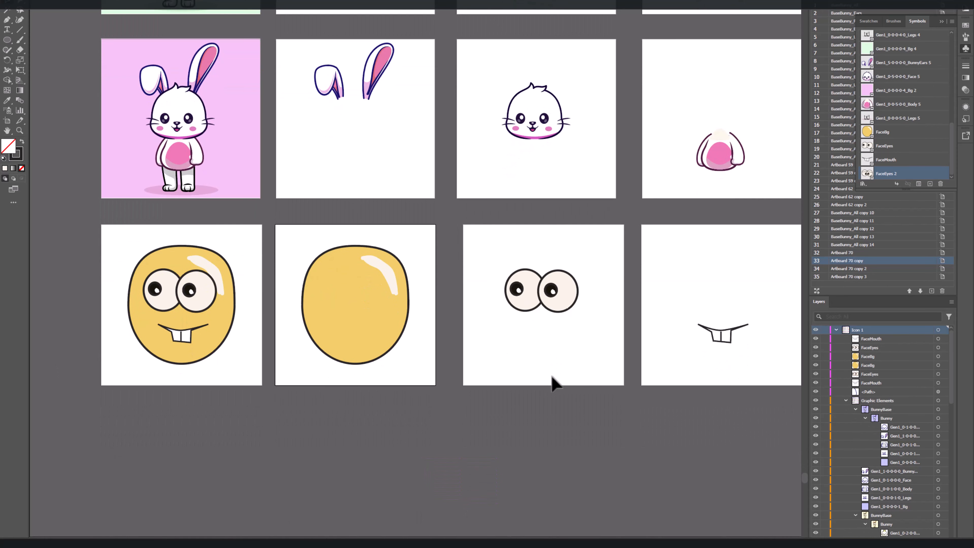
left_click(7, 121)
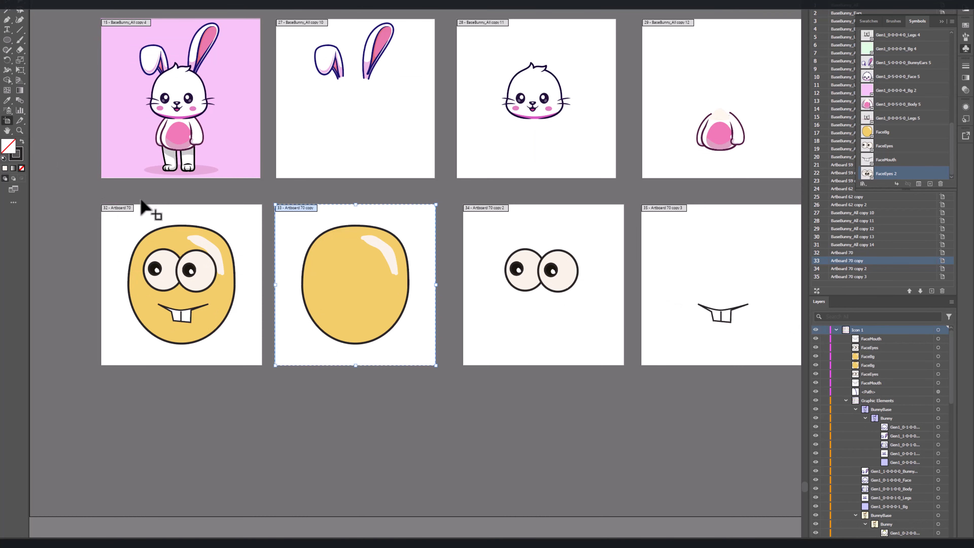
left_click_drag(82, 196, 673, 381)
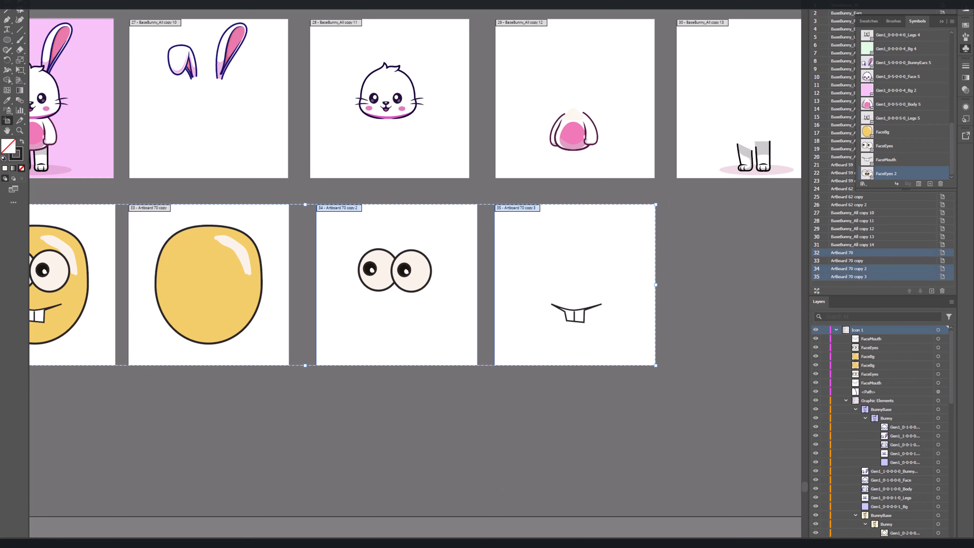
left_click_drag(265, 425, 364, 419)
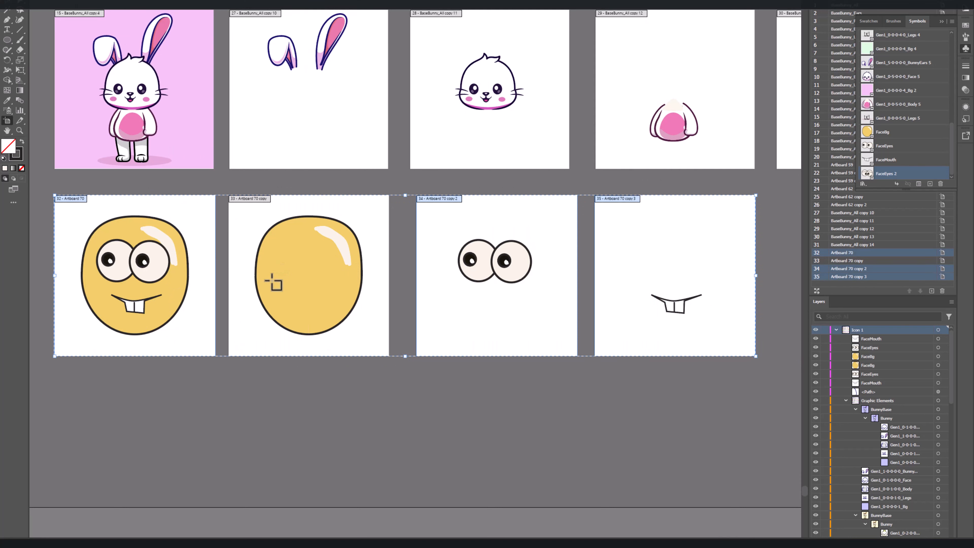
left_click_drag(267, 328, 255, 438)
key("ctrl+z")
left_click_drag(42, 183, 778, 376)
left_click_drag(659, 340, 650, 484)
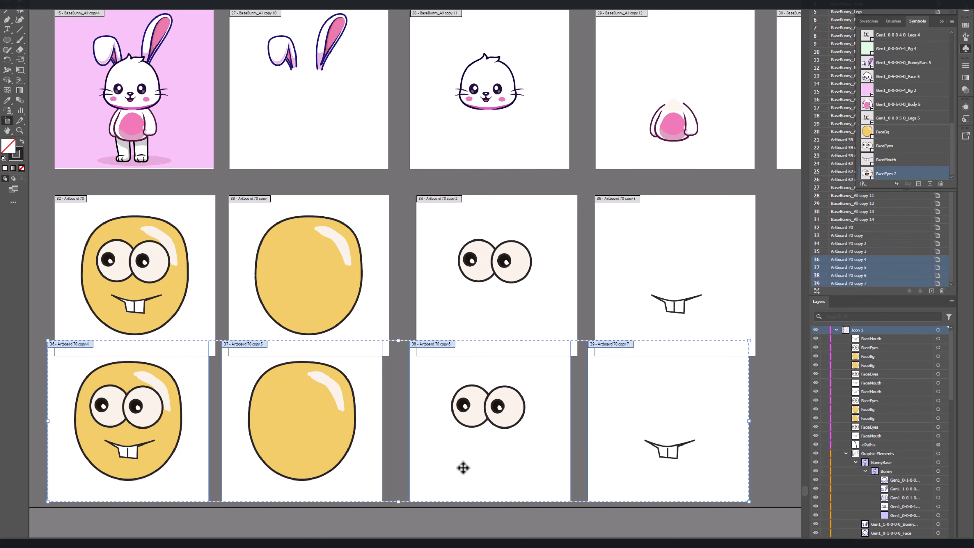
Step: Replace the FaceEyes instance on the copied separate eyes artboard with the FaceEyes 2 symbol
left_click(6, 1)
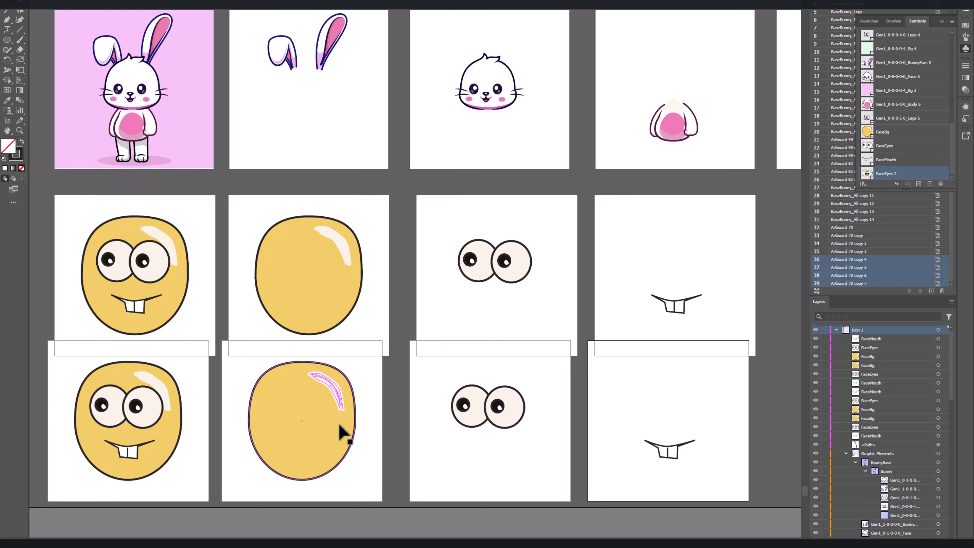
left_click(501, 423)
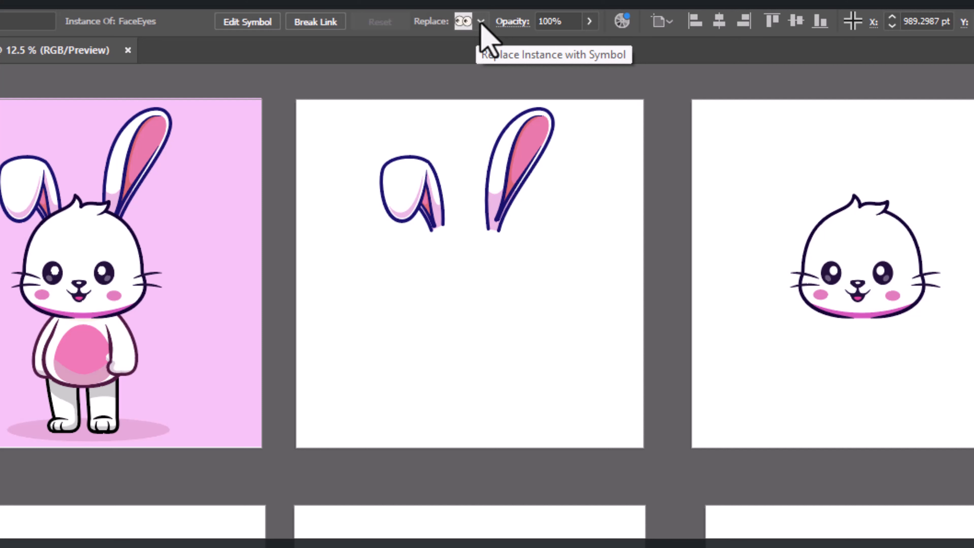
left_click(481, 22)
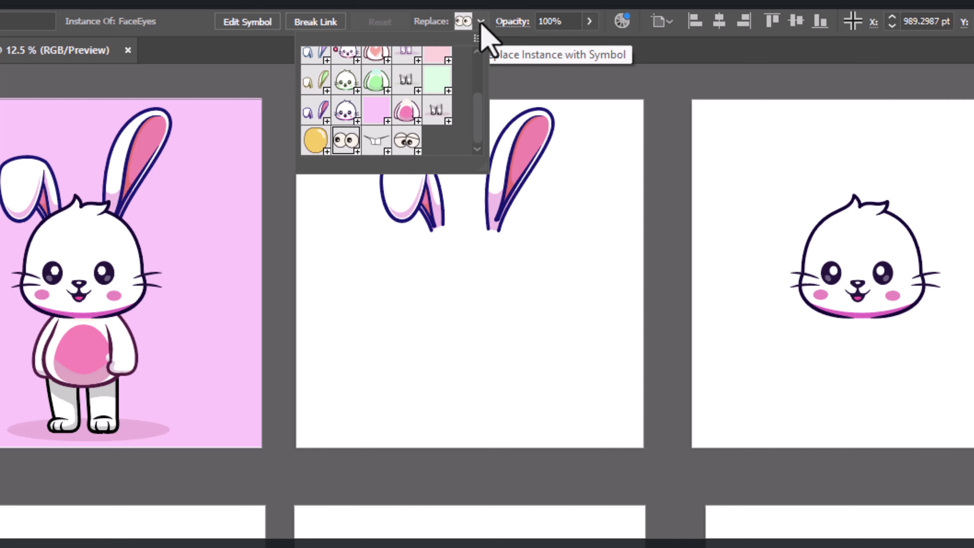
left_click(400, 150)
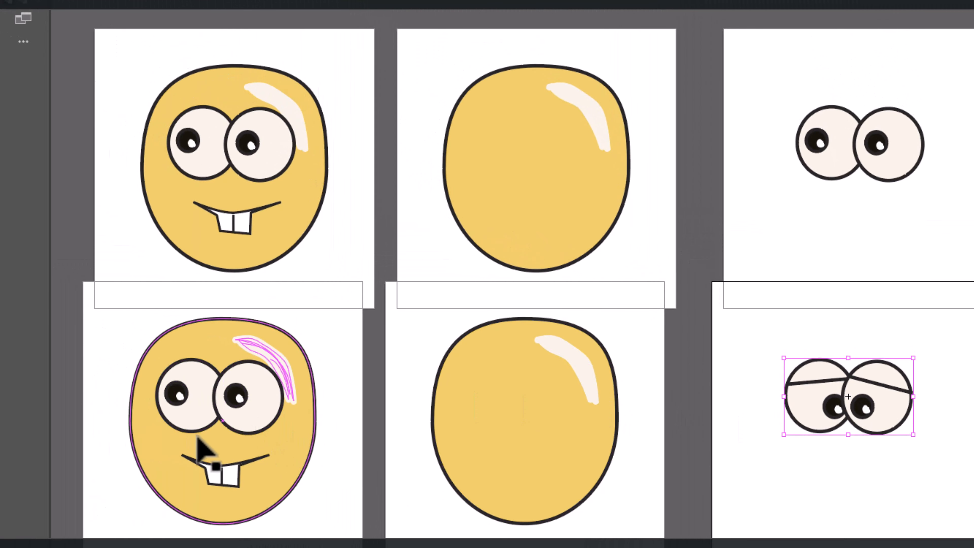
Step: Replace the FaceEyes instance on the copied full-face artboard with the FaceEyes 2 symbol
left_click(244, 425)
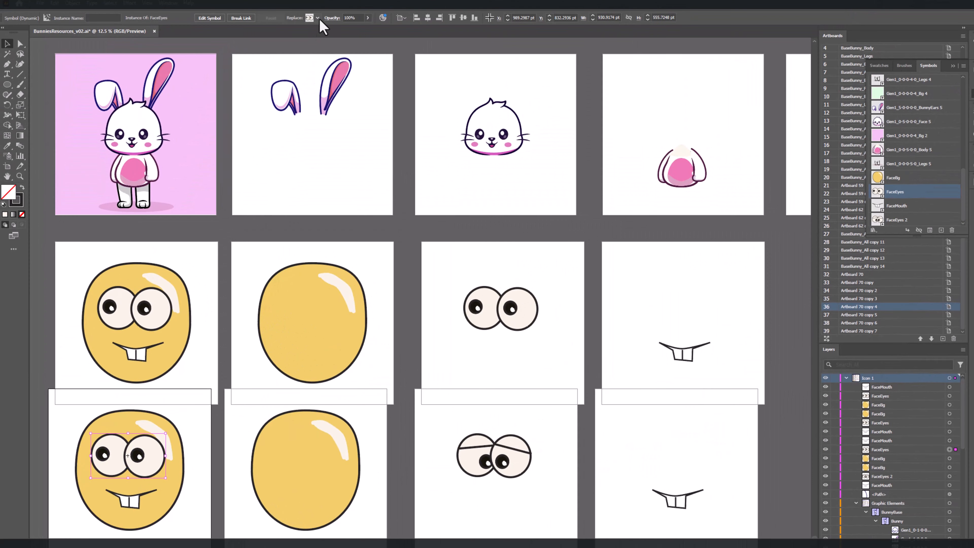
left_click(318, 18)
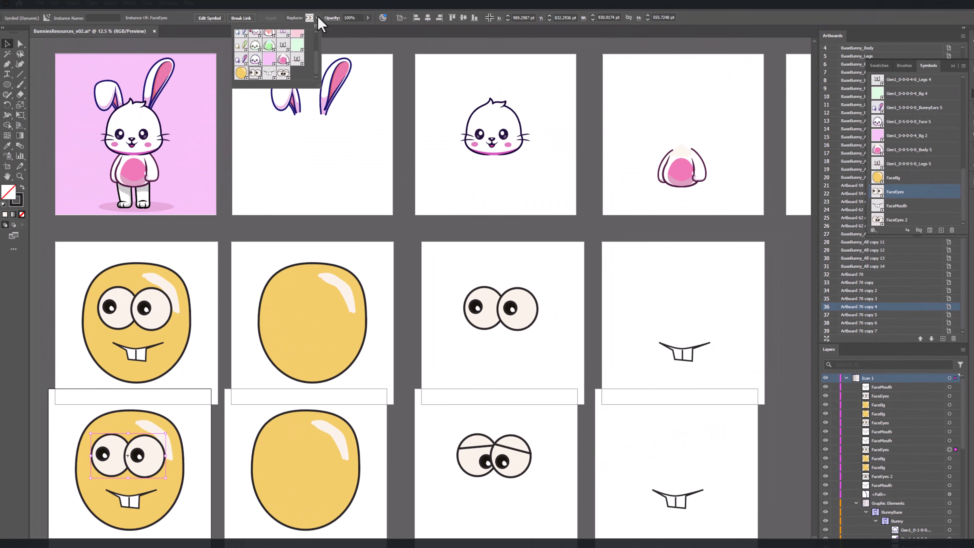
left_click(283, 74)
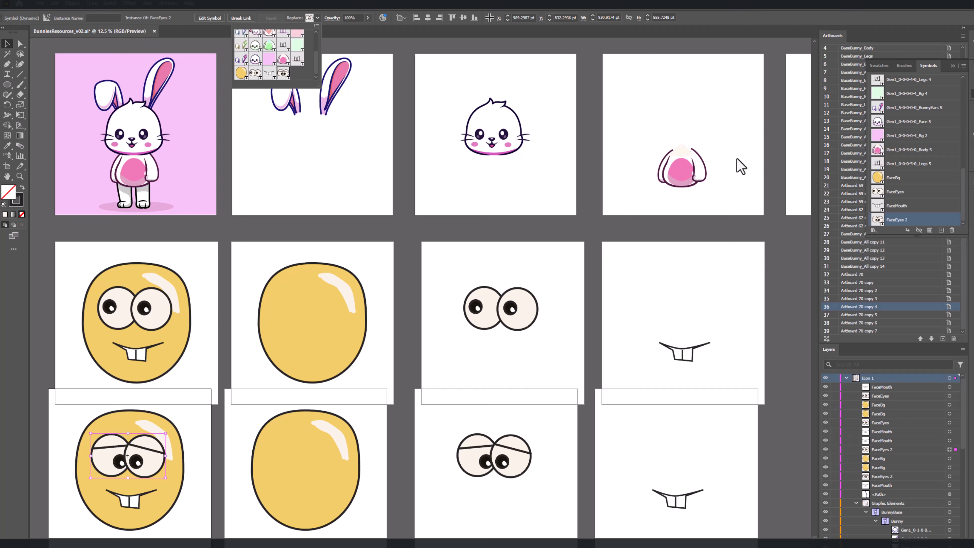
left_click(519, 180)
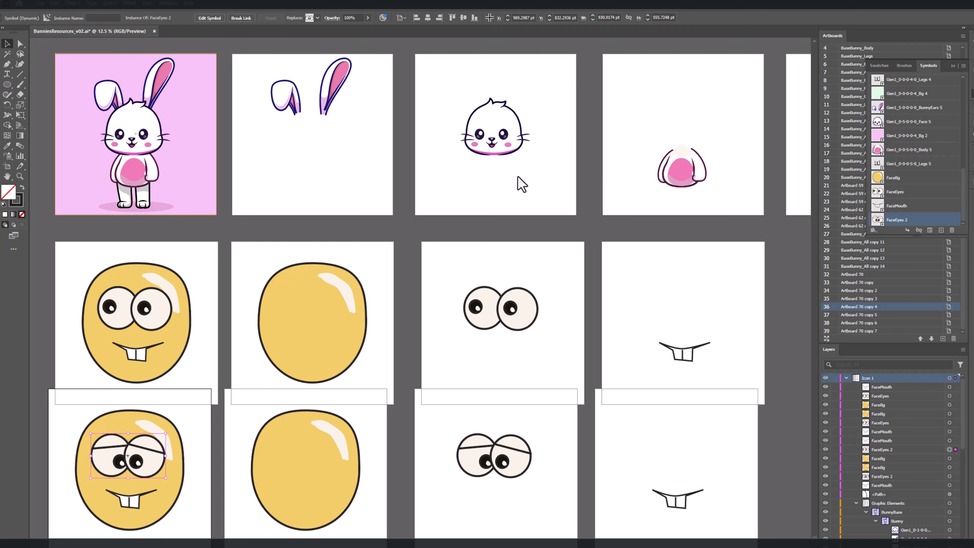
Step: Add a text area below the pink bunny row, beside the face artboards, containing "5x5x5x5x5"
scroll(518, 180, "down", 4)
scroll(518, 181, "up", 3)
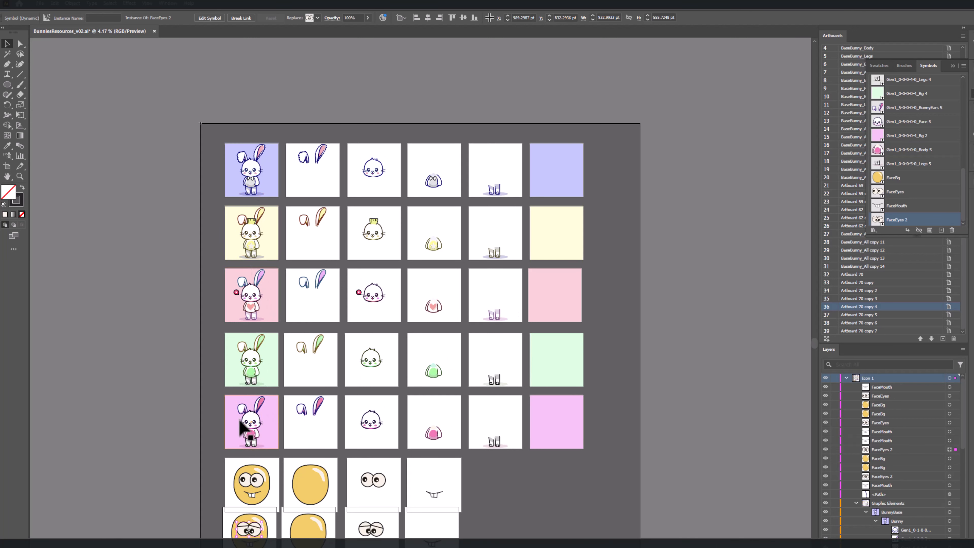
scroll(246, 409, "left", 2)
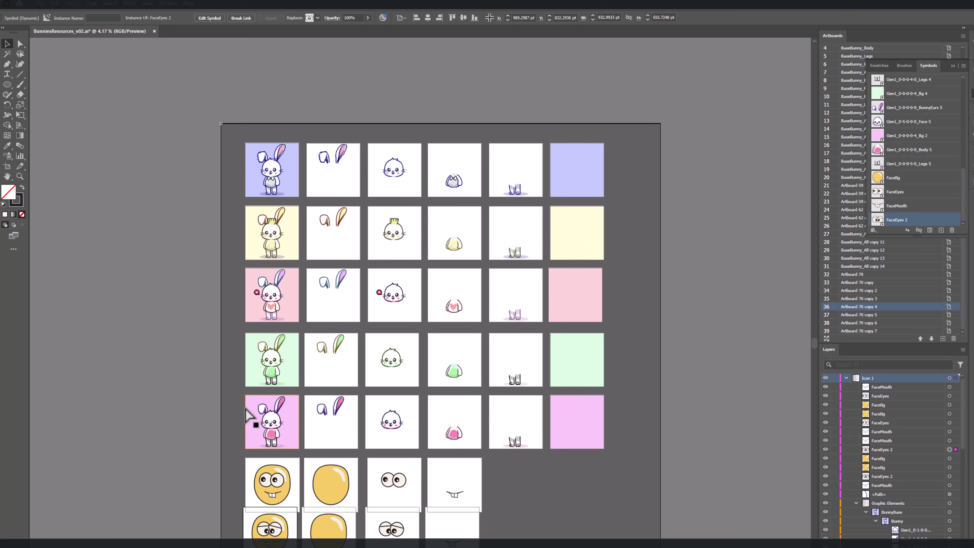
scroll(248, 414, "up", 2)
scroll(250, 409, "down", 1)
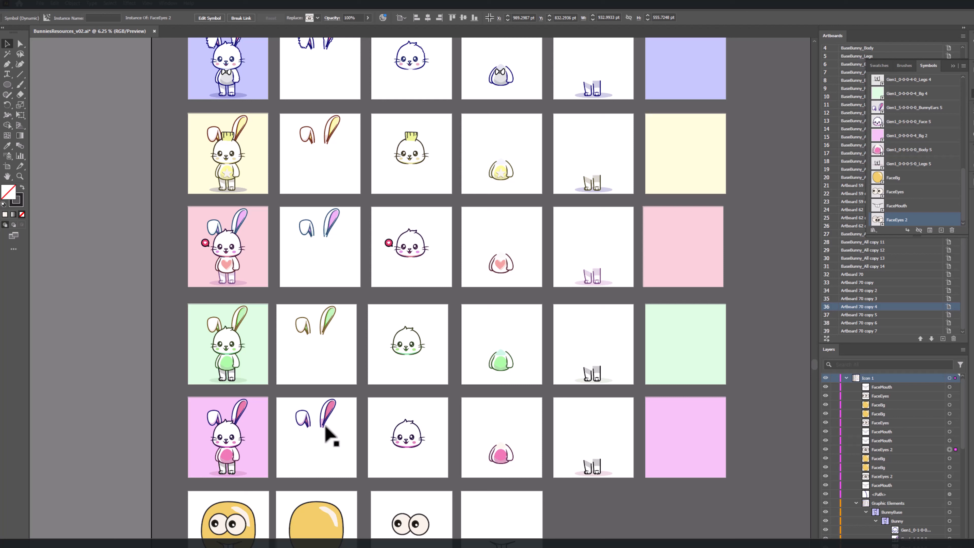
left_click(6, 74)
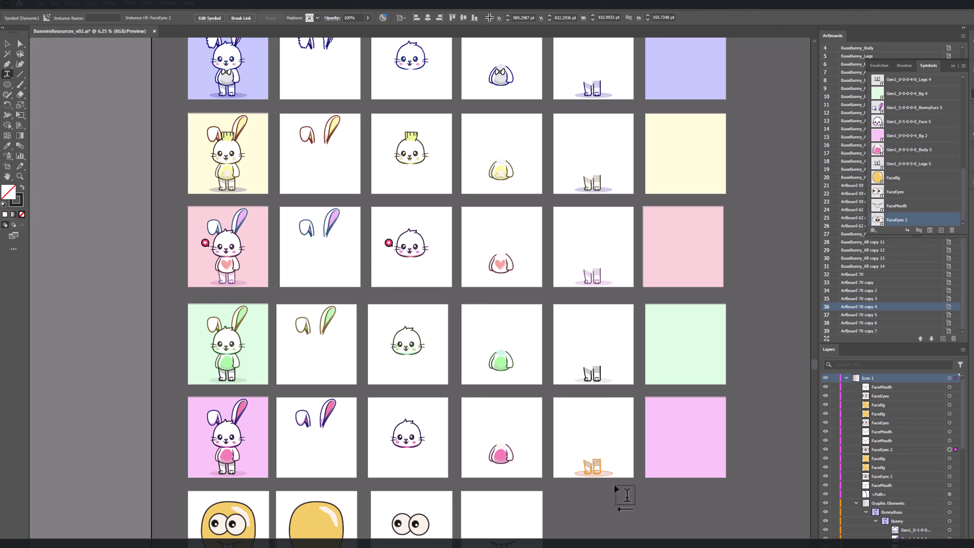
left_click_drag(555, 494, 744, 547)
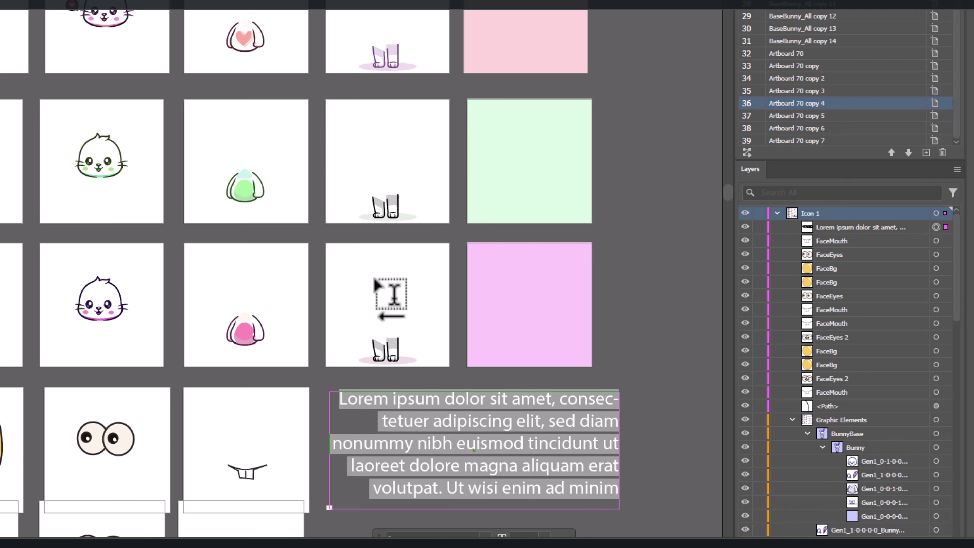
type("5")
key("BackSpace")
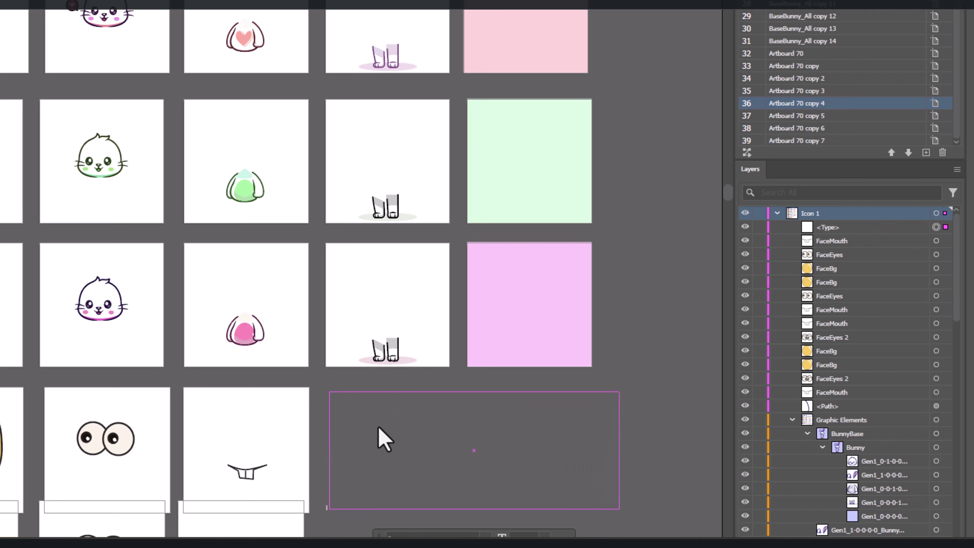
type("5כ")
key("BackSpace")
type("x5x5x")
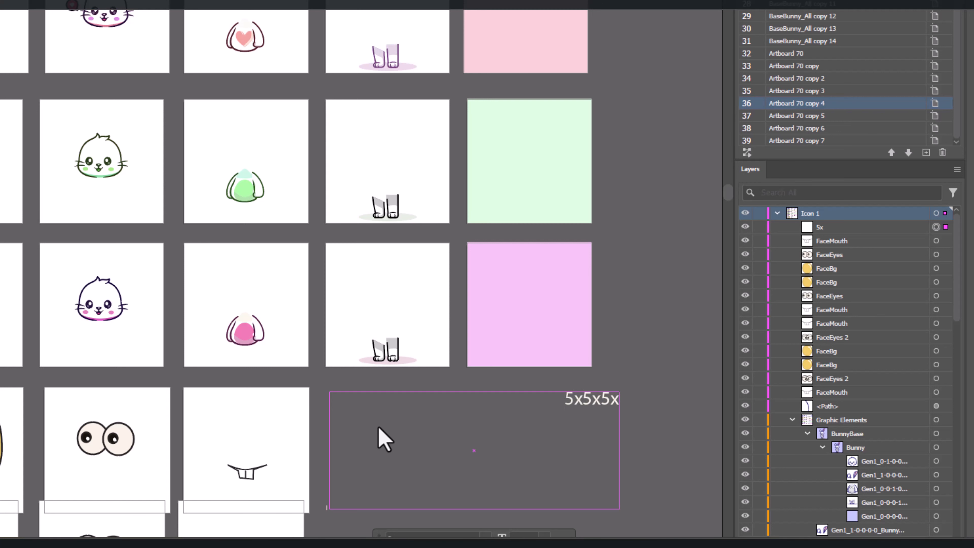
type("5")
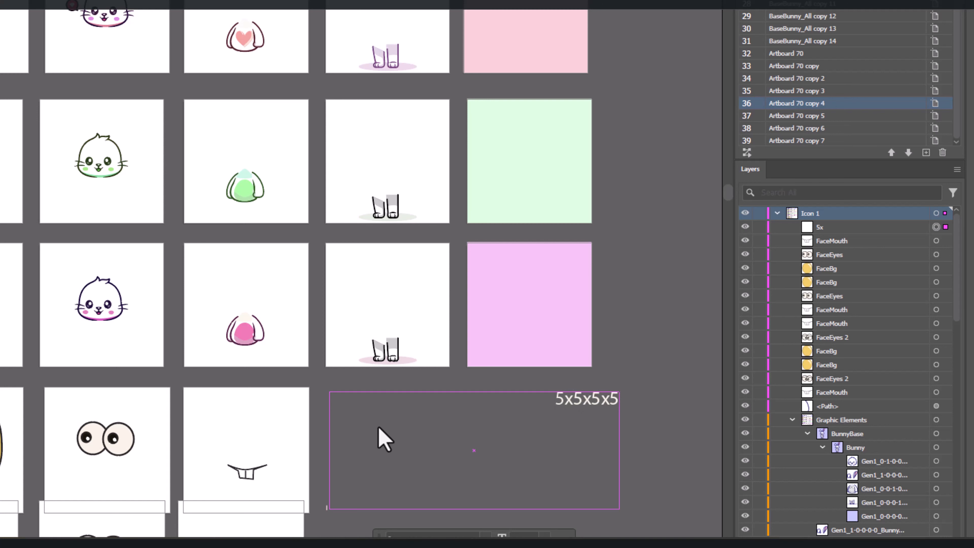
type("x5")
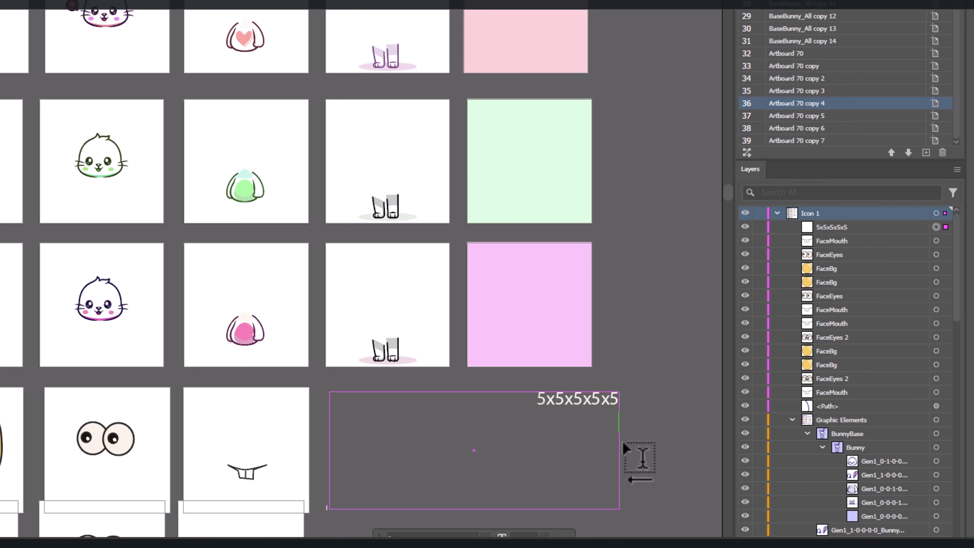
Step: Add a second line to the text listing the successive products 5, 25, 125, 625 and 3125
key("Return")
type("5,25,125")
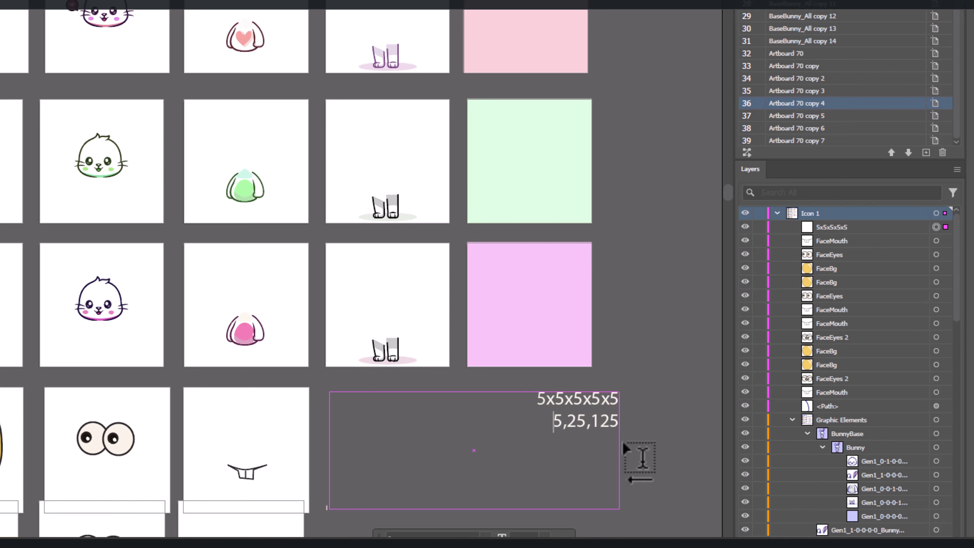
type(",")
type("625,")
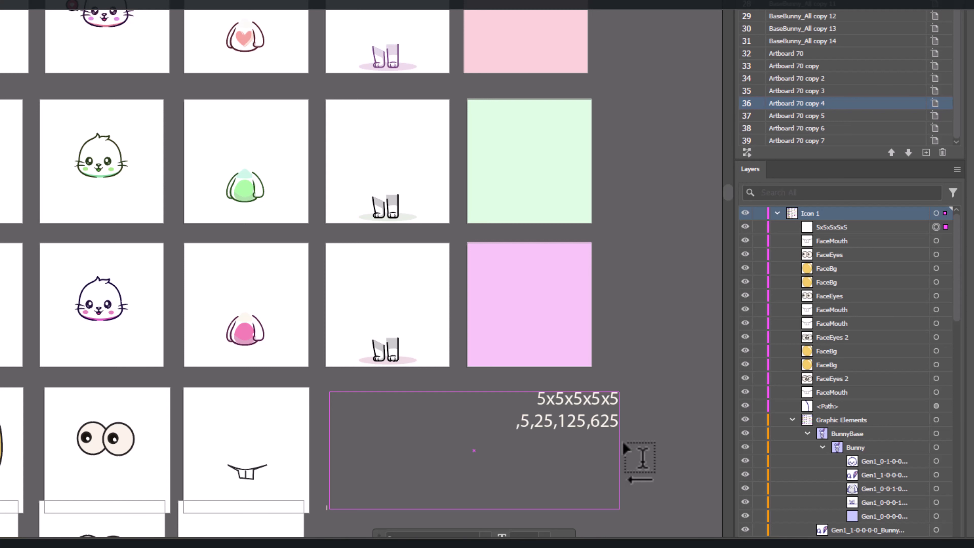
type("3125")
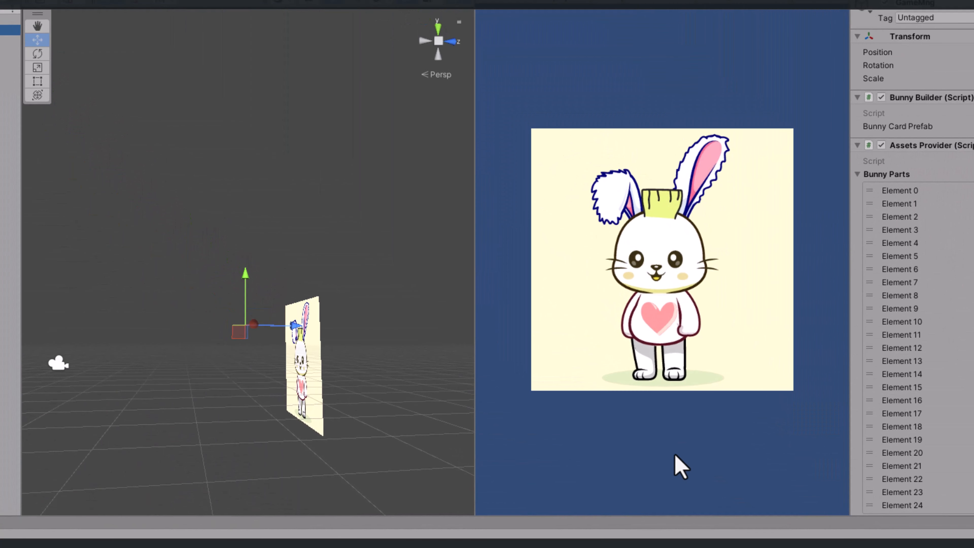
Step: Switch to Unity and generate a series of random bunny combinations in the running game
left_click(675, 455)
key("space")
key("space")
key("space")
key("space")
key("space")
key("space")
key("space")
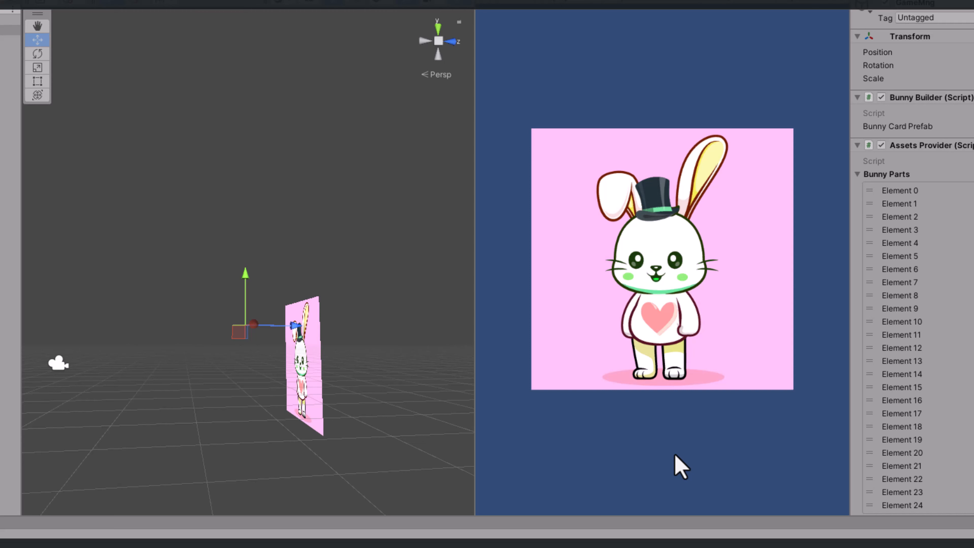
key("space")
key("space")
key("space")
key("space")
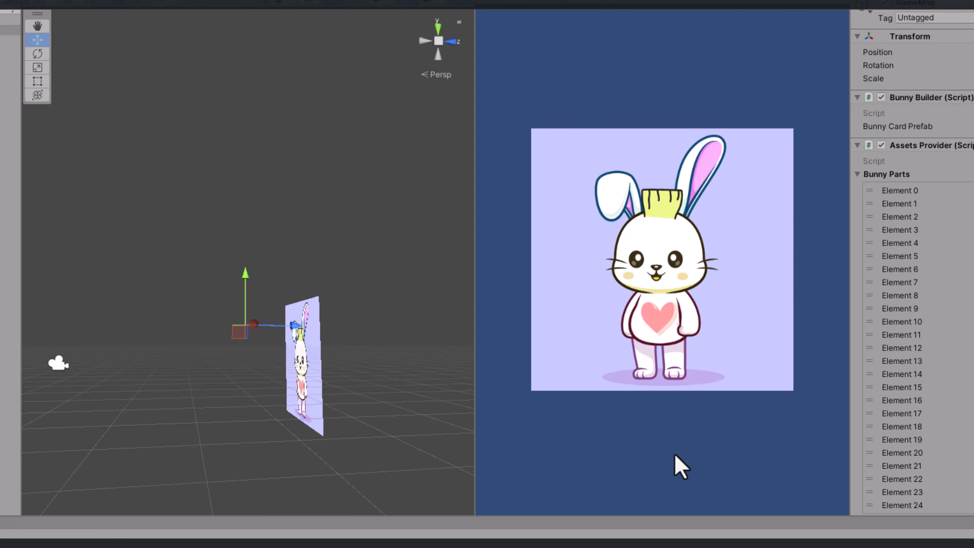
key("space")
key("space")
key("space")
key("space")
key("space")
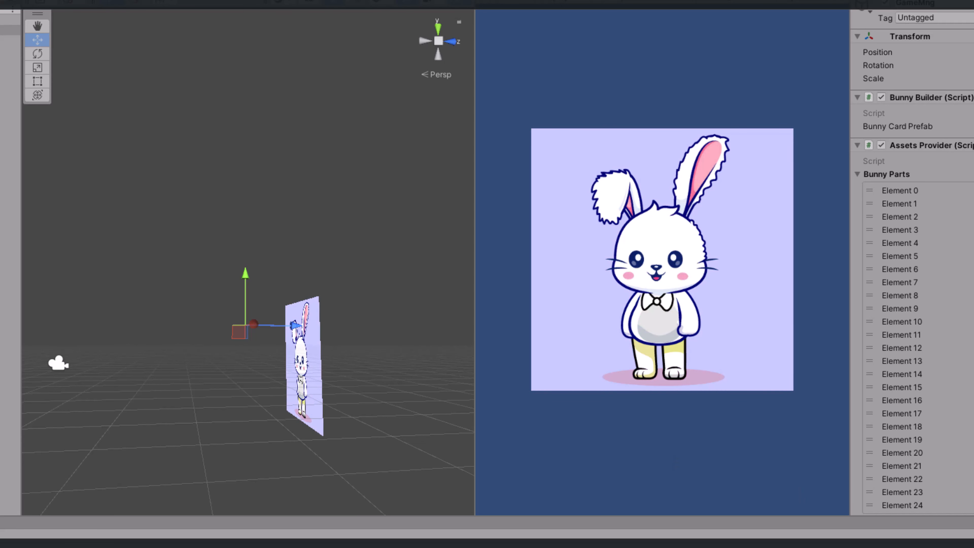
Step: Expand BunnyCard(Clone) and examine the Order in Layer of its bgSR, legsSR, bodySR, headSR and earsSR sprite renderers
scroll(956, 200, "down", 3)
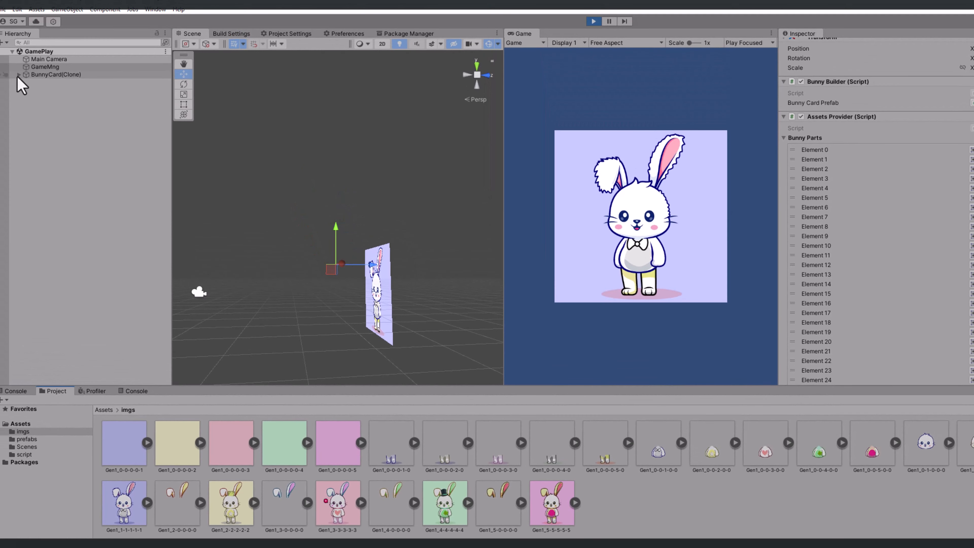
left_click(18, 74)
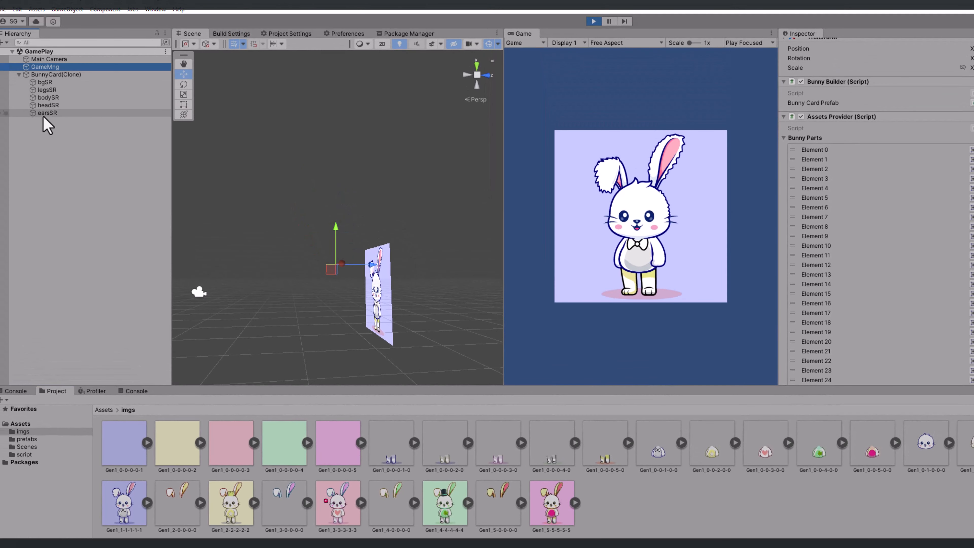
left_click(45, 82)
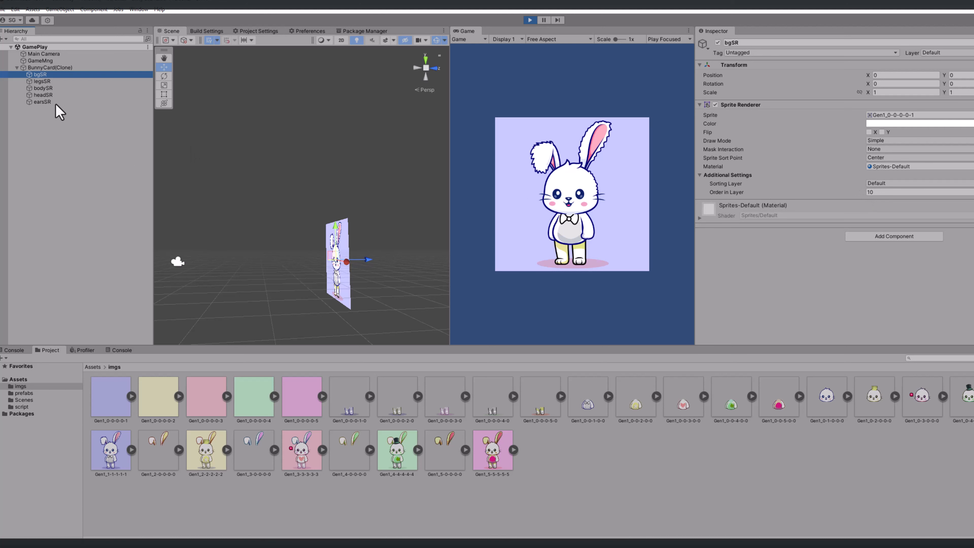
left_click(46, 82)
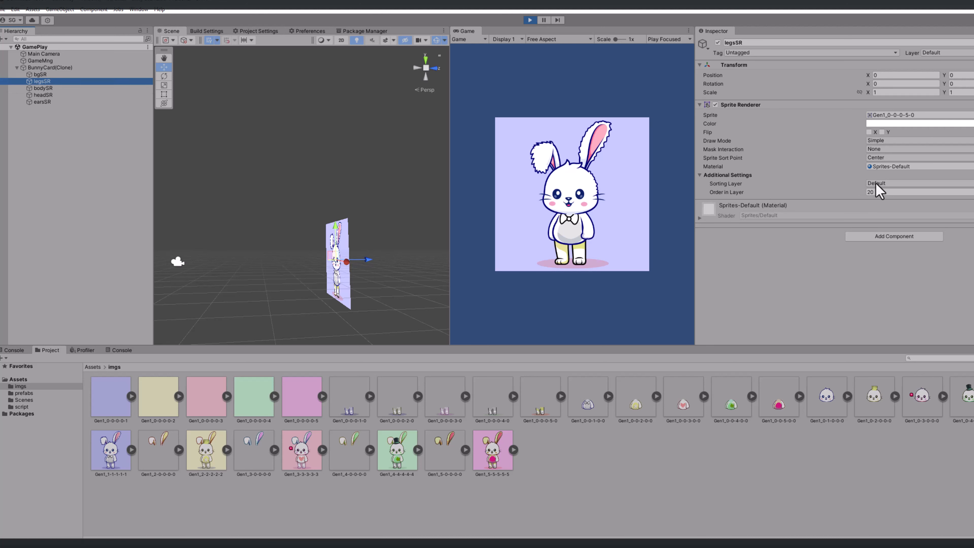
left_click(46, 90)
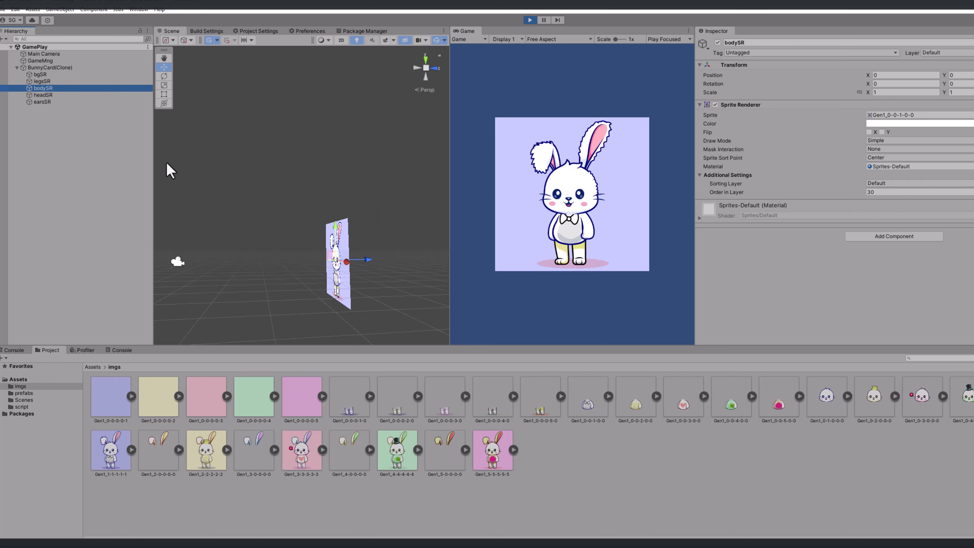
left_click(48, 95)
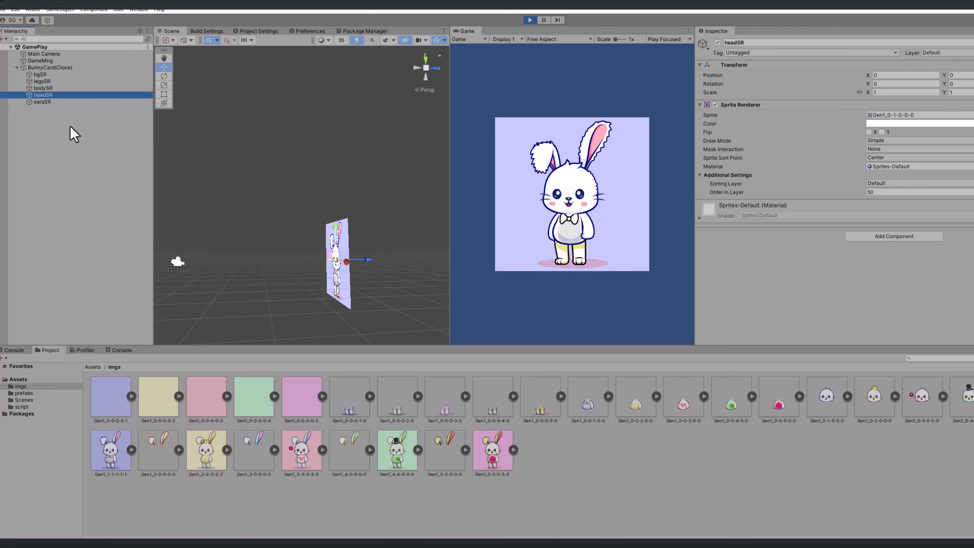
left_click(48, 103)
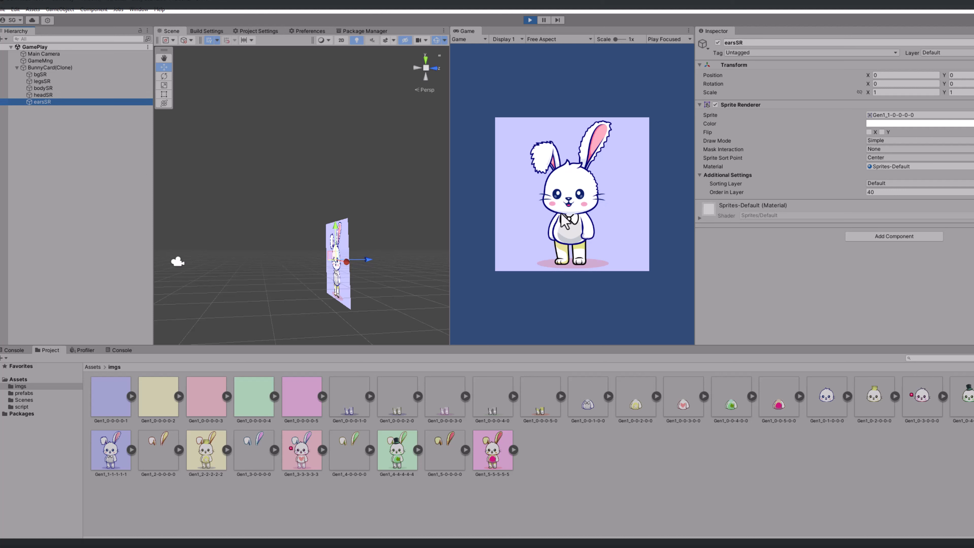
Step: Set the Order in Layer of bgSR to 35 to test the layering, and restore it to 10
left_click(42, 75)
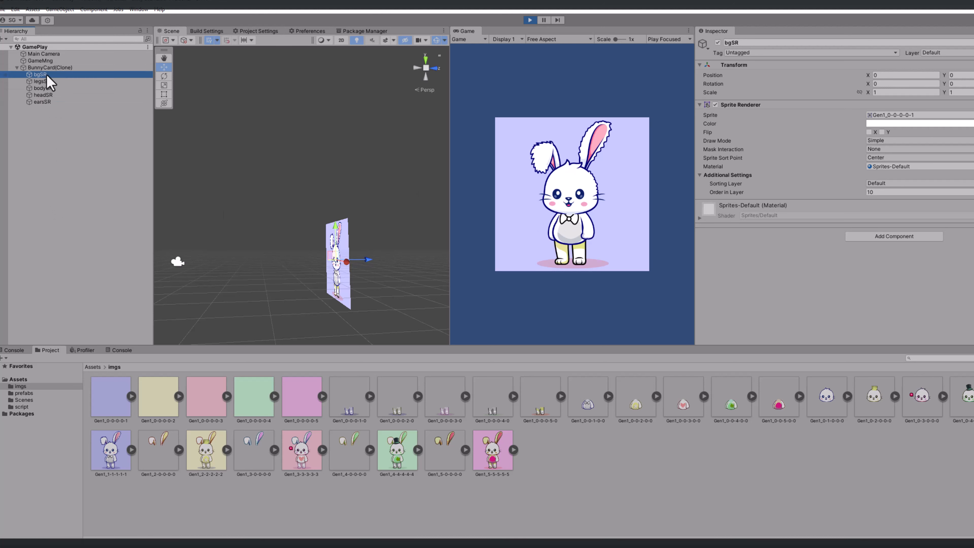
left_click(873, 192)
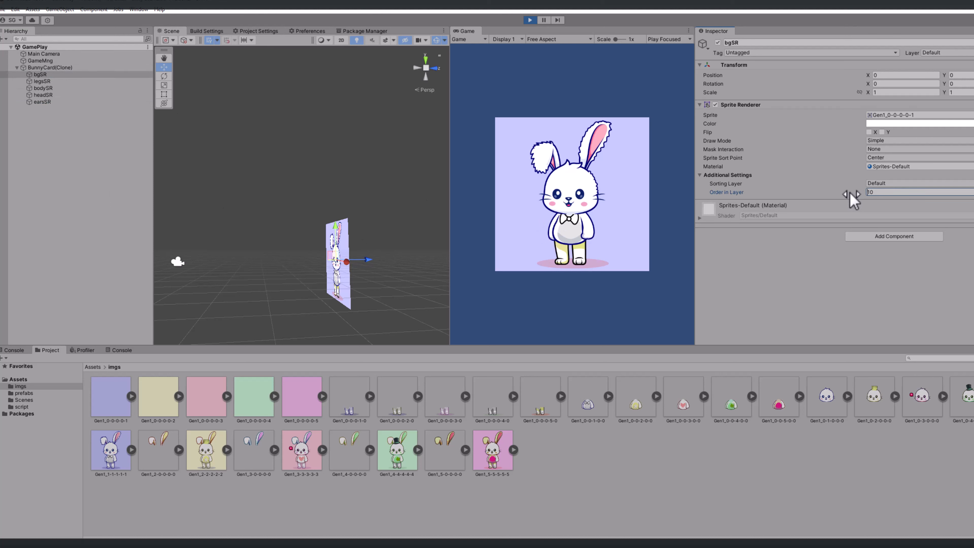
type("3")
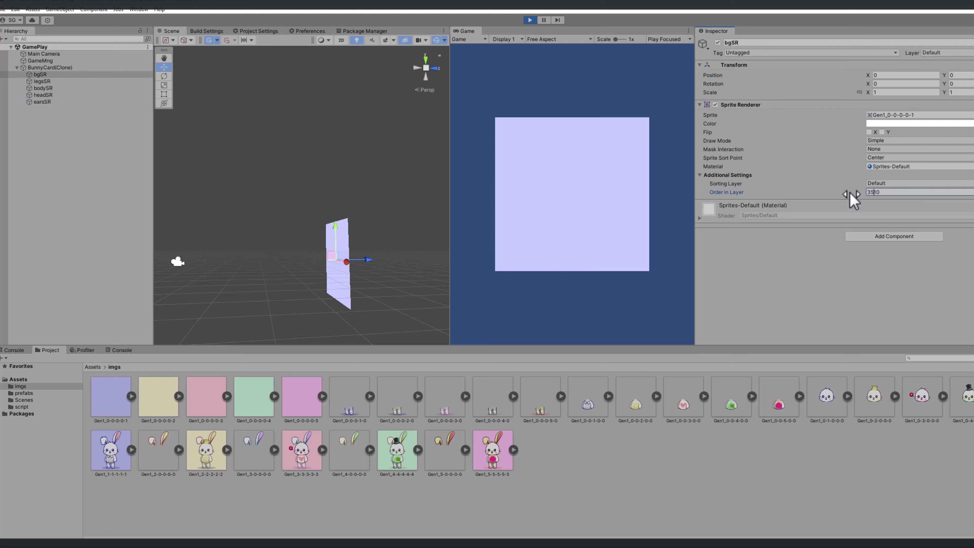
type("5")
key("Delete")
key("Delete")
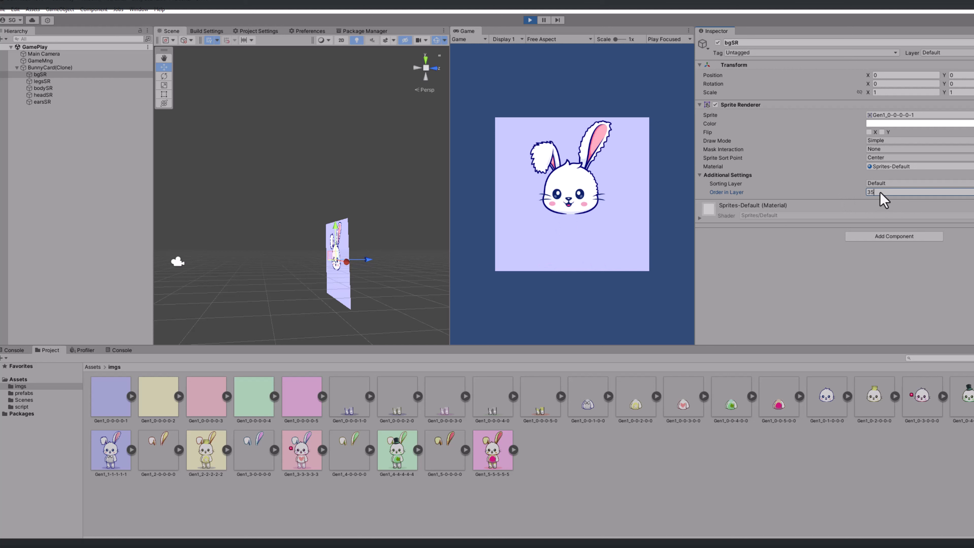
left_click_drag(879, 191, 860, 190)
type("10")
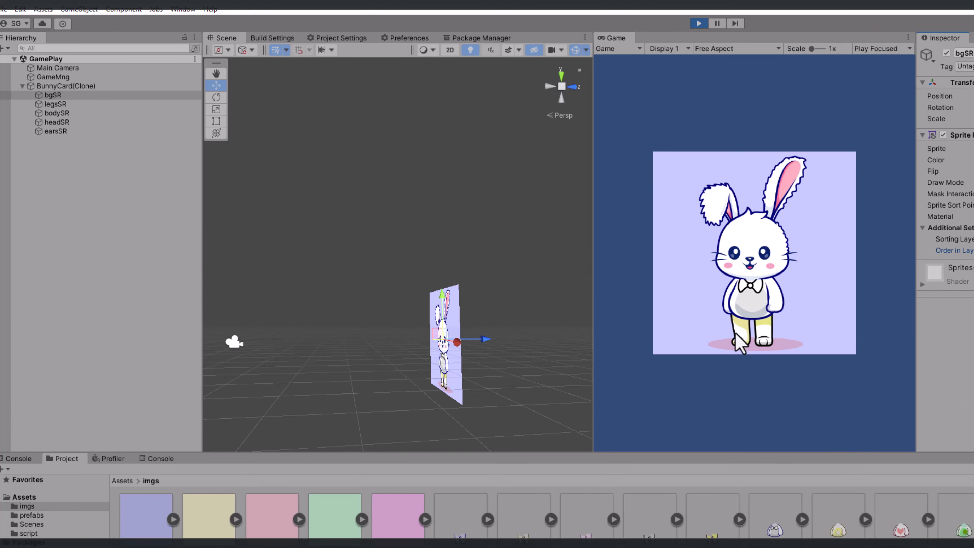
Step: Return focus to the running game and generate several more random bunnies
left_click(750, 432)
left_click(746, 423)
left_click(746, 424)
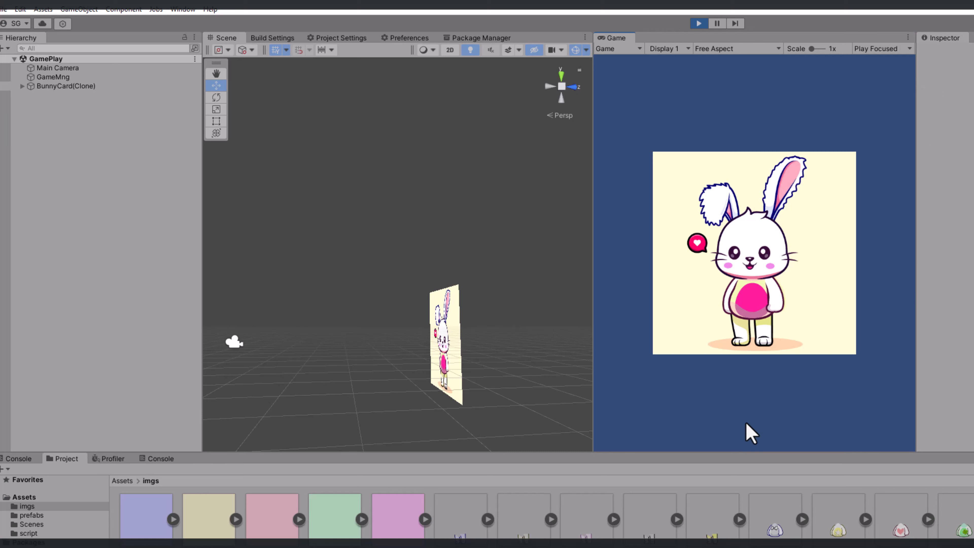
left_click(746, 423)
left_click(746, 424)
left_click(746, 424)
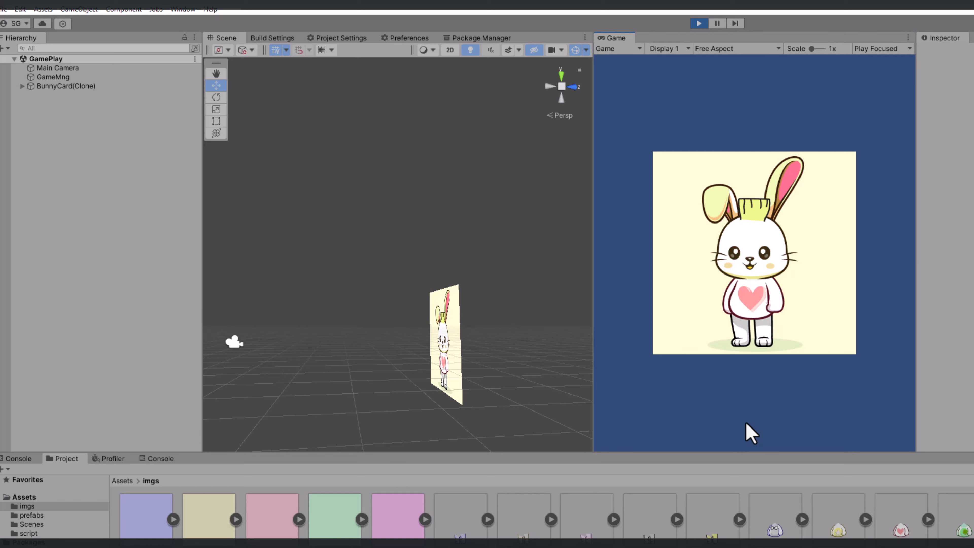